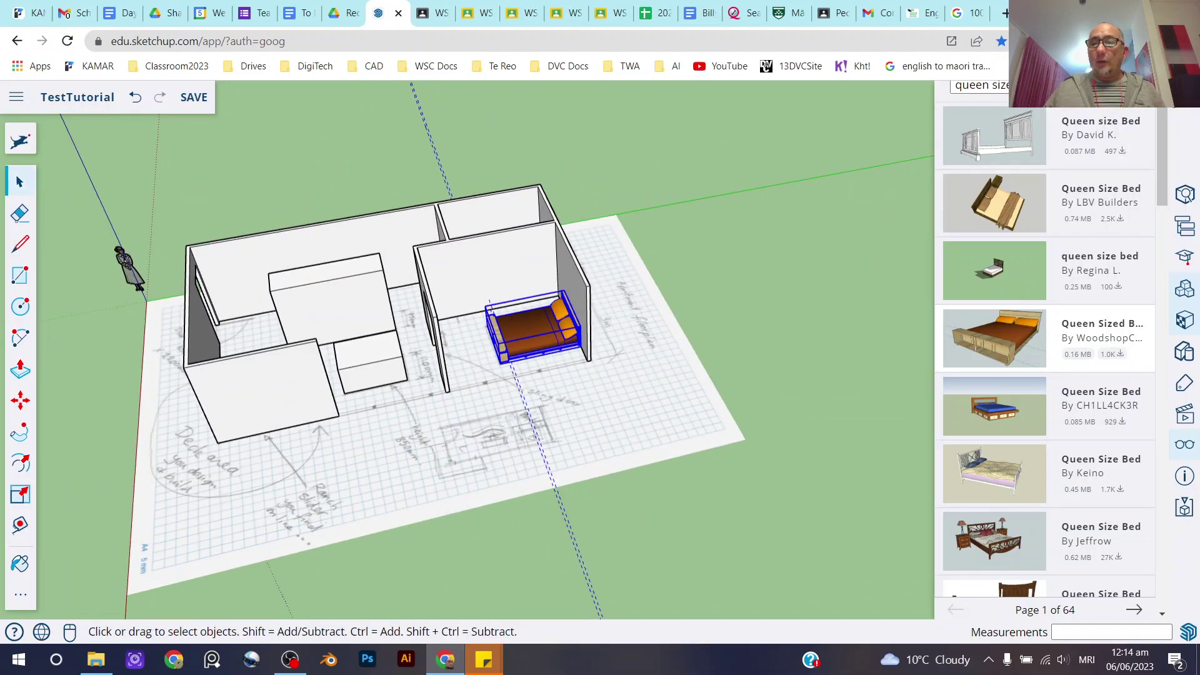
Unhide all hidden objects in the model to bring back the glazed wall.
{"action": "left_click", "coordinate": [1183, 100]}
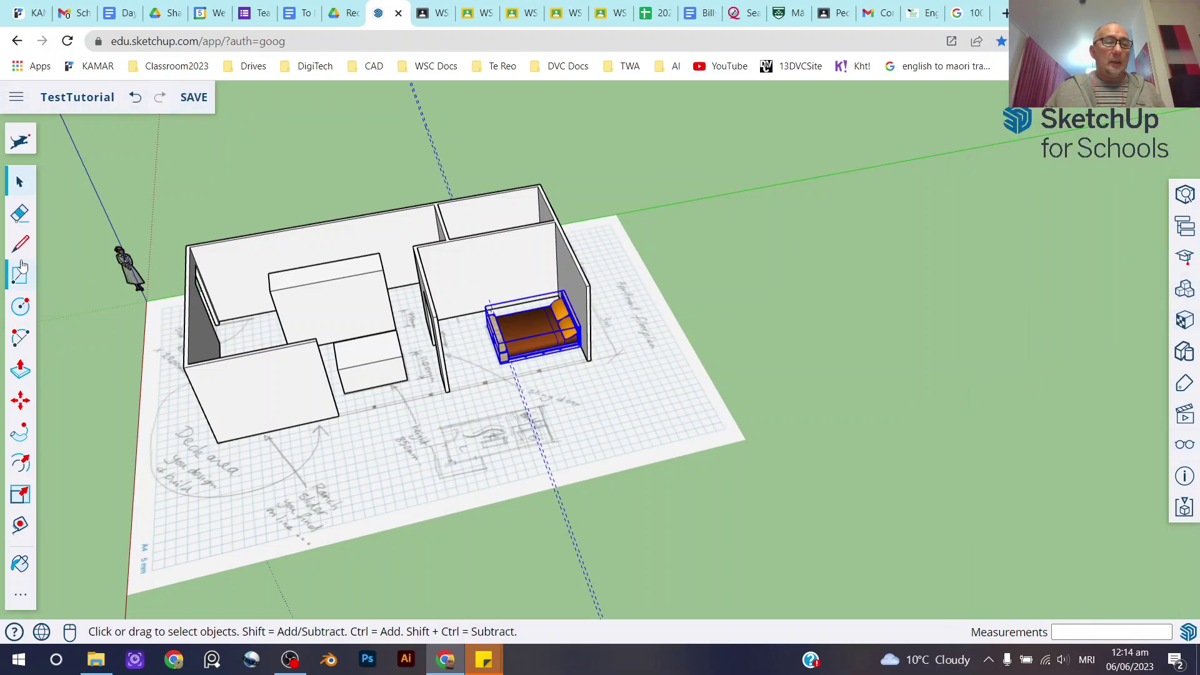
{"action": "left_click", "coordinate": [1185, 446]}
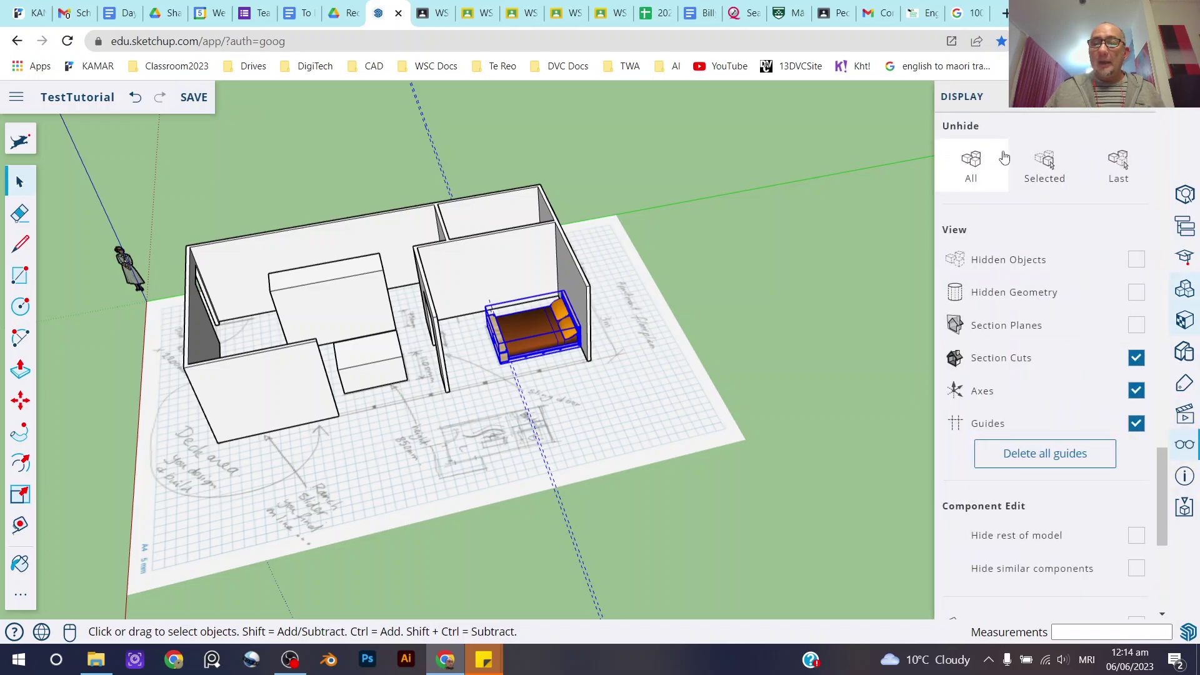
{"action": "left_click", "coordinate": [985, 169]}
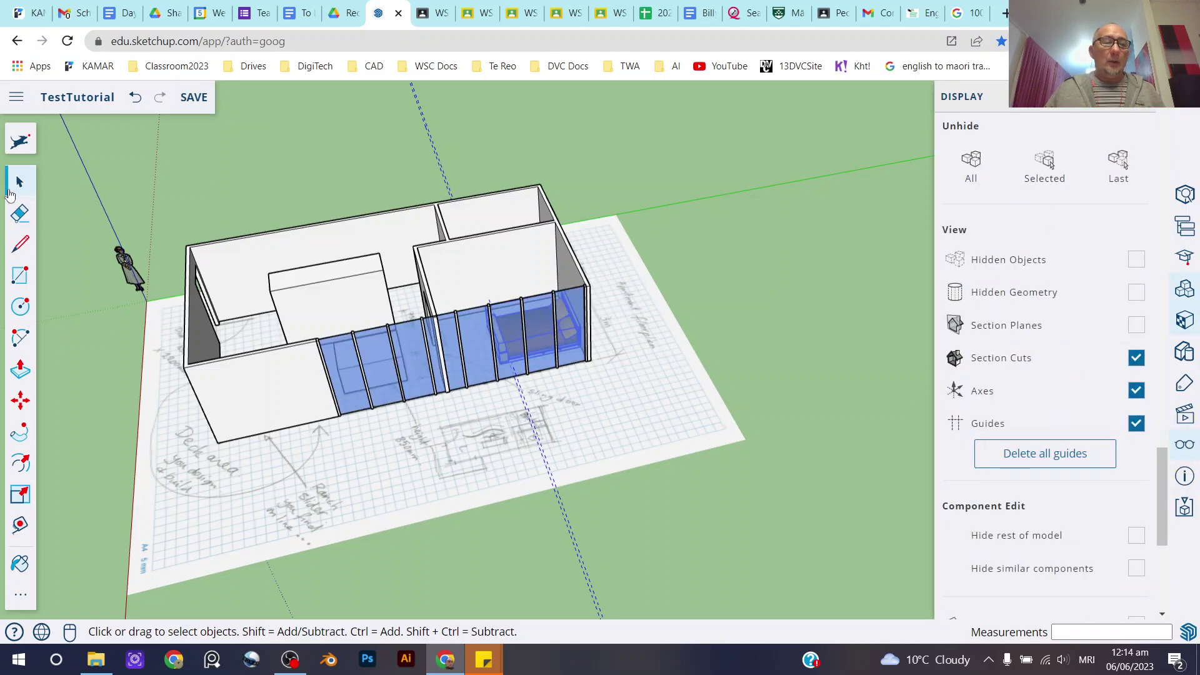
Draw the deck outline along the wall base around the corner to the glazing, with a 2300 mm edge outward from the wall.
{"action": "middle_click_drag", "start_coordinate": [445, 139], "coordinate": [571, 100]}
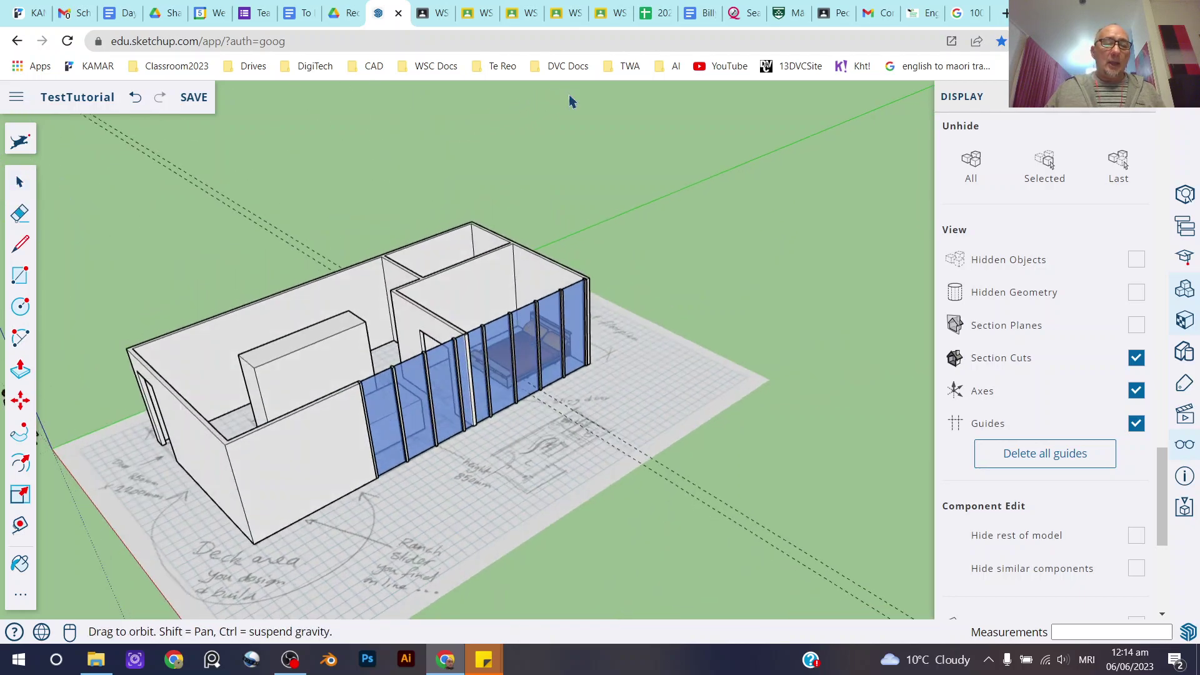
{"action": "scroll", "coordinate": [610, 94], "scroll_direction": "down", "scroll_amount": 2}
{"action": "scroll", "coordinate": [309, 409], "scroll_direction": "up", "scroll_amount": 5}
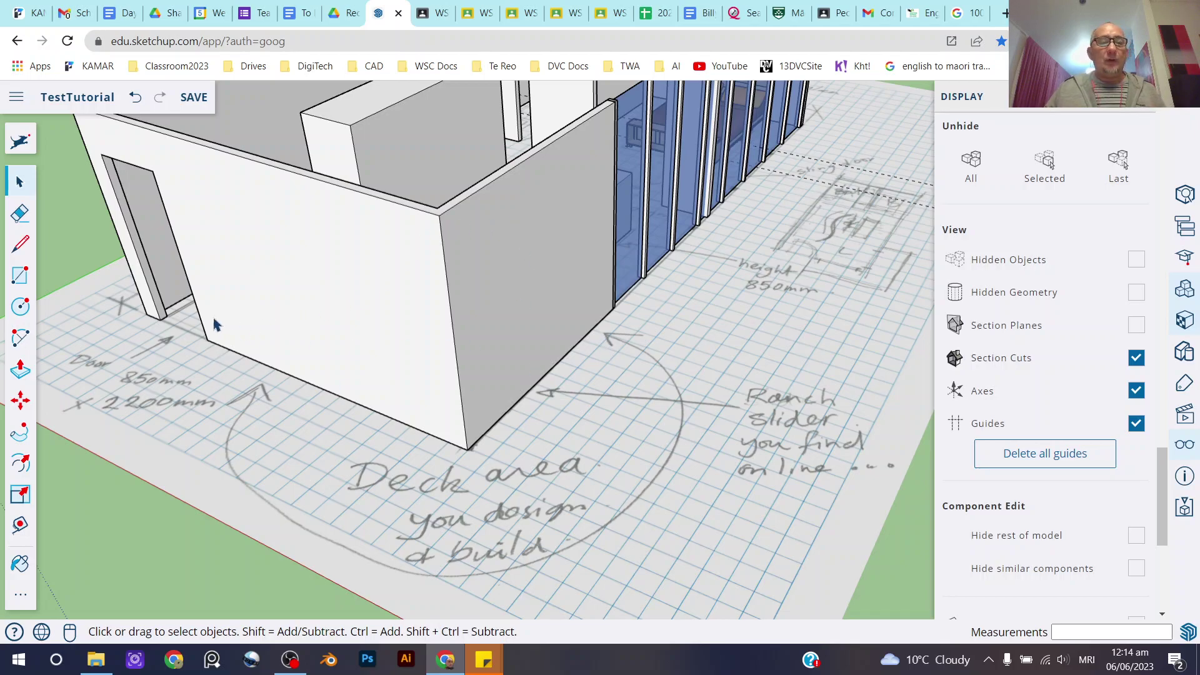
{"action": "left_click", "coordinate": [20, 244]}
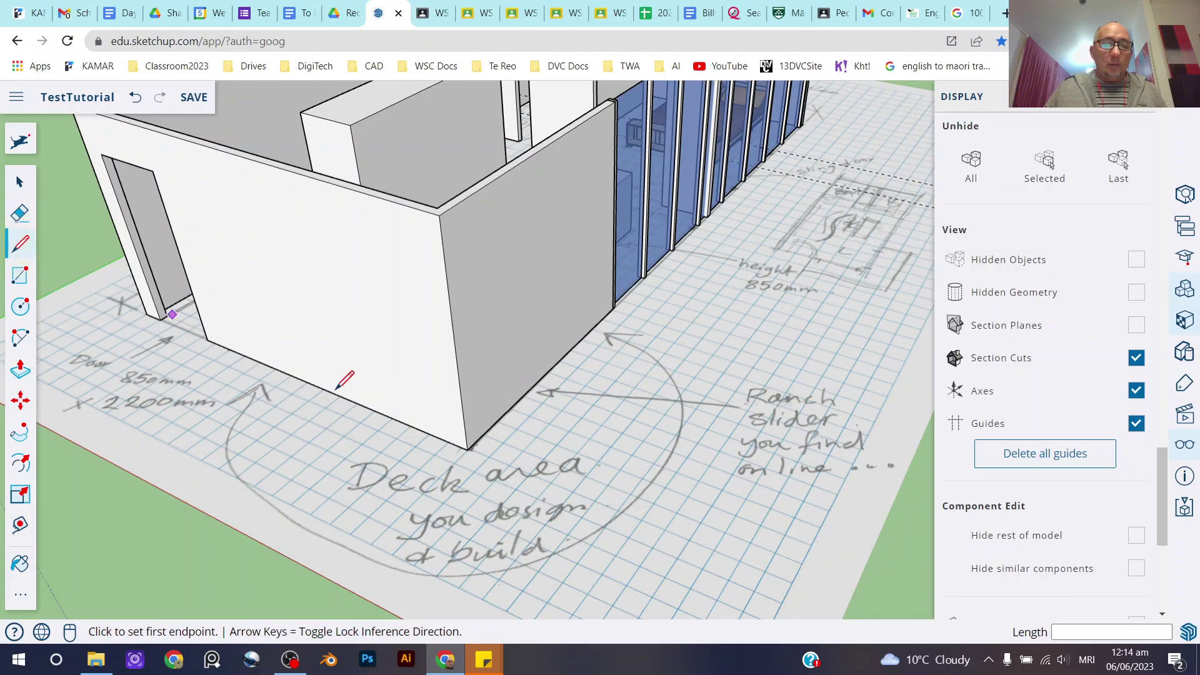
{"action": "left_click", "coordinate": [292, 375]}
{"action": "left_click", "coordinate": [468, 448]}
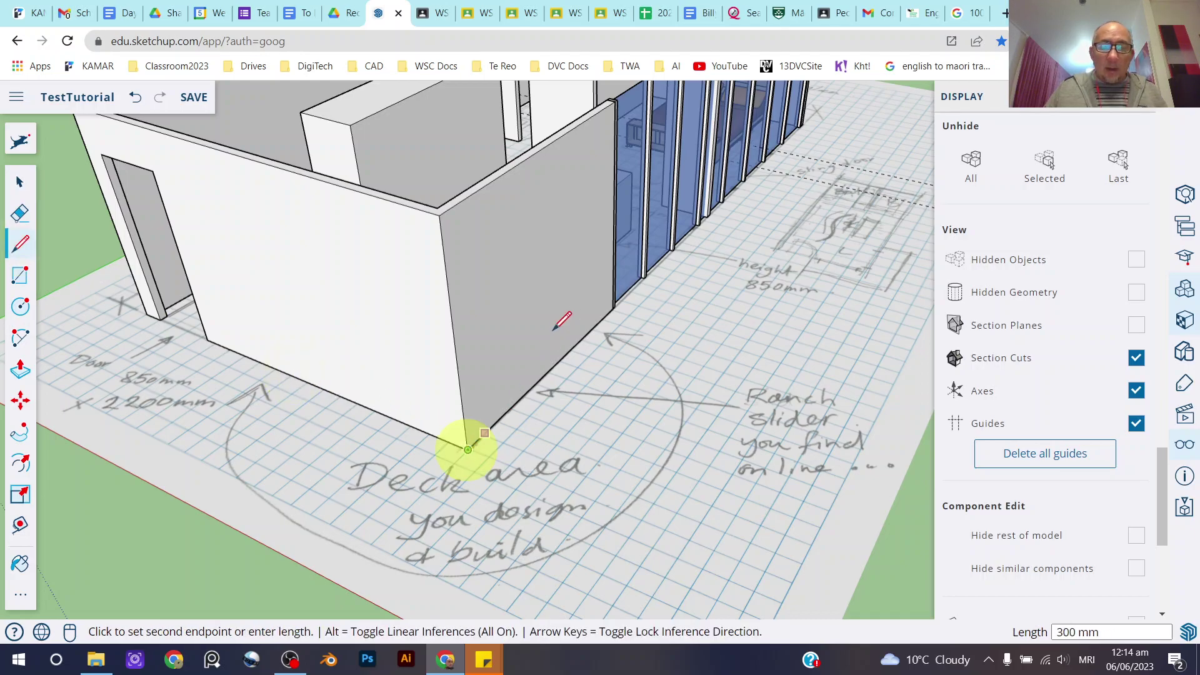
{"action": "left_click", "coordinate": [602, 320]}
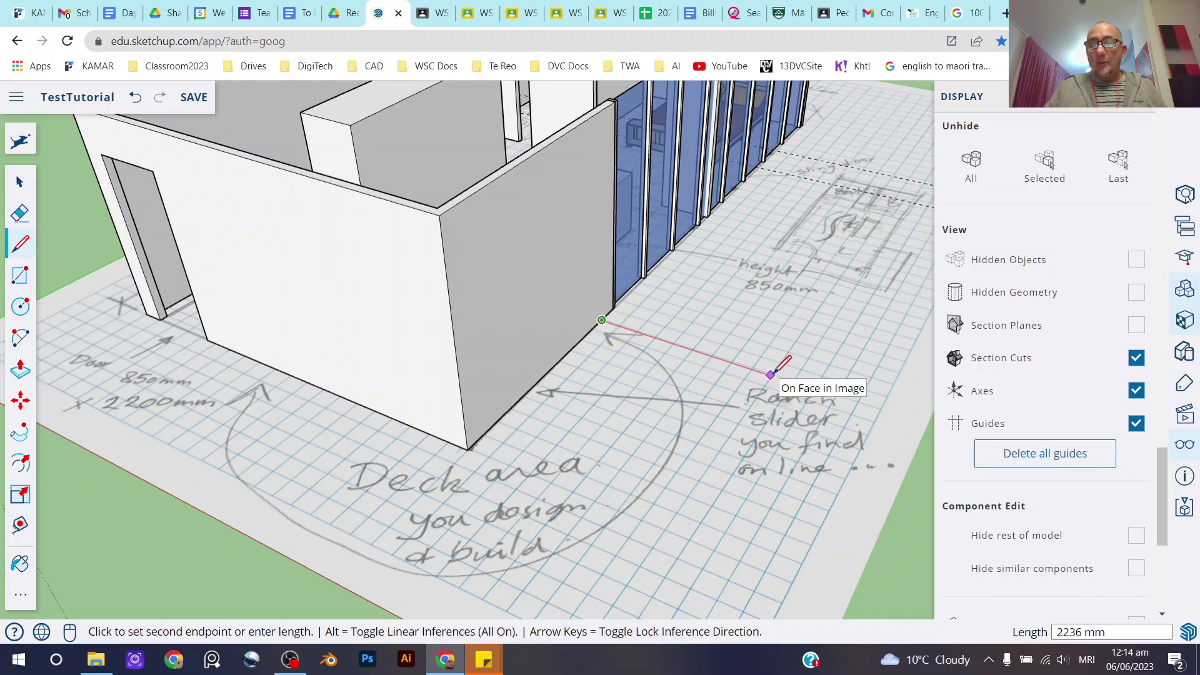
{"action": "type", "text": "2300"}
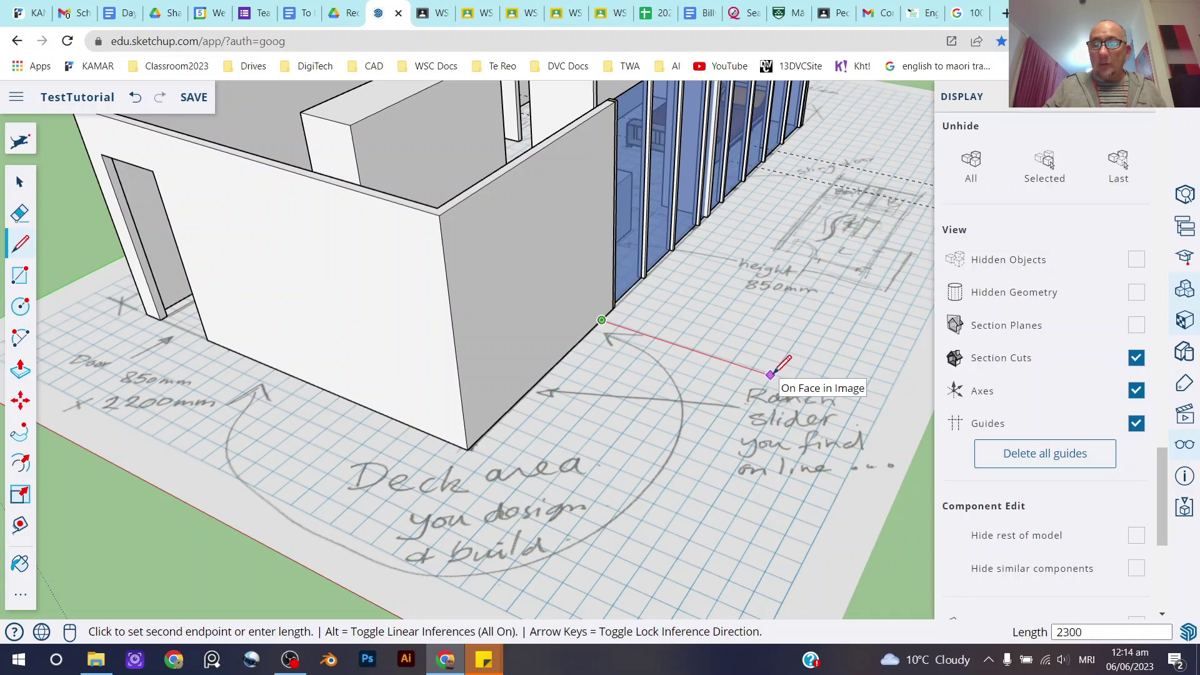
{"action": "key", "text": "Return"}
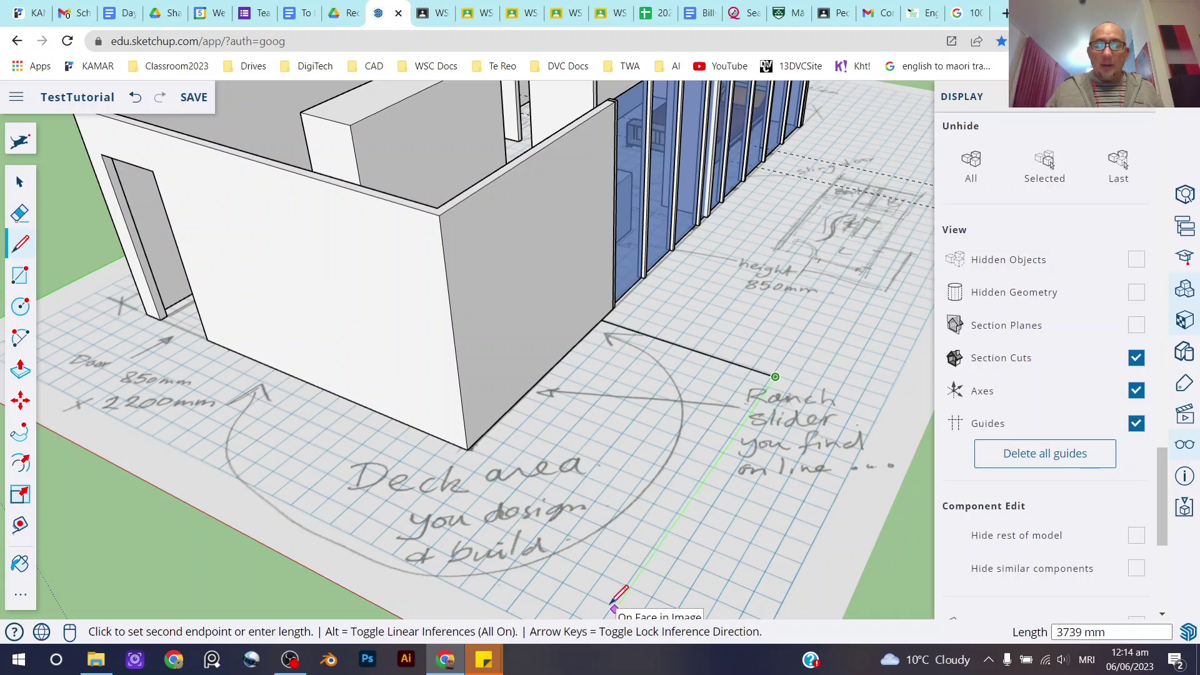
Add a 3600 mm deck edge parallel to the glazed side and close the outline with an 845 mm edge to the door wall.
{"action": "scroll", "coordinate": [611, 601], "scroll_direction": "down", "scroll_amount": 4}
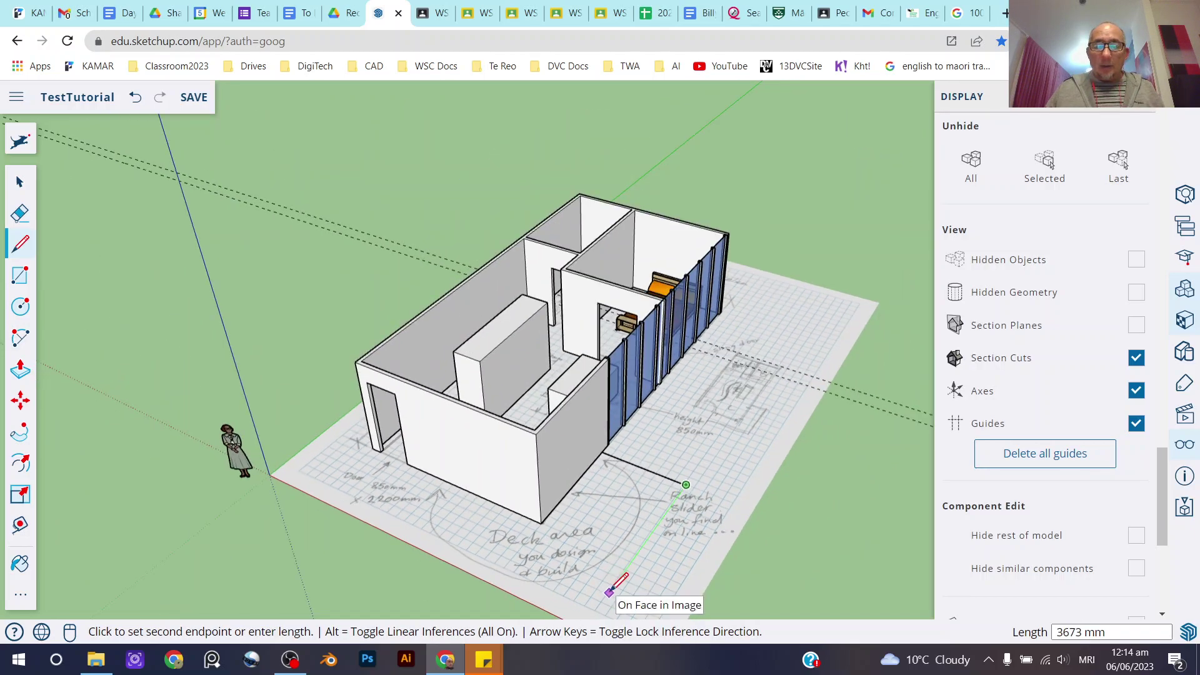
{"action": "type", "text": "3600"}
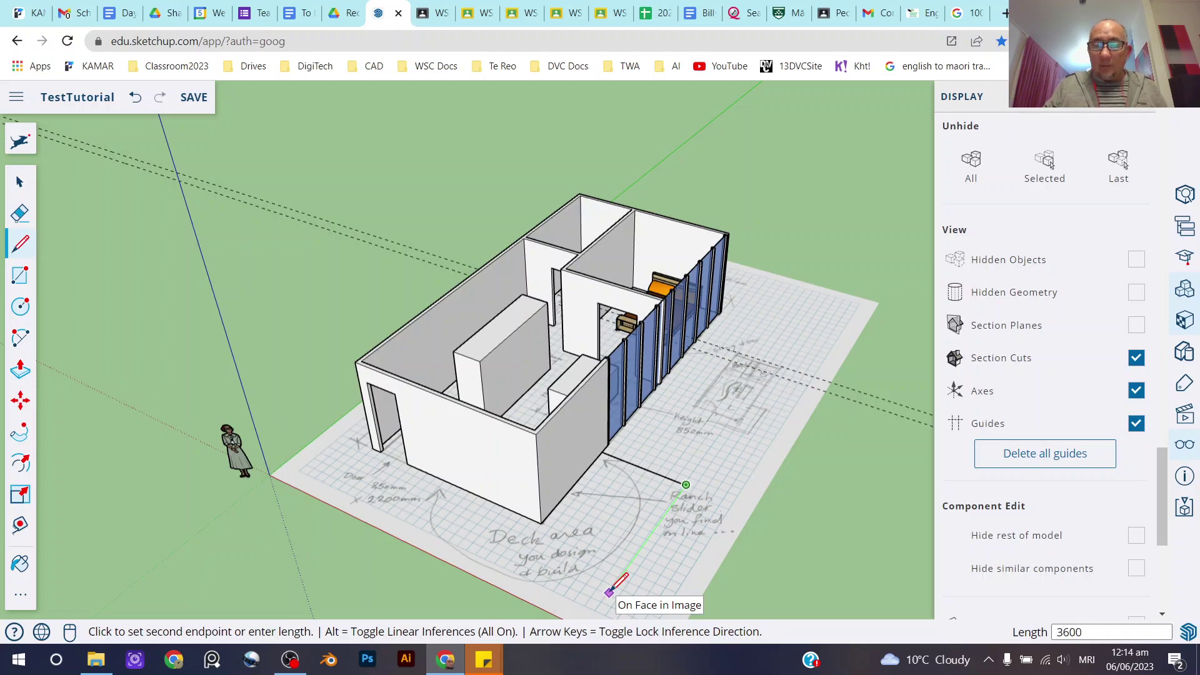
{"action": "key", "text": "Return"}
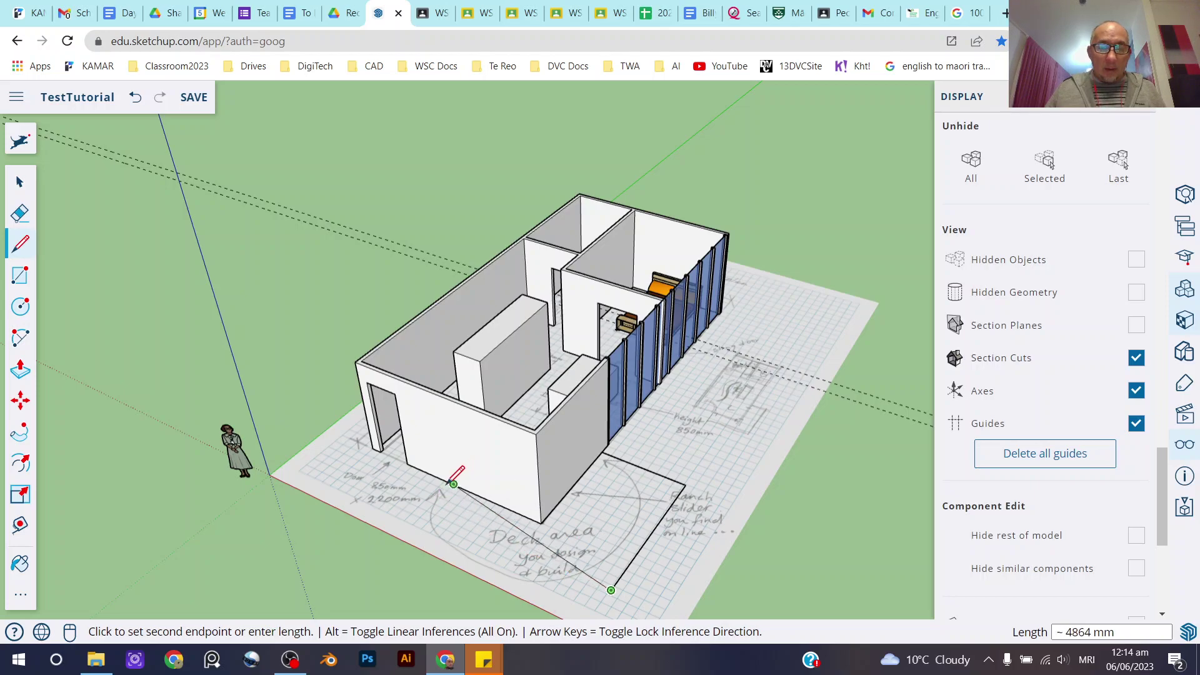
{"action": "scroll", "coordinate": [437, 502], "scroll_direction": "up", "scroll_amount": 6}
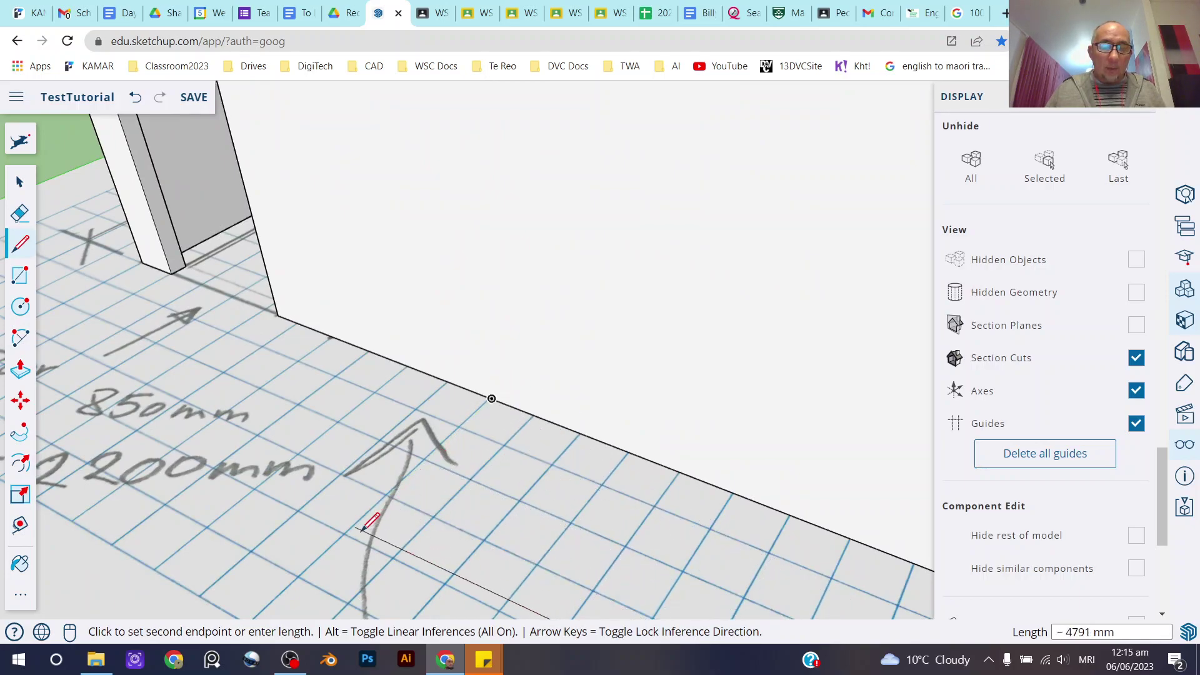
{"action": "left_click", "coordinate": [371, 511]}
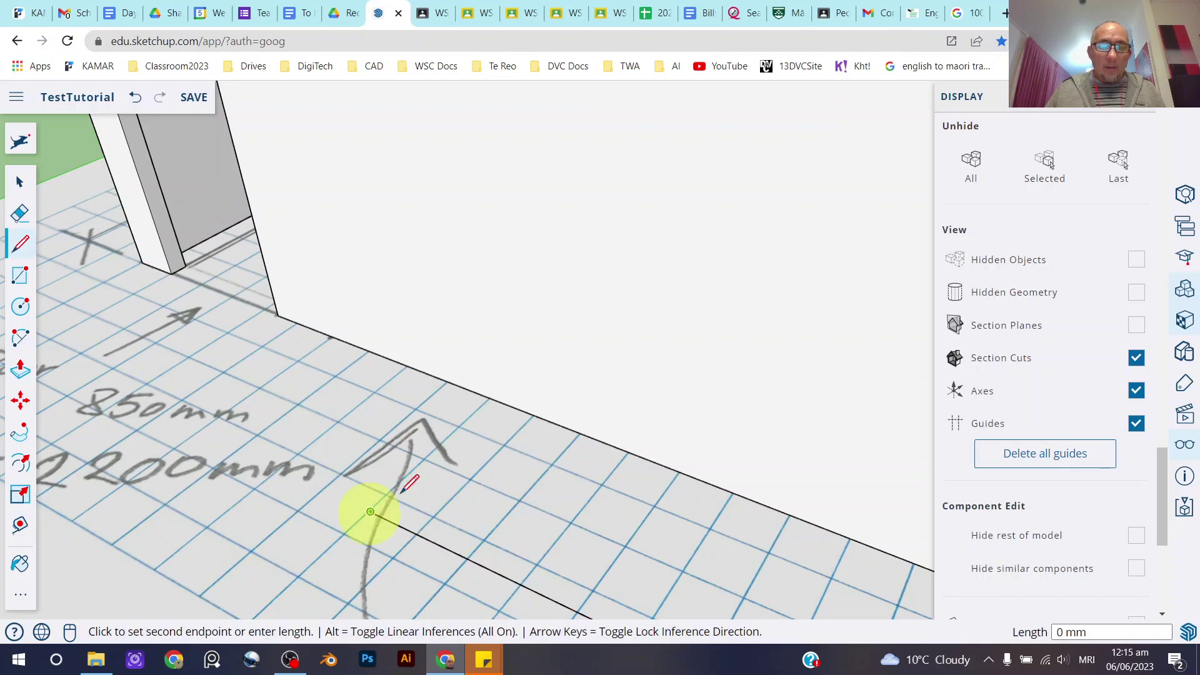
{"action": "left_click", "coordinate": [492, 398]}
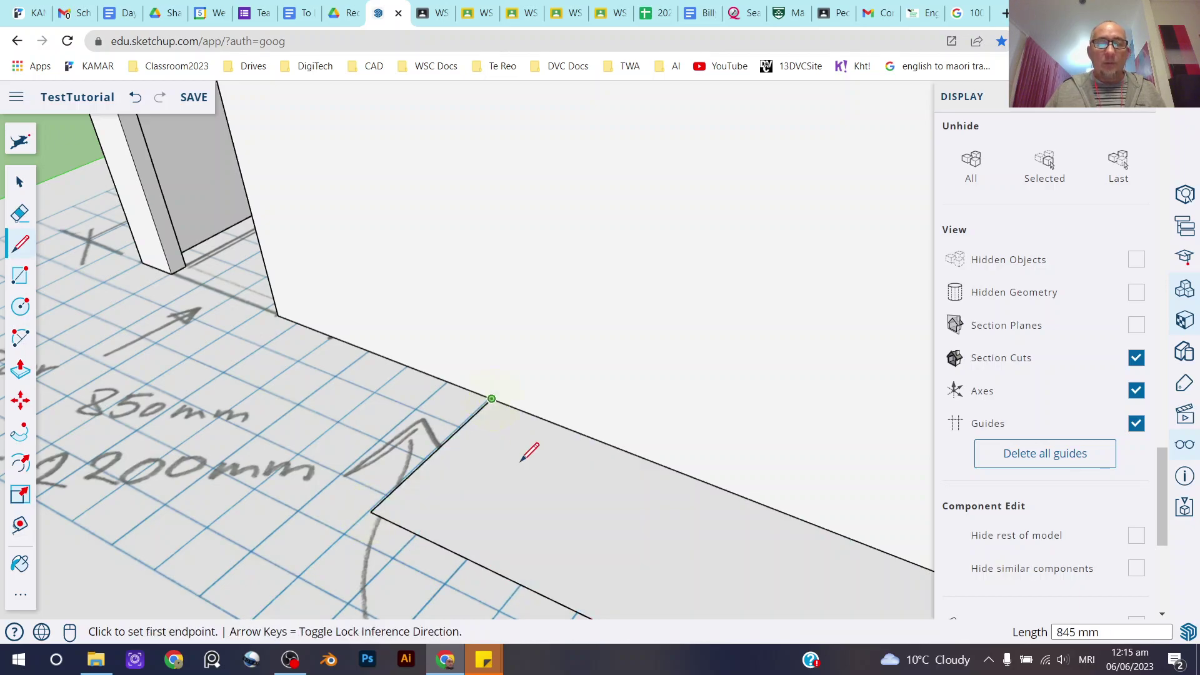
Measure the deck's short edge between the door wall and the outer corner.
{"action": "left_click", "coordinate": [19, 182]}
{"action": "scroll", "coordinate": [300, 293], "scroll_direction": "down", "scroll_amount": 5}
{"action": "scroll", "coordinate": [300, 289], "scroll_direction": "down", "scroll_amount": 5}
{"action": "middle_click_drag", "start_coordinate": [332, 315], "coordinate": [393, 427]}
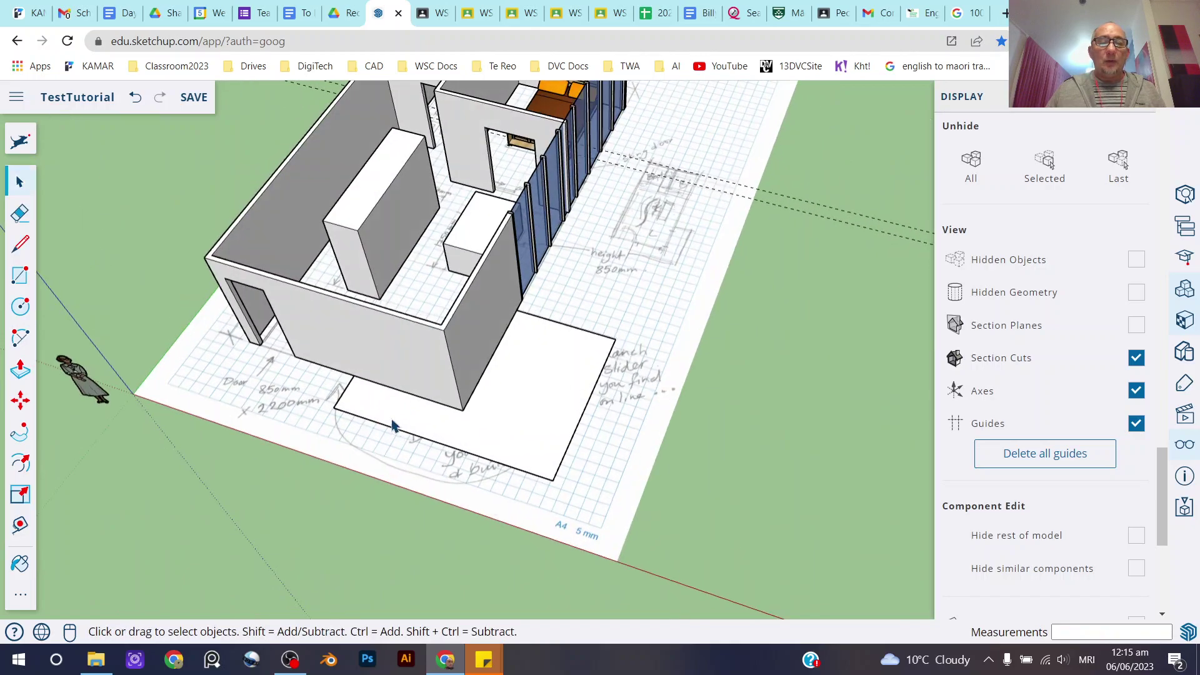
{"action": "scroll", "coordinate": [391, 400], "scroll_direction": "up", "scroll_amount": 5}
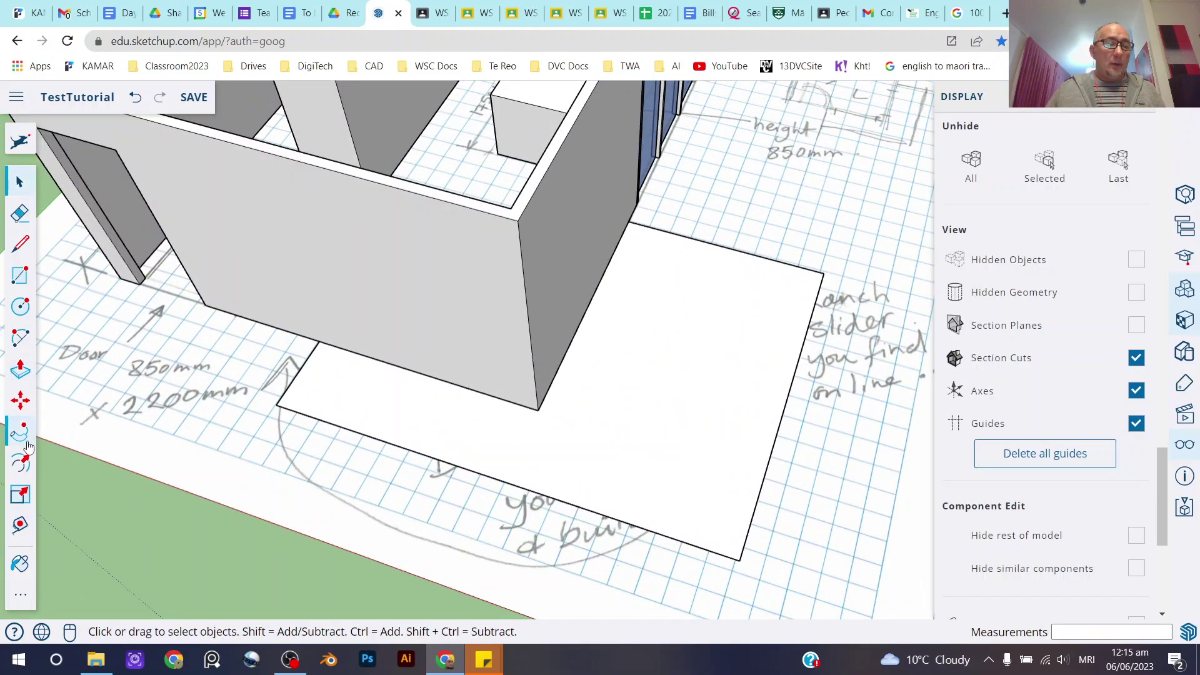
{"action": "left_click", "coordinate": [20, 525]}
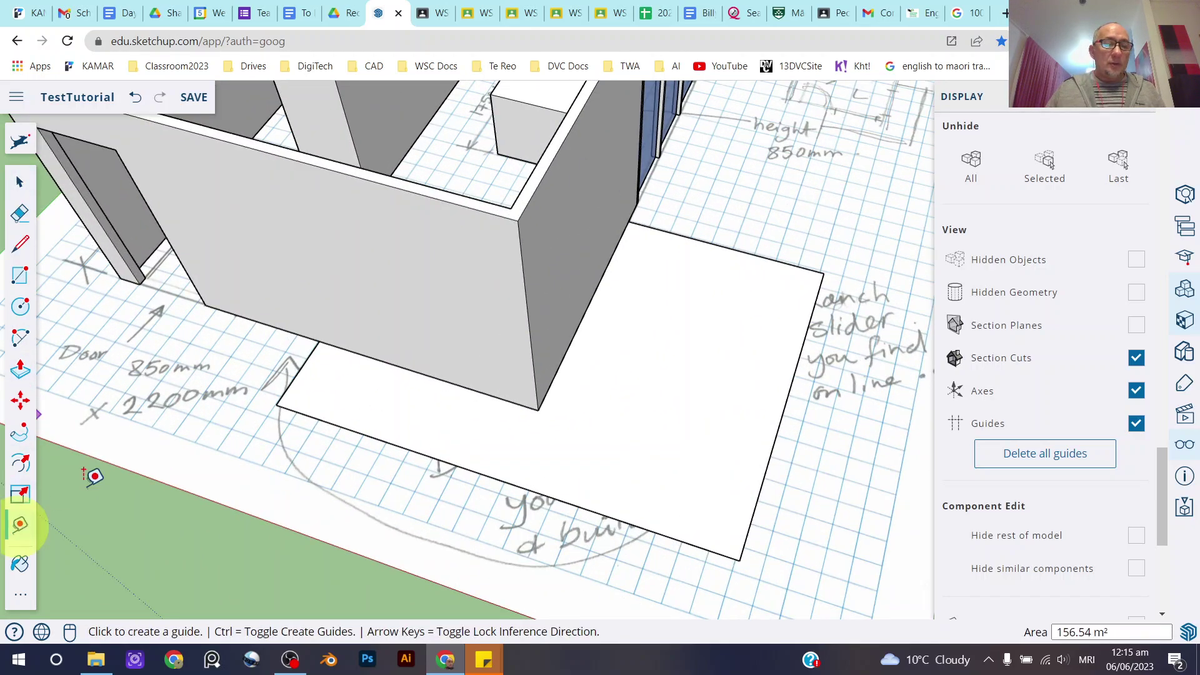
{"action": "left_click", "coordinate": [318, 341]}
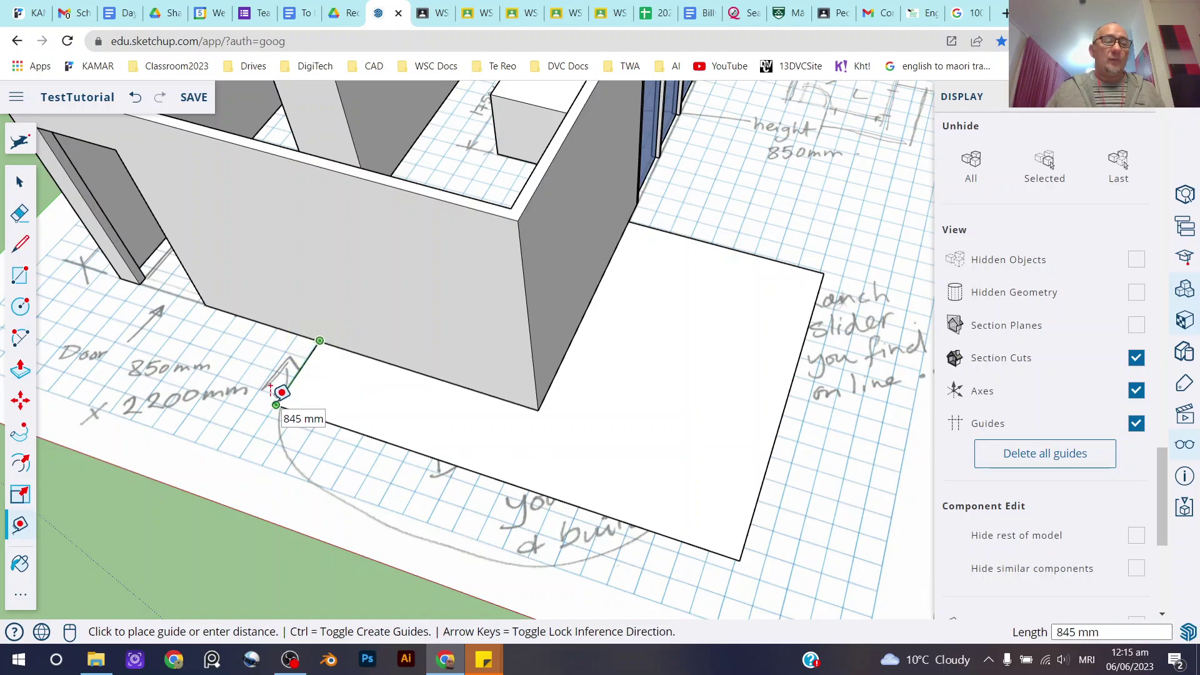
Move the deck's outer edge in front of the door wall outward by about 509 mm, along the direction of its short side.
{"action": "left_click", "coordinate": [20, 181]}
{"action": "left_click", "coordinate": [386, 442]}
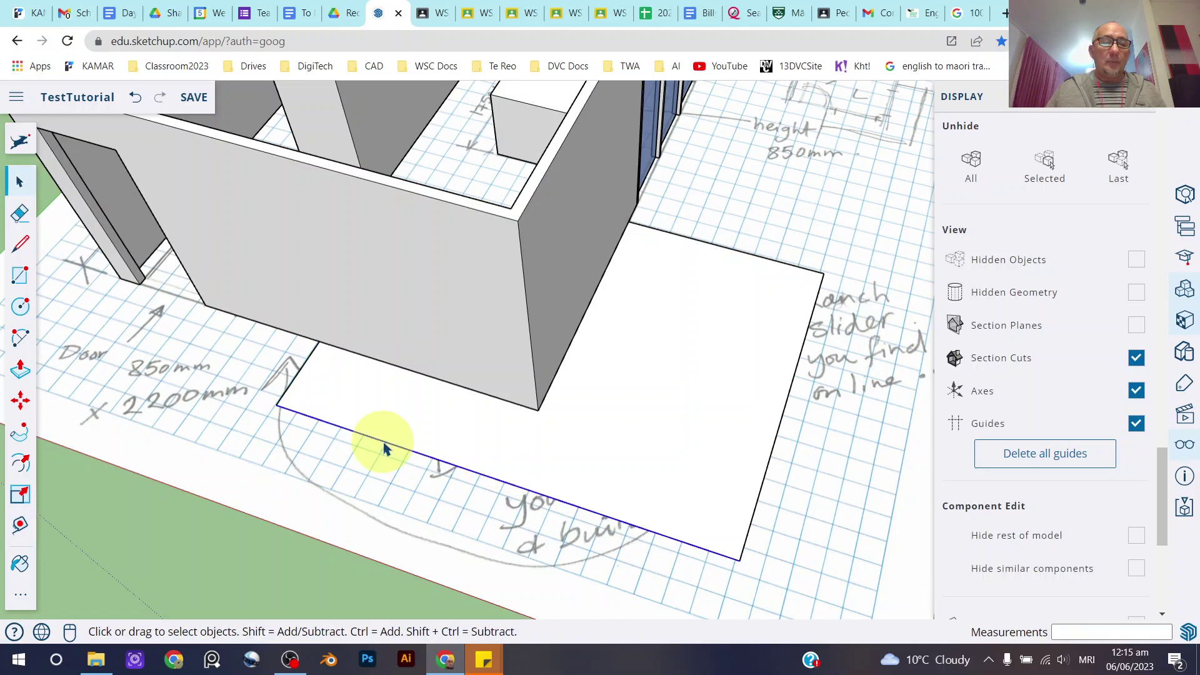
{"action": "left_click", "coordinate": [19, 401]}
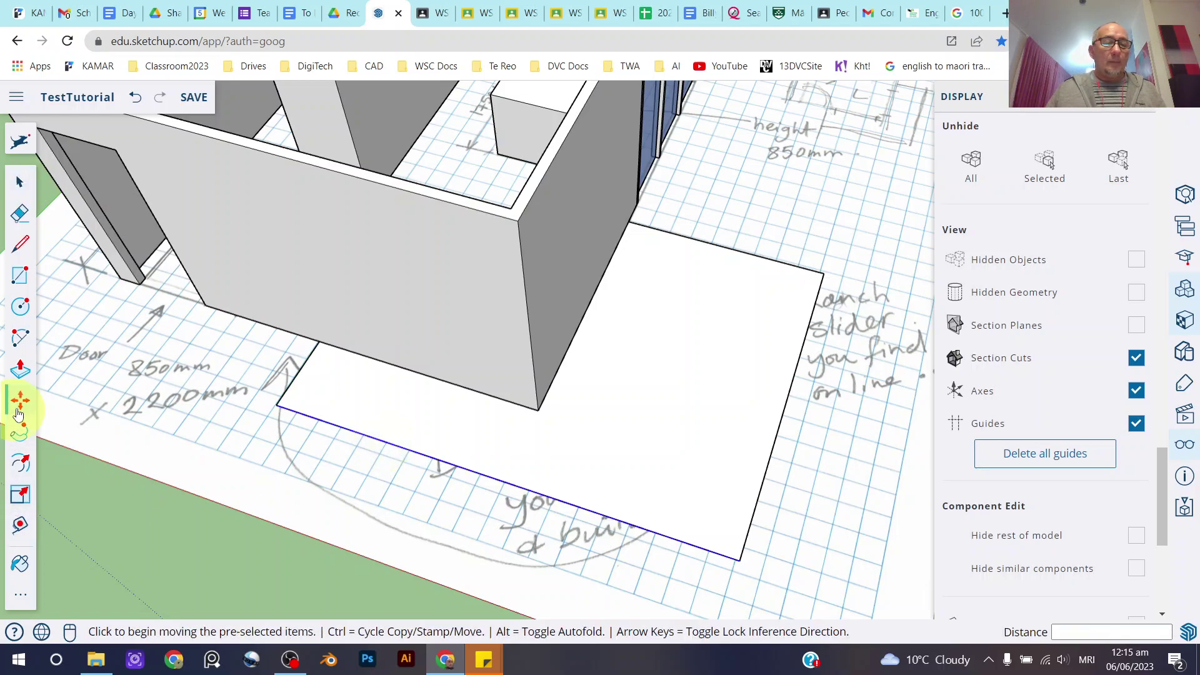
{"action": "left_click", "coordinate": [283, 400]}
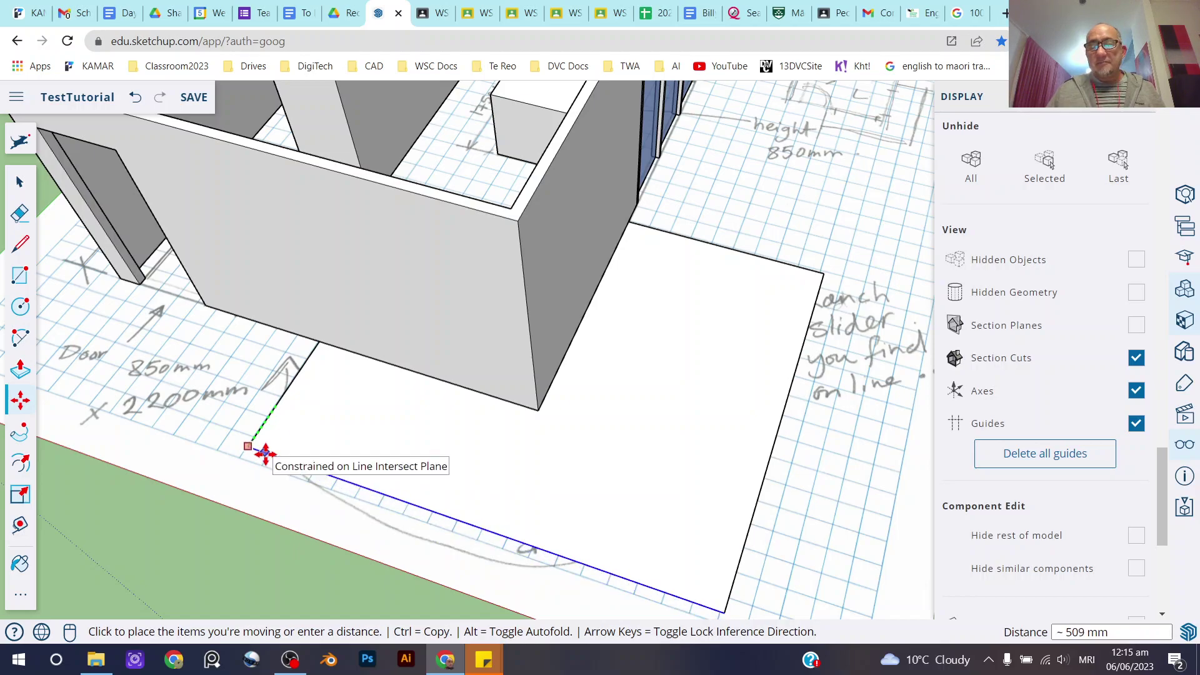
{"action": "left_click", "coordinate": [265, 454]}
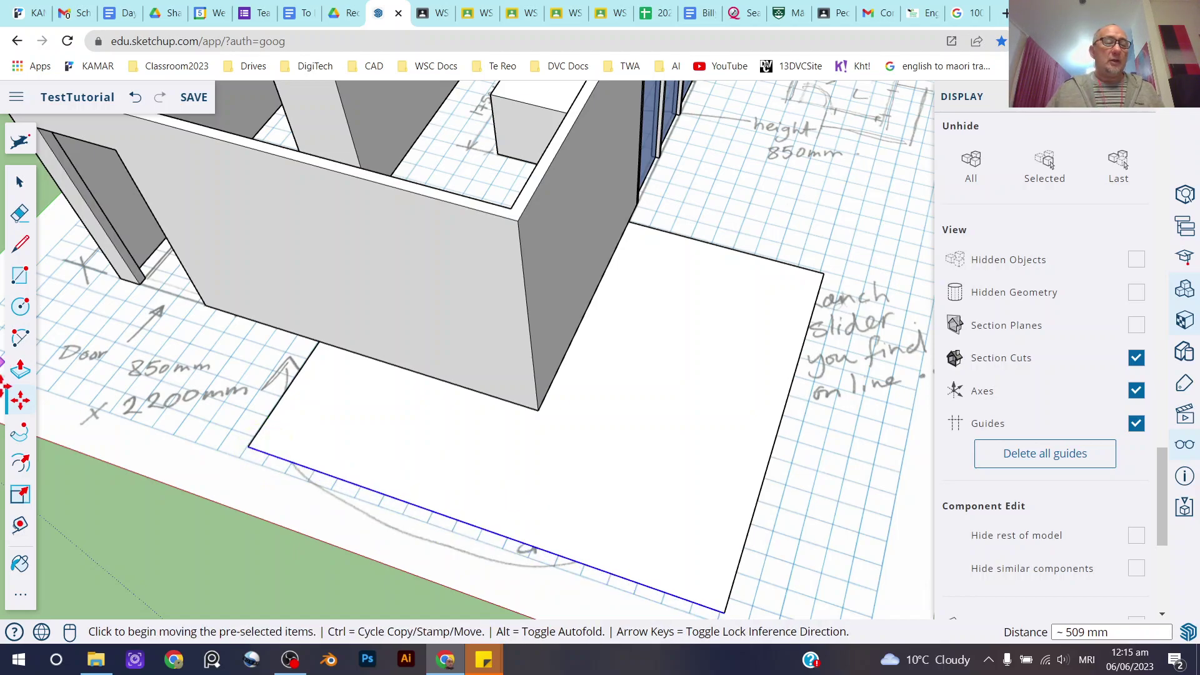
Measure the width of the extended deck at its short side beside the door.
{"action": "left_click", "coordinate": [13, 525]}
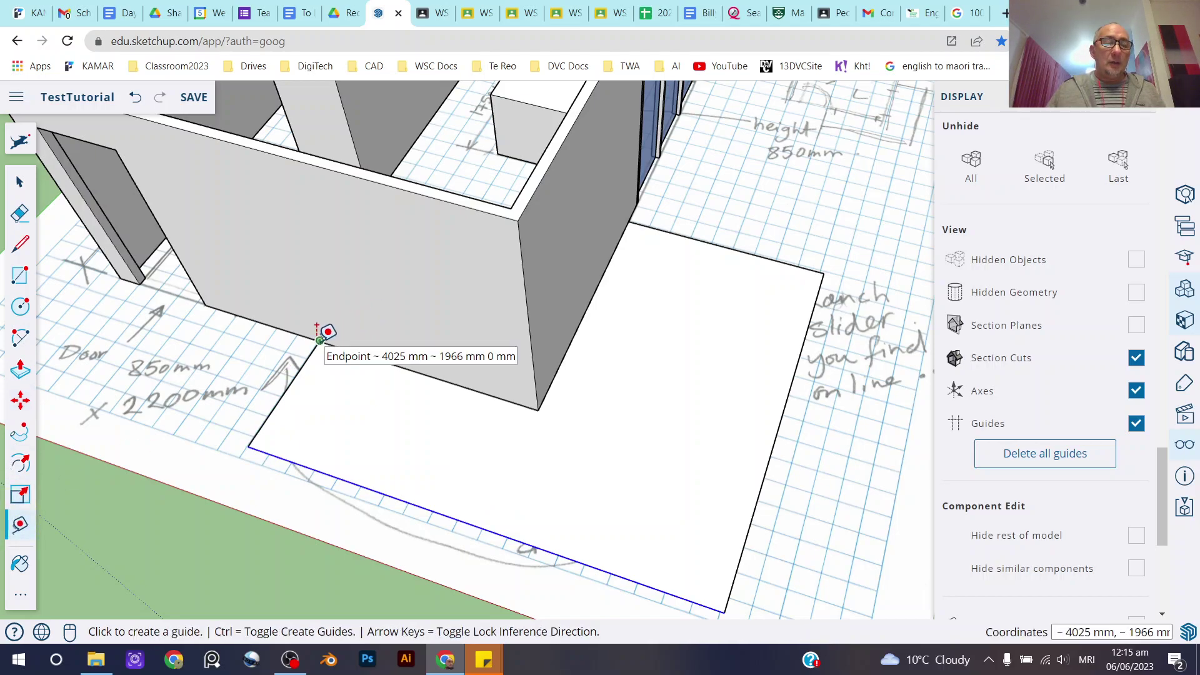
{"action": "left_click", "coordinate": [320, 341]}
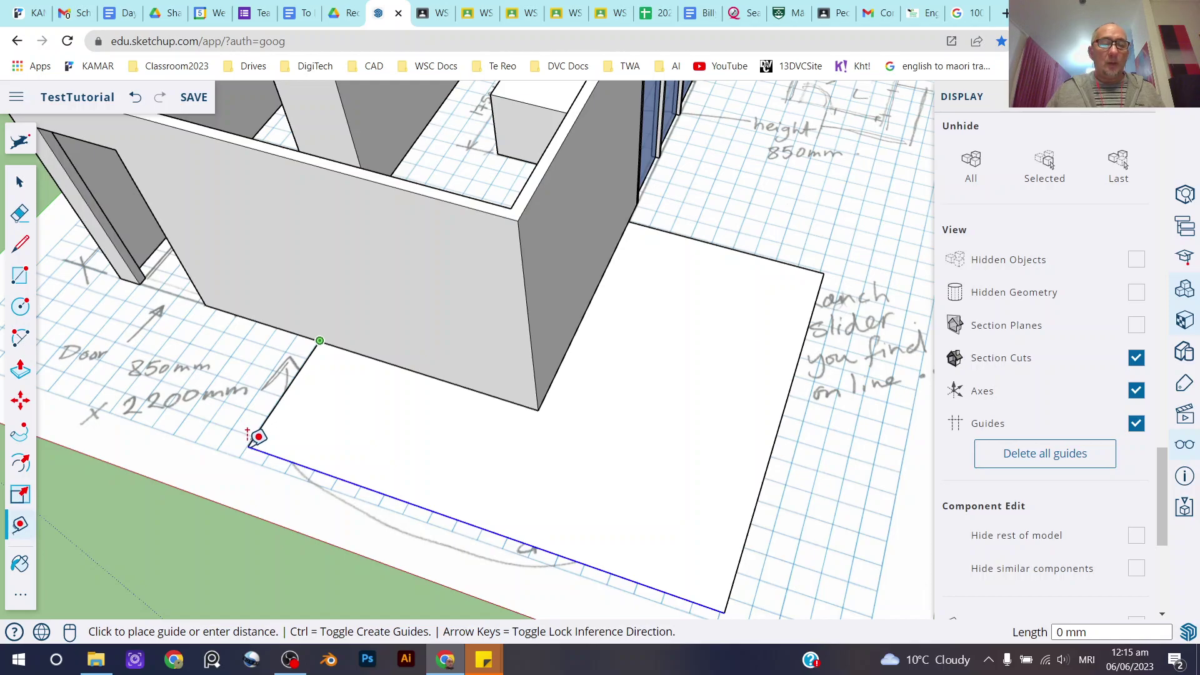
{"action": "scroll", "coordinate": [249, 445], "scroll_direction": "up", "scroll_amount": 4}
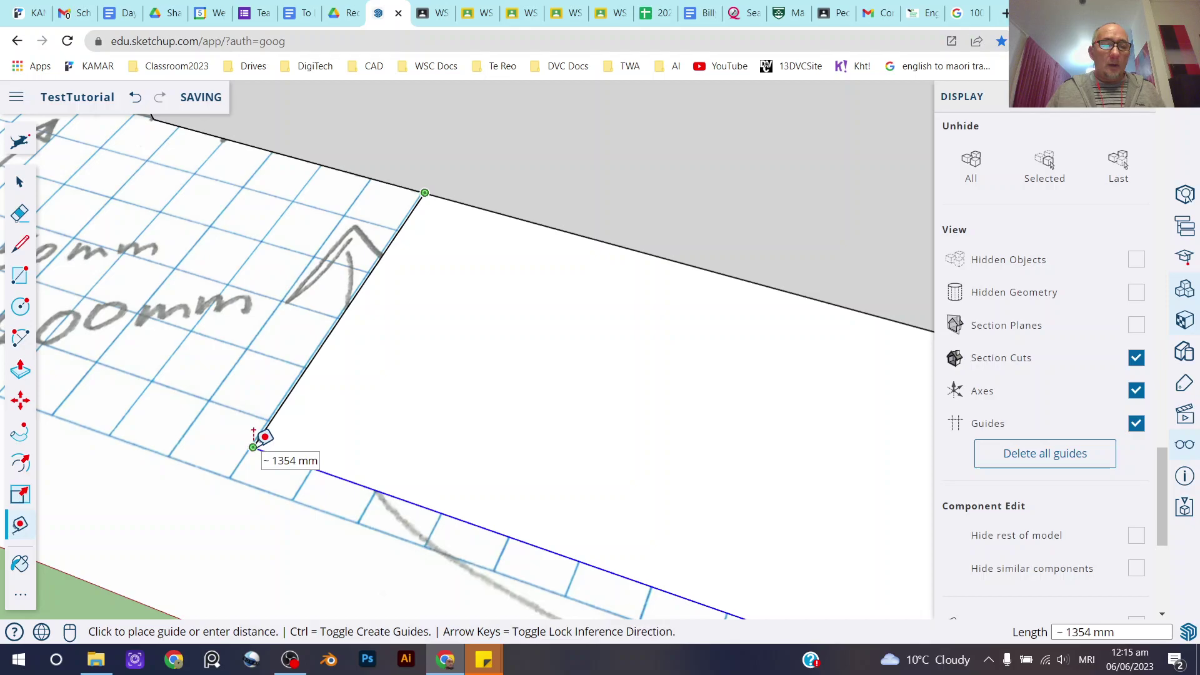
{"action": "left_click", "coordinate": [19, 181]}
Select the deck face together with its bounding edges and make them a group.
{"action": "scroll", "coordinate": [347, 260], "scroll_direction": "down", "scroll_amount": 5}
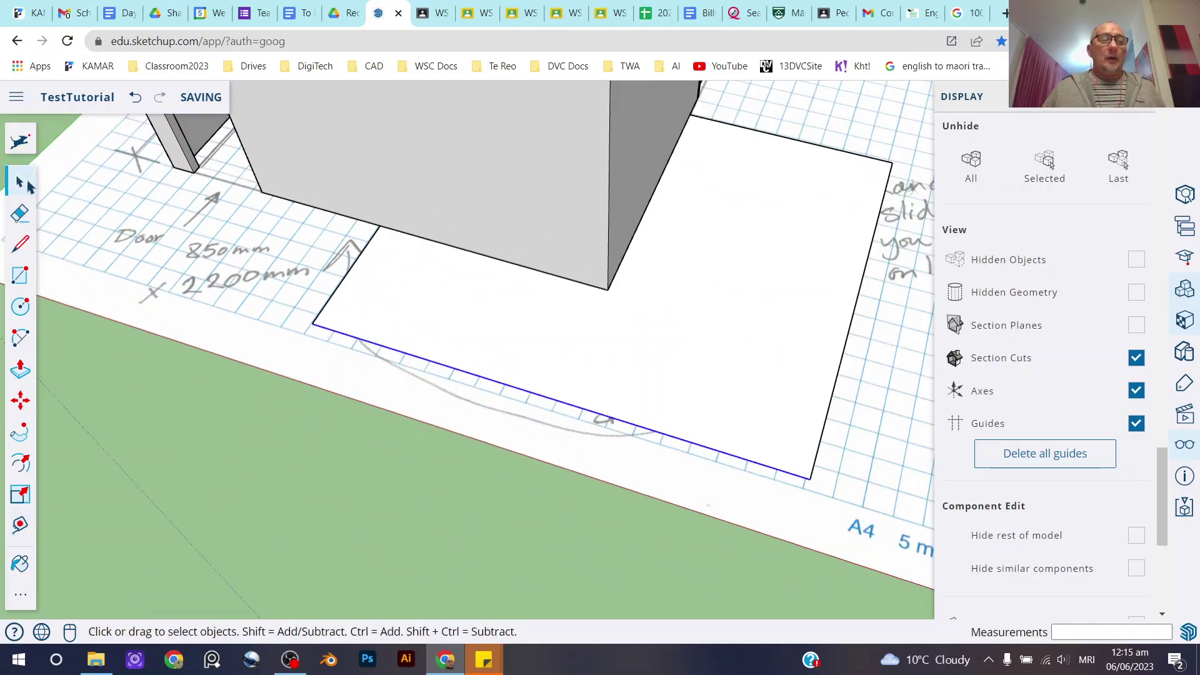
{"action": "left_click", "coordinate": [667, 341]}
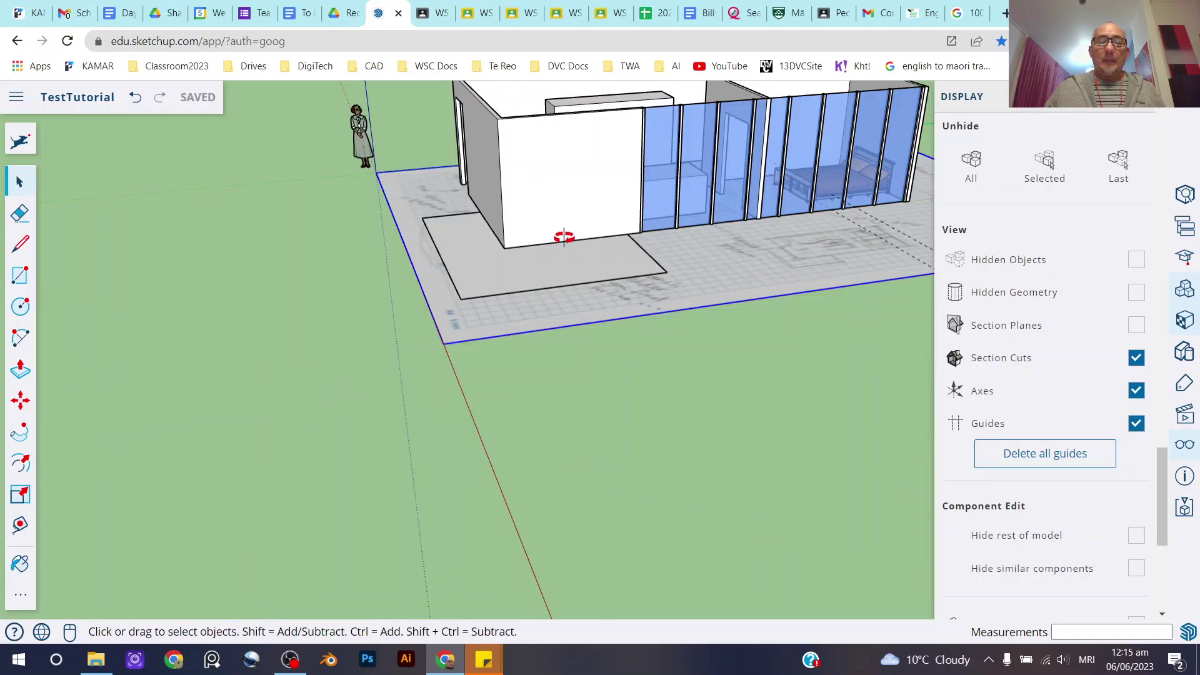
{"action": "middle_click_drag", "start_coordinate": [563, 237], "coordinate": [672, 373]}
{"action": "scroll", "coordinate": [622, 356], "scroll_direction": "up", "scroll_amount": 5}
{"action": "left_click", "coordinate": [617, 356]}
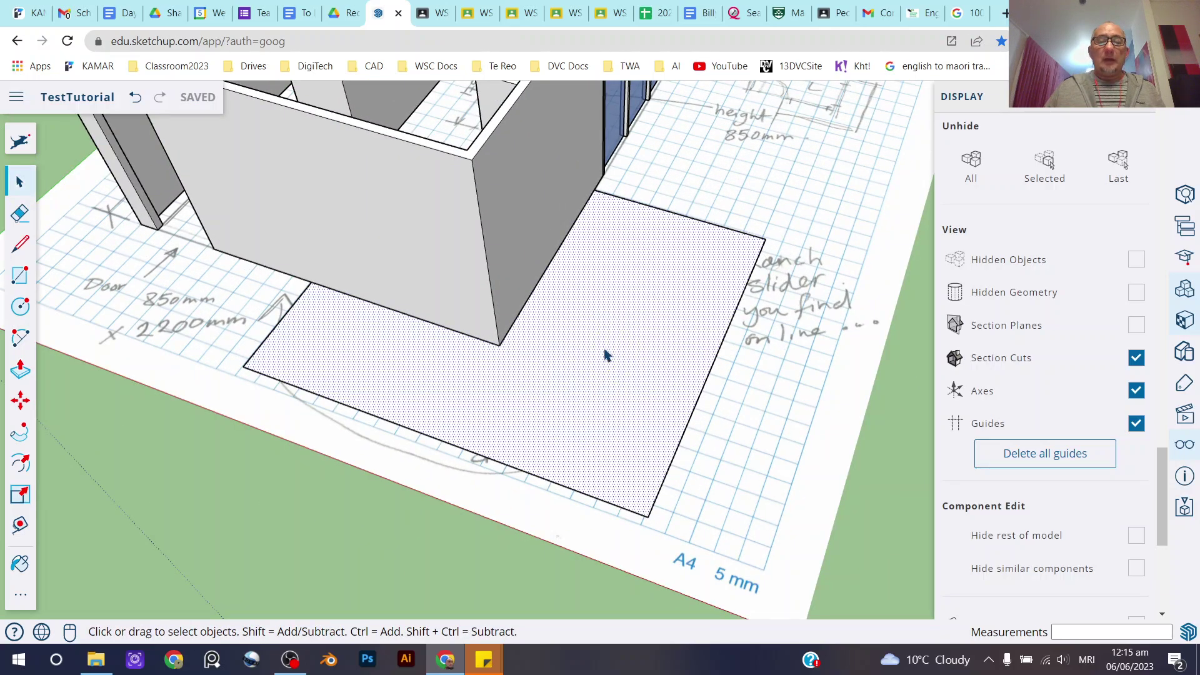
{"action": "right_click", "coordinate": [602, 355]}
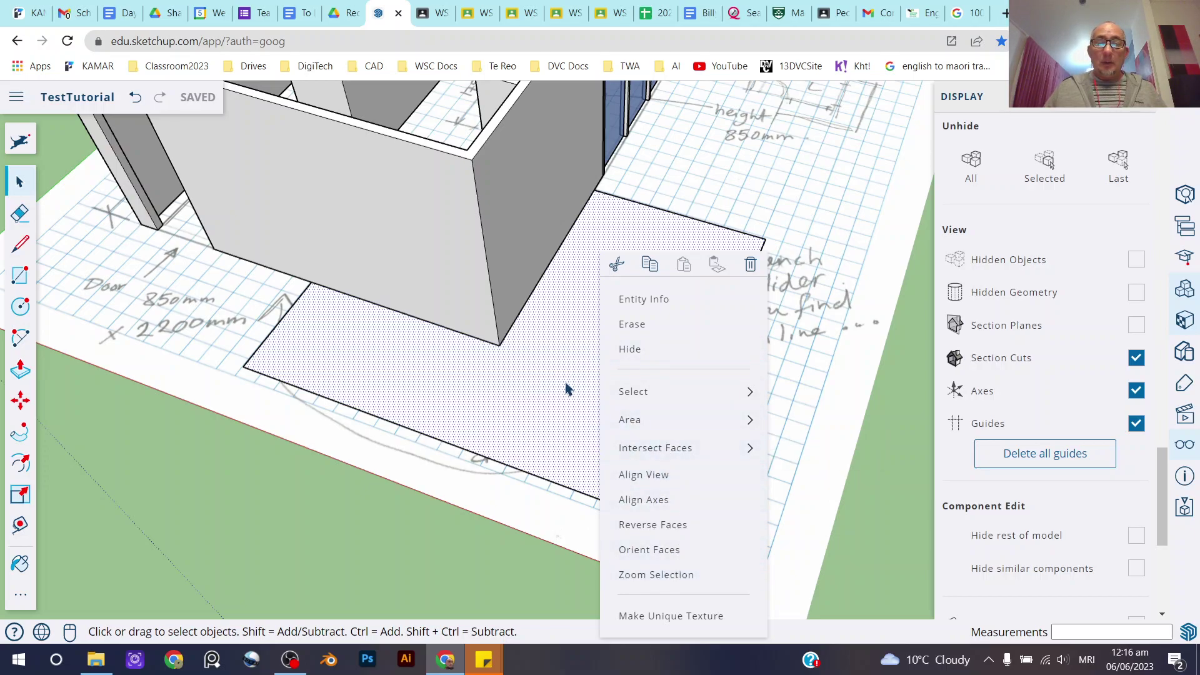
{"action": "left_click", "coordinate": [544, 386]}
{"action": "double_click", "coordinate": [544, 386]}
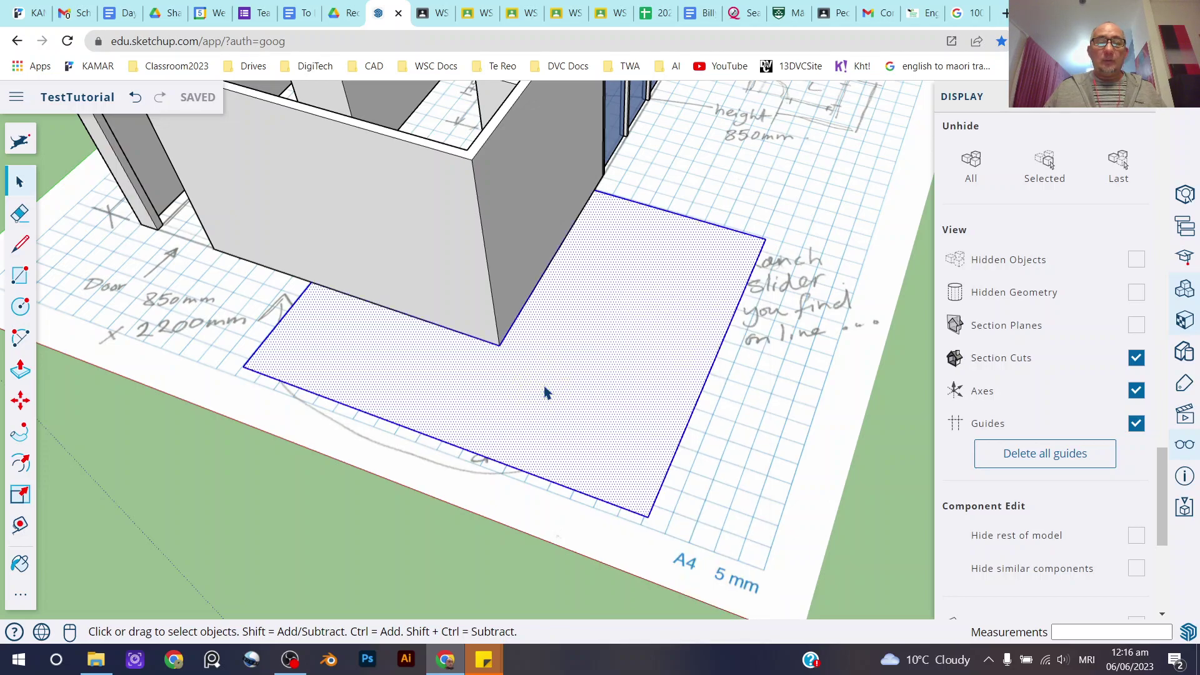
{"action": "right_click", "coordinate": [544, 389]}
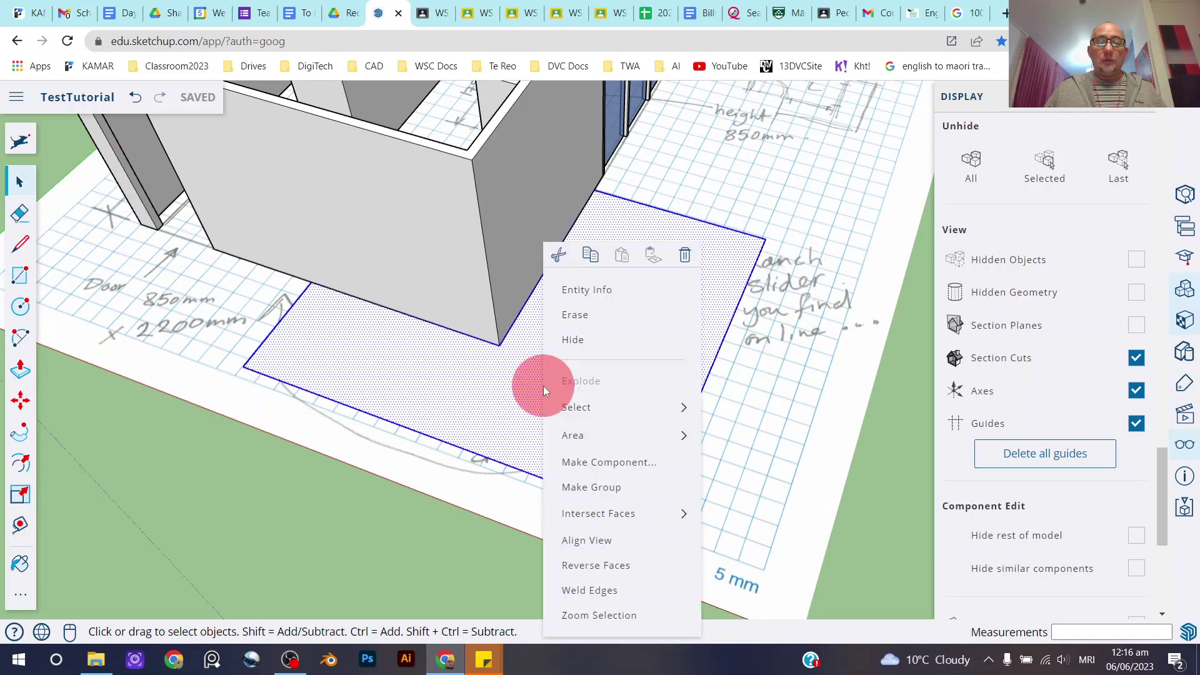
{"action": "left_click", "coordinate": [618, 486]}
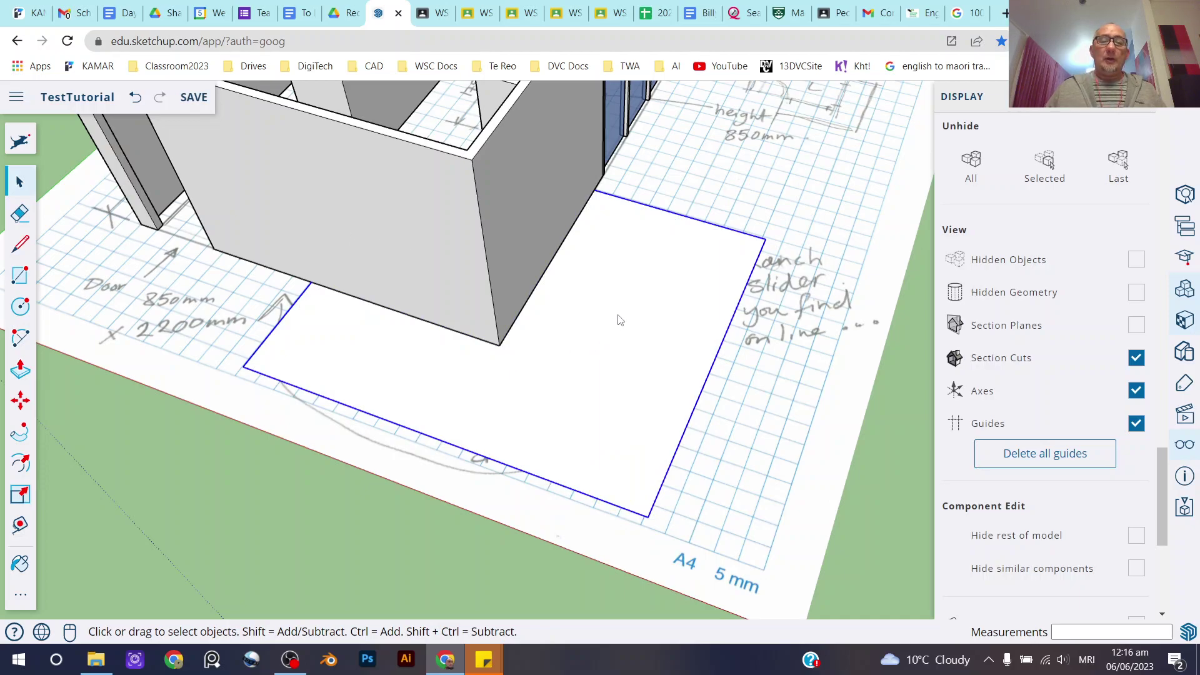
{"action": "scroll", "coordinate": [603, 332], "scroll_direction": "down", "scroll_amount": 3}
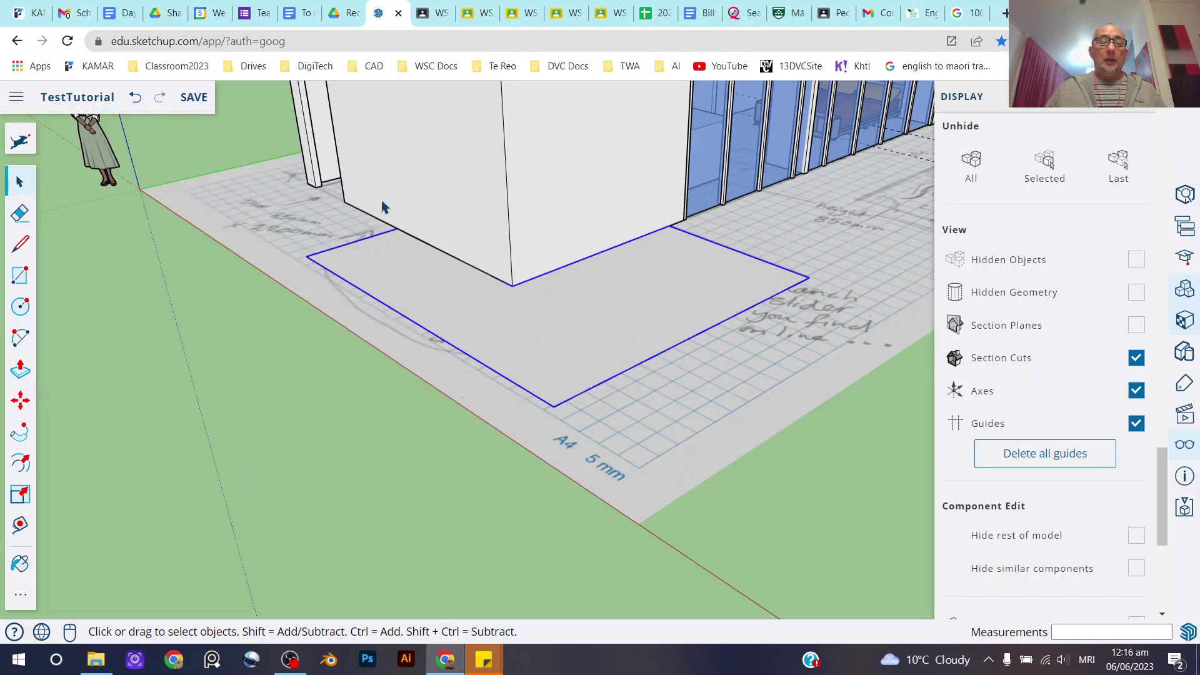
Draw a 1000 mm line up the wall face from the point where the deck's short edge meets the wall.
{"action": "middle_click_drag", "start_coordinate": [407, 203], "coordinate": [534, 263]}
{"action": "scroll", "coordinate": [433, 288], "scroll_direction": "up", "scroll_amount": 3}
{"action": "scroll", "coordinate": [436, 294], "scroll_direction": "up", "scroll_amount": 2}
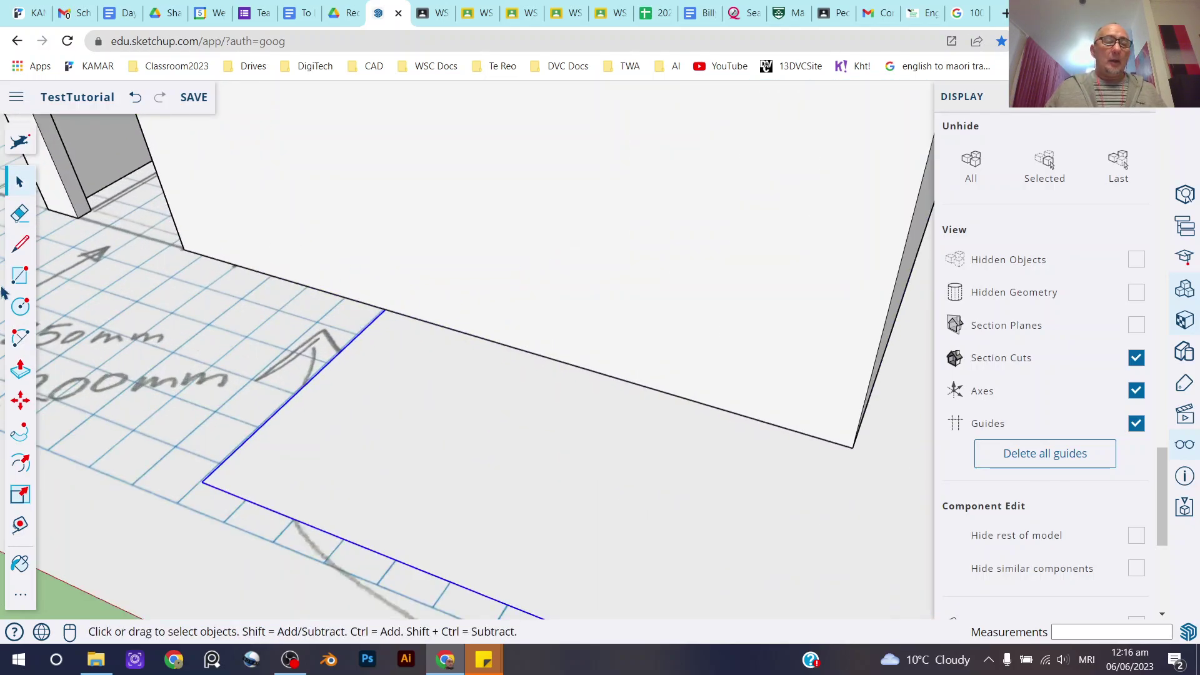
{"action": "left_click", "coordinate": [19, 244]}
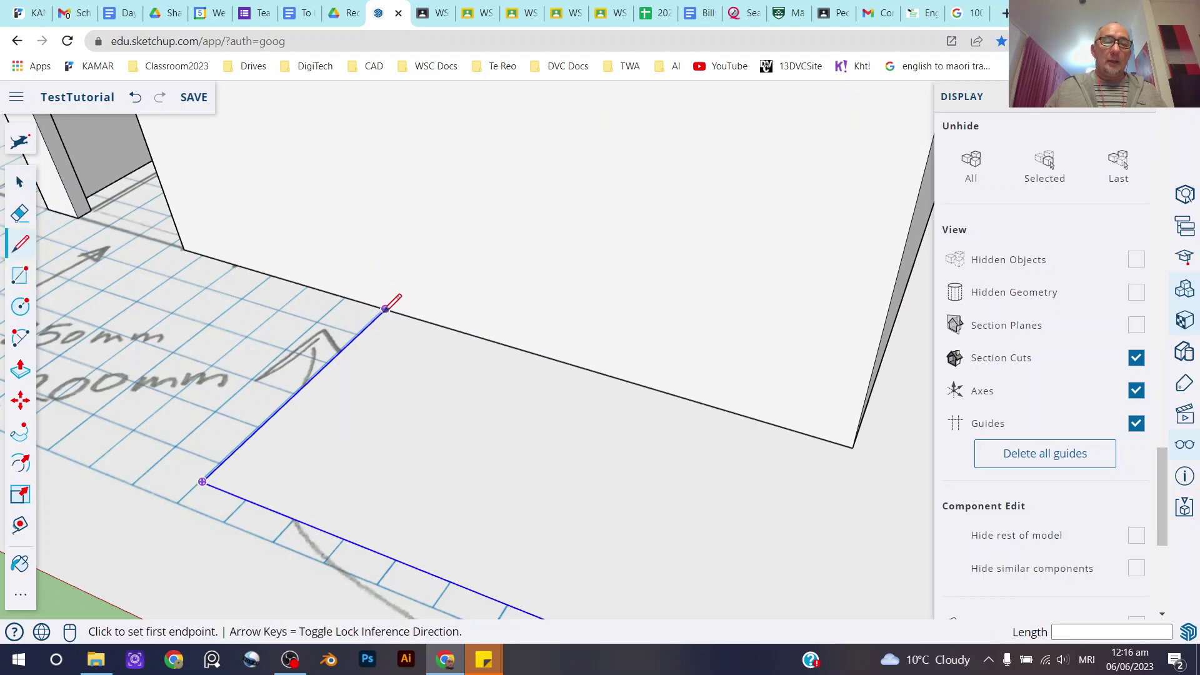
{"action": "left_click", "coordinate": [386, 309]}
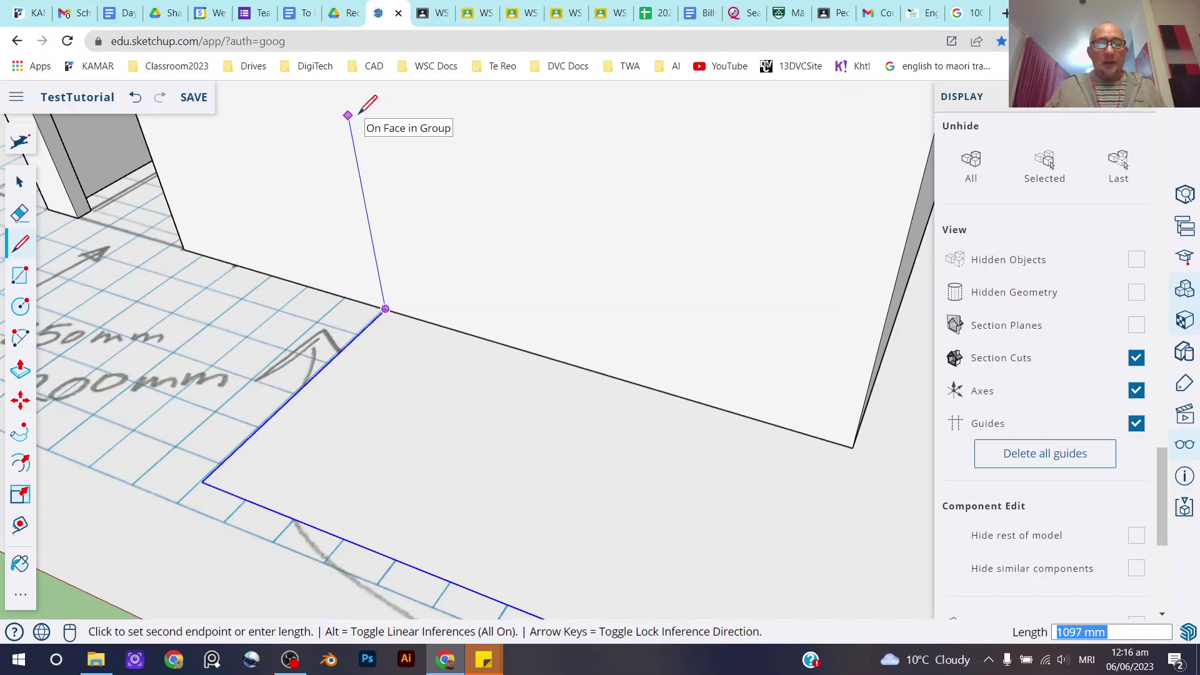
{"action": "type", "text": "10"}
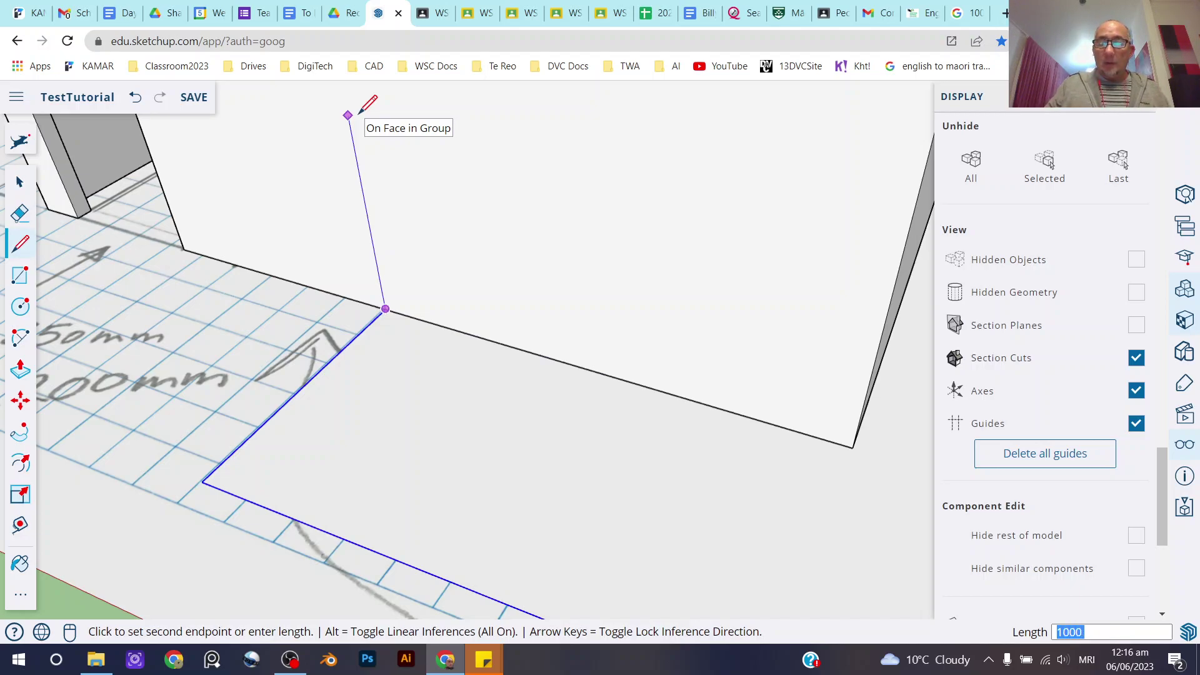
{"action": "type", "text": "00"}
{"action": "key", "text": "Return"}
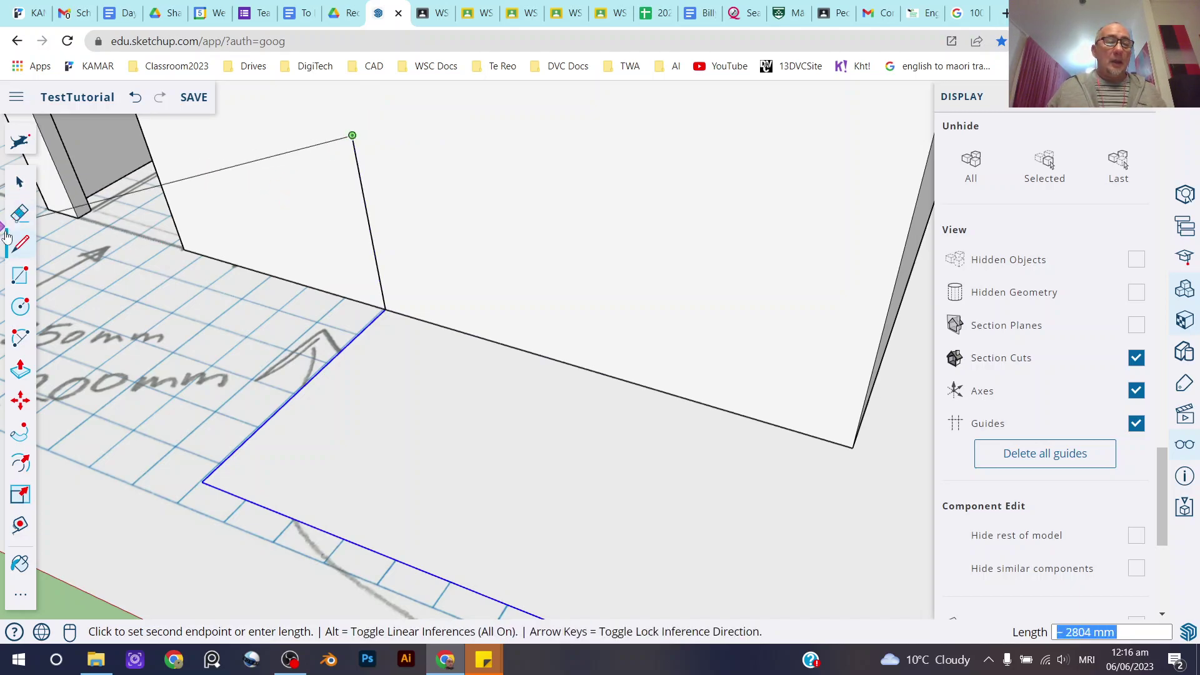
Draw a circle of 20 mm radius on the wall face, centred on the upper end of the vertical line.
{"action": "left_click", "coordinate": [20, 306]}
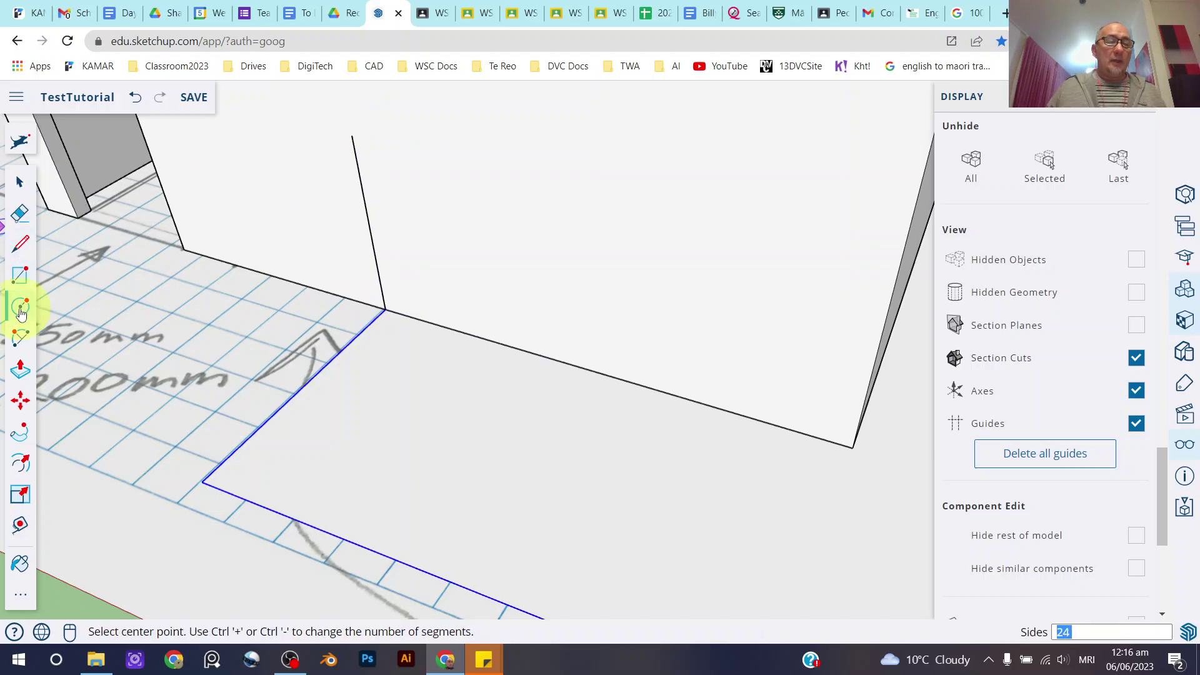
{"action": "left_click", "coordinate": [353, 134]}
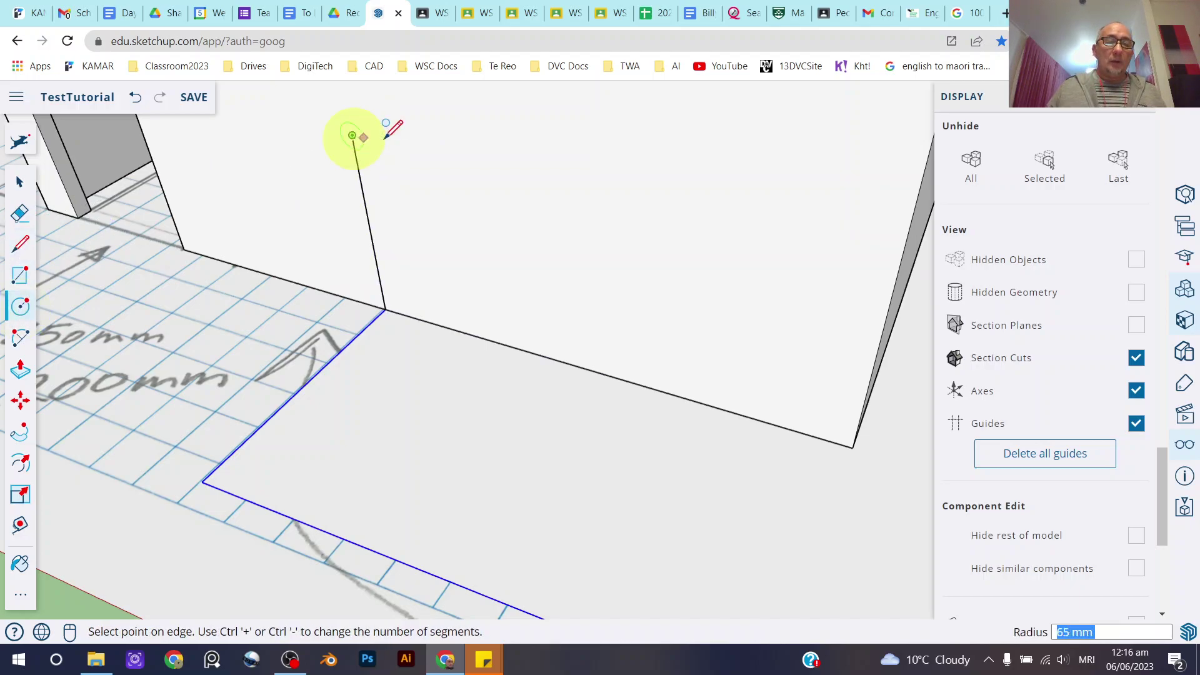
{"action": "scroll", "coordinate": [365, 133], "scroll_direction": "up", "scroll_amount": 3}
{"action": "scroll", "coordinate": [365, 132], "scroll_direction": "up", "scroll_amount": 4}
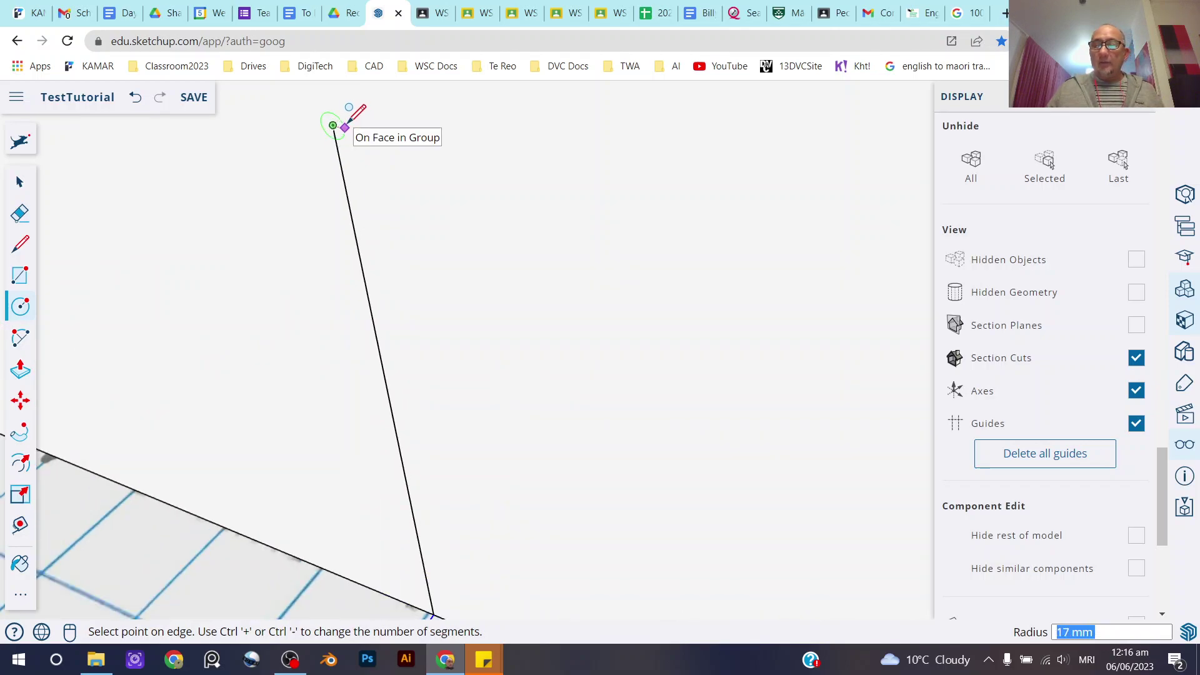
{"action": "type", "text": "20"}
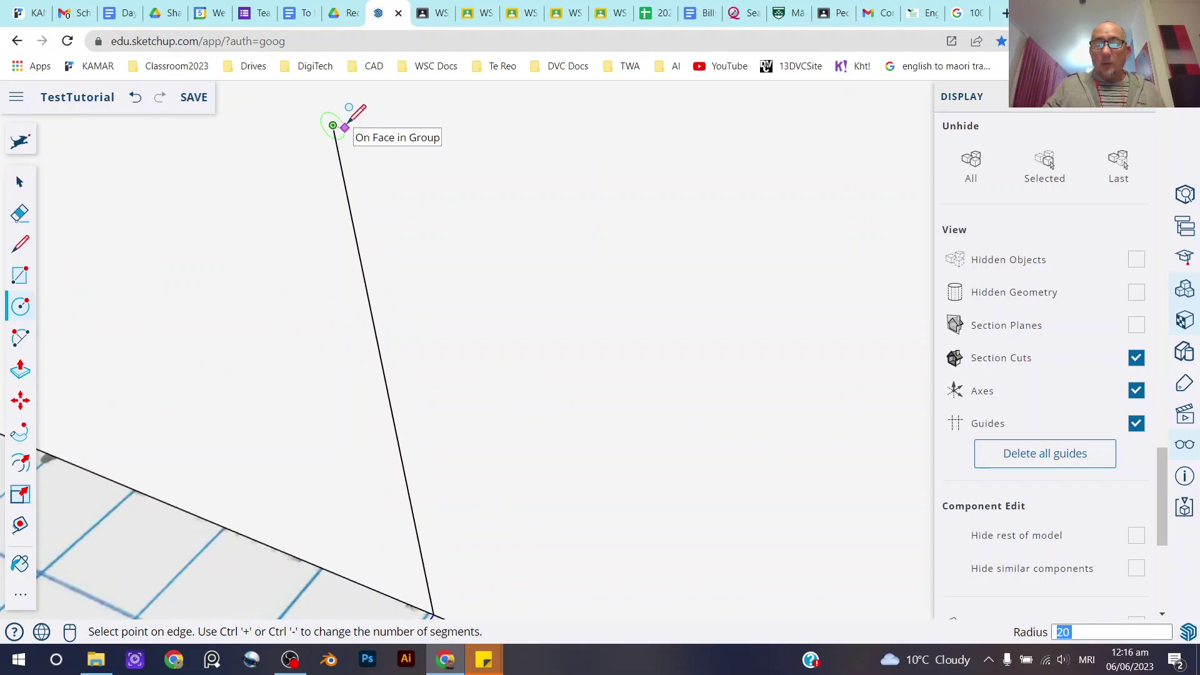
{"action": "key", "text": "Return"}
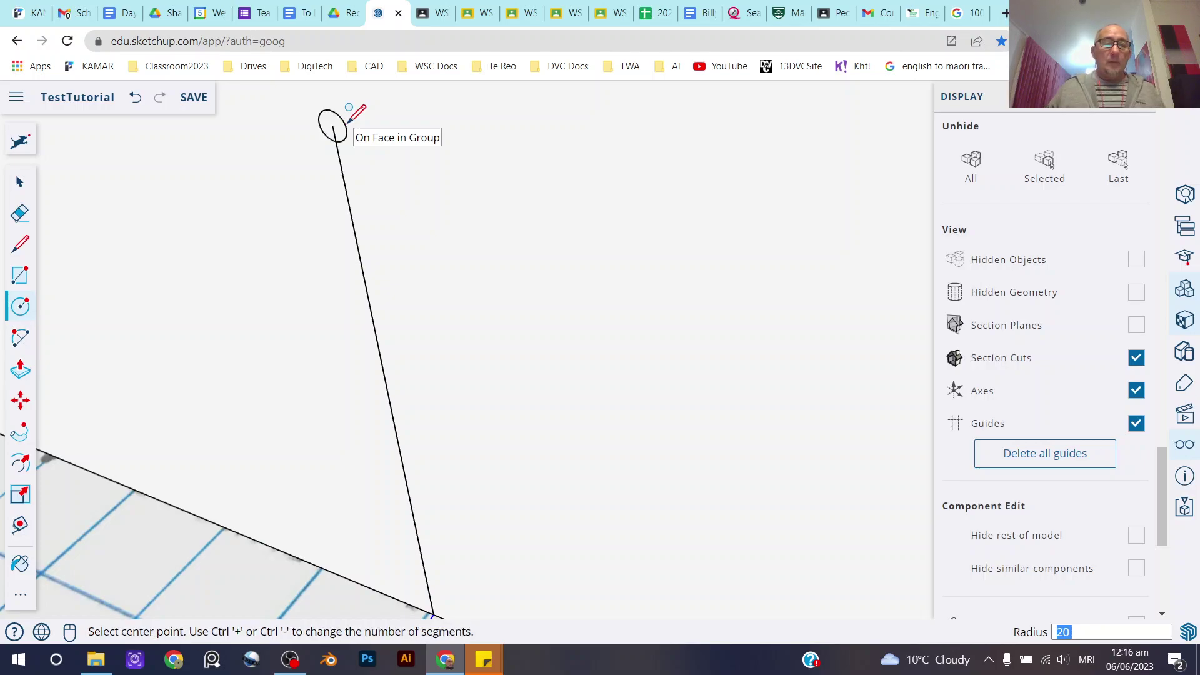
Draw a circle of 10 mm radius centred on the vertical line, partway down below the 20 mm radius circle.
{"action": "left_click", "coordinate": [375, 317]}
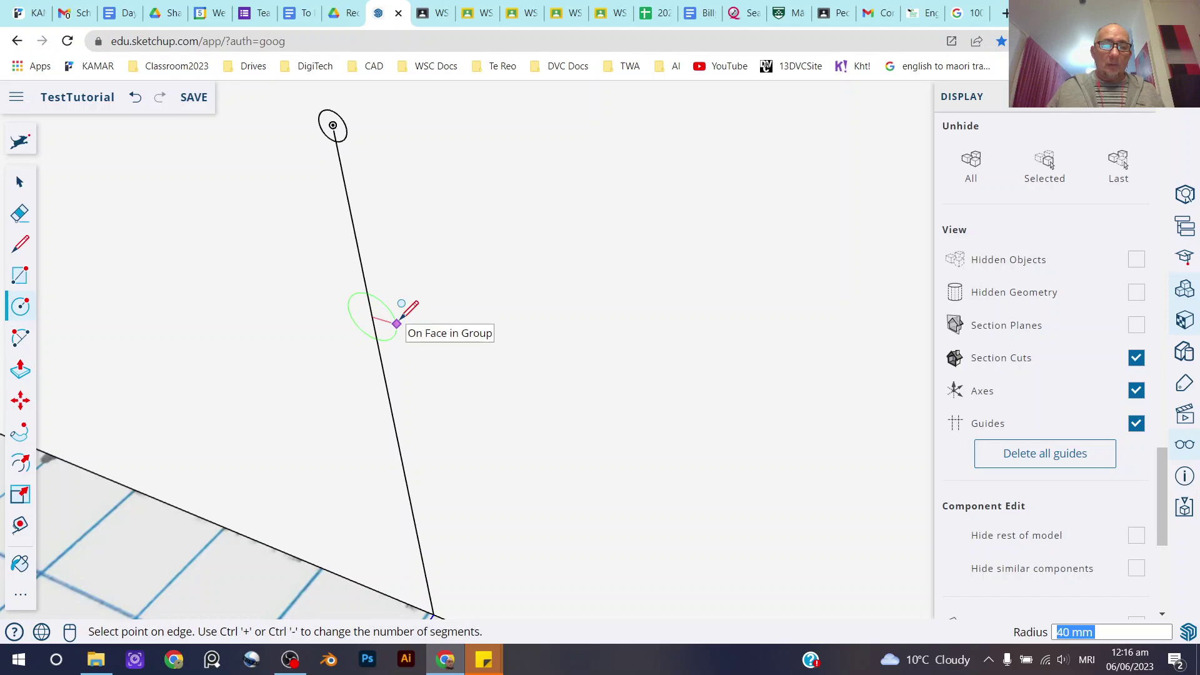
{"action": "type", "text": "10"}
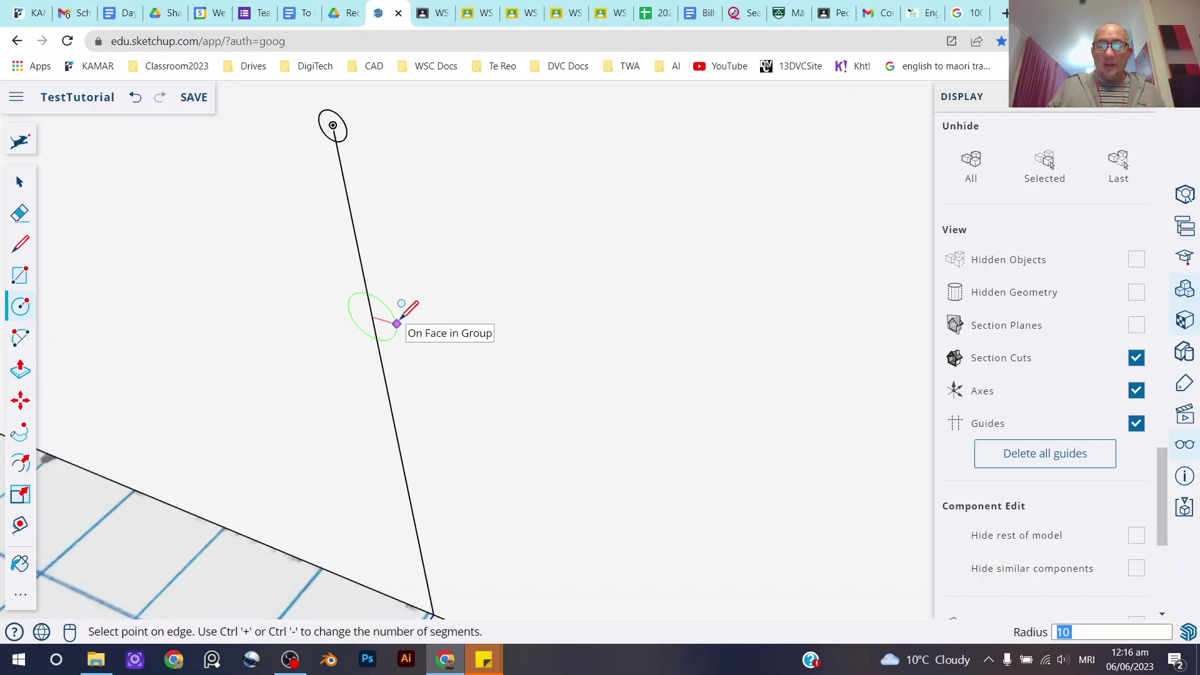
{"action": "key", "text": "Return"}
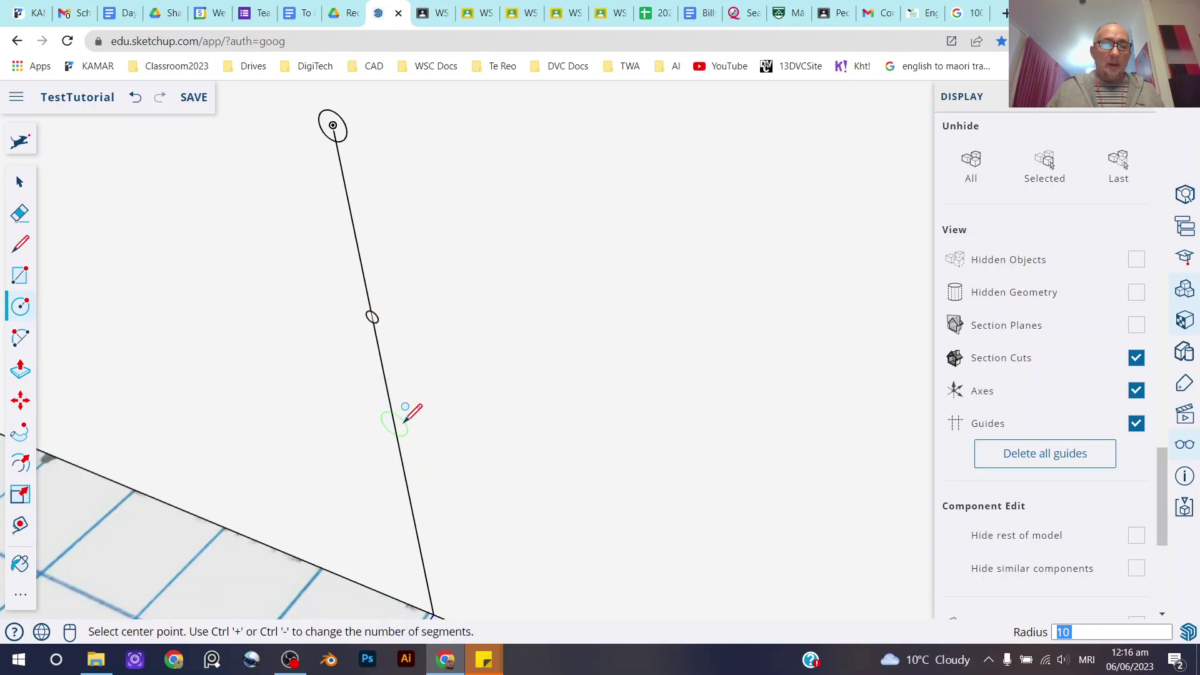
Delete the piece of the vertical line that runs through the small circle.
{"action": "left_click", "coordinate": [20, 181]}
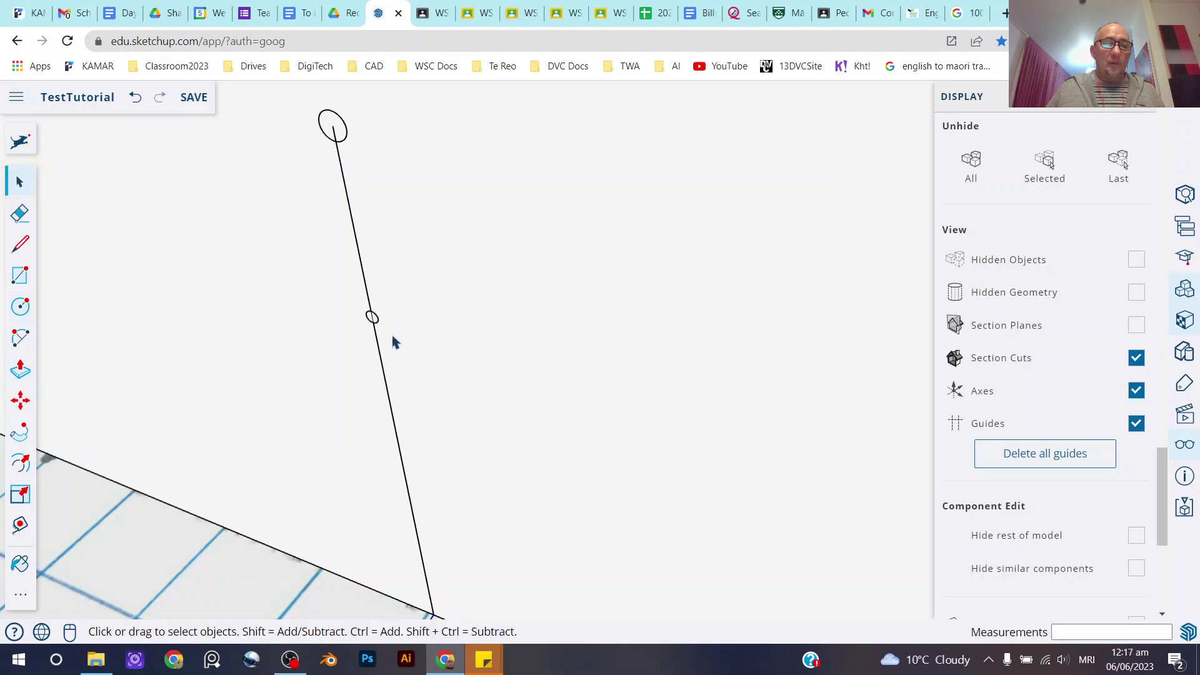
{"action": "scroll", "coordinate": [368, 315], "scroll_direction": "up", "scroll_amount": 3}
{"action": "left_click", "coordinate": [372, 306]}
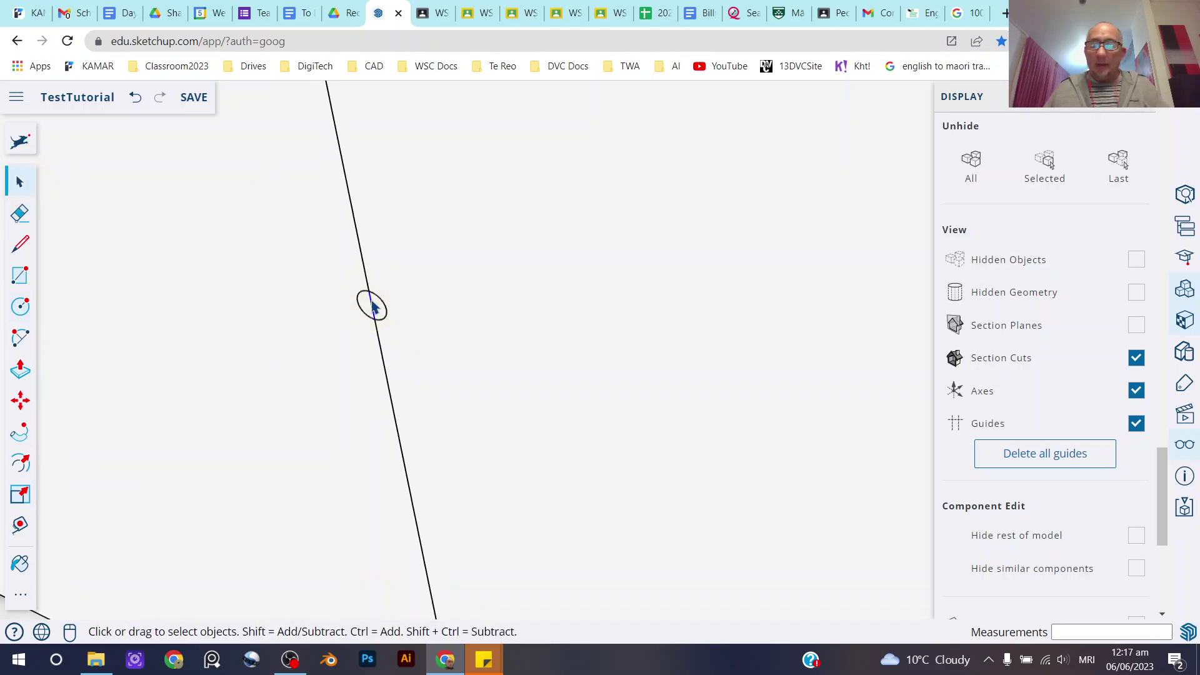
{"action": "left_click", "coordinate": [373, 306]}
{"action": "scroll", "coordinate": [374, 310], "scroll_direction": "down", "scroll_amount": 3}
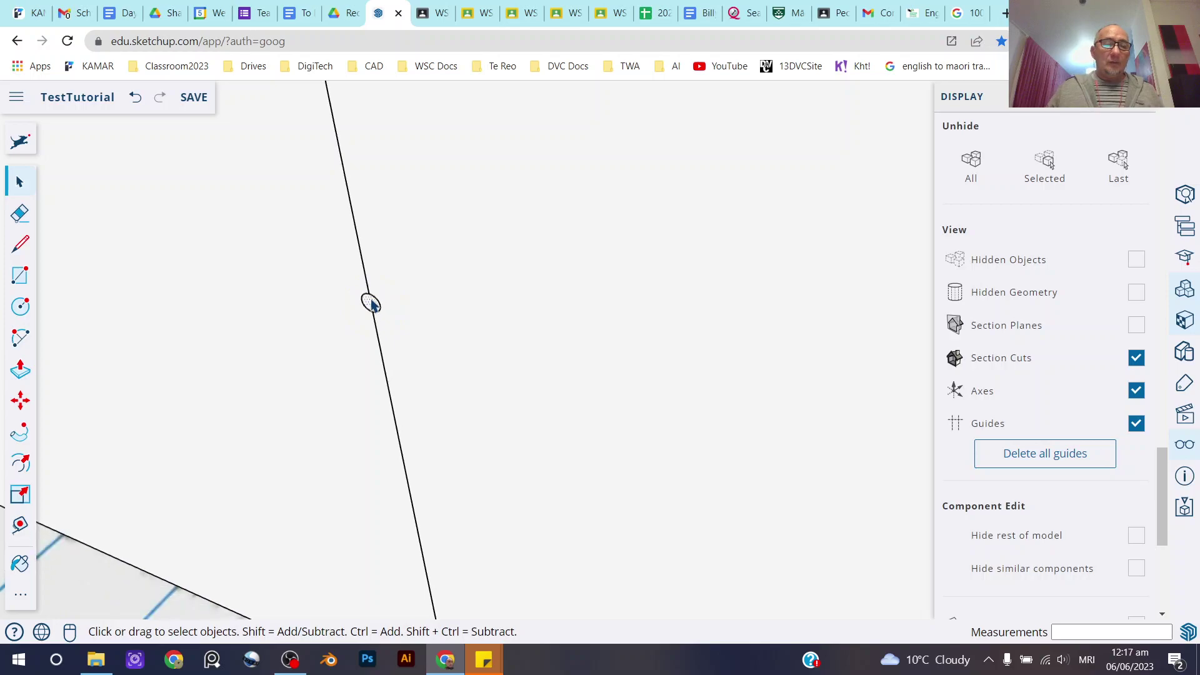
Copy the small circle 80 mm down along the vertical line and repeat the copy x8.
{"action": "scroll", "coordinate": [372, 315], "scroll_direction": "up", "scroll_amount": 3}
{"action": "left_click", "coordinate": [377, 291]}
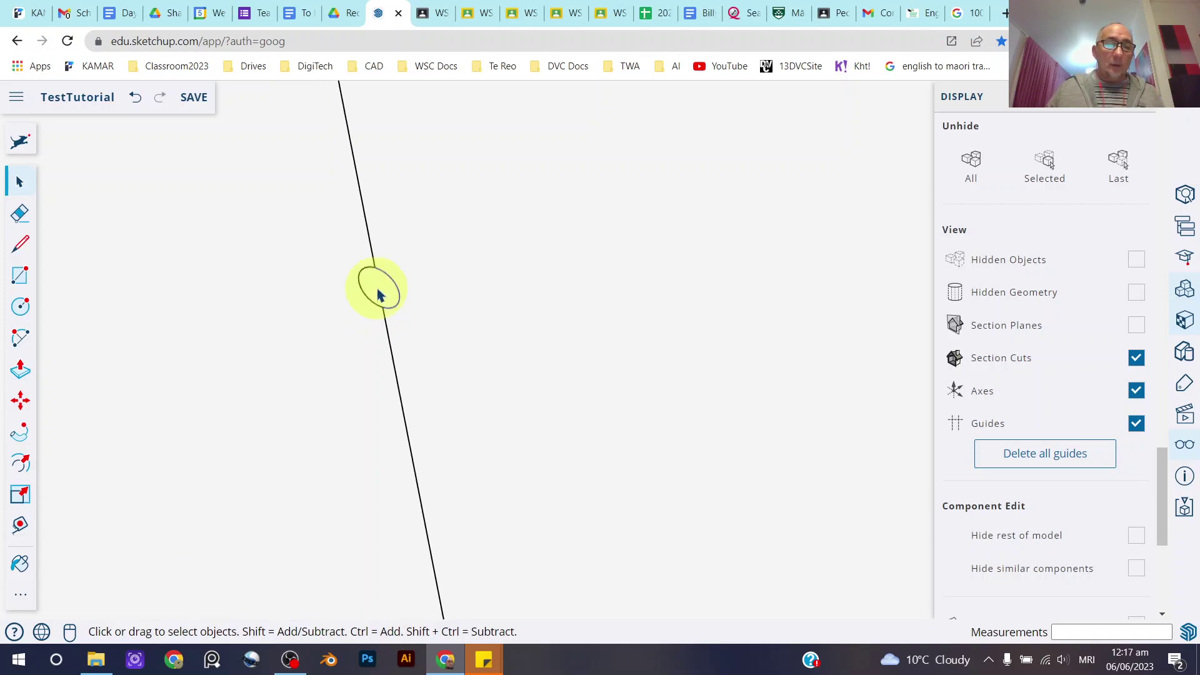
{"action": "left_click", "coordinate": [20, 400]}
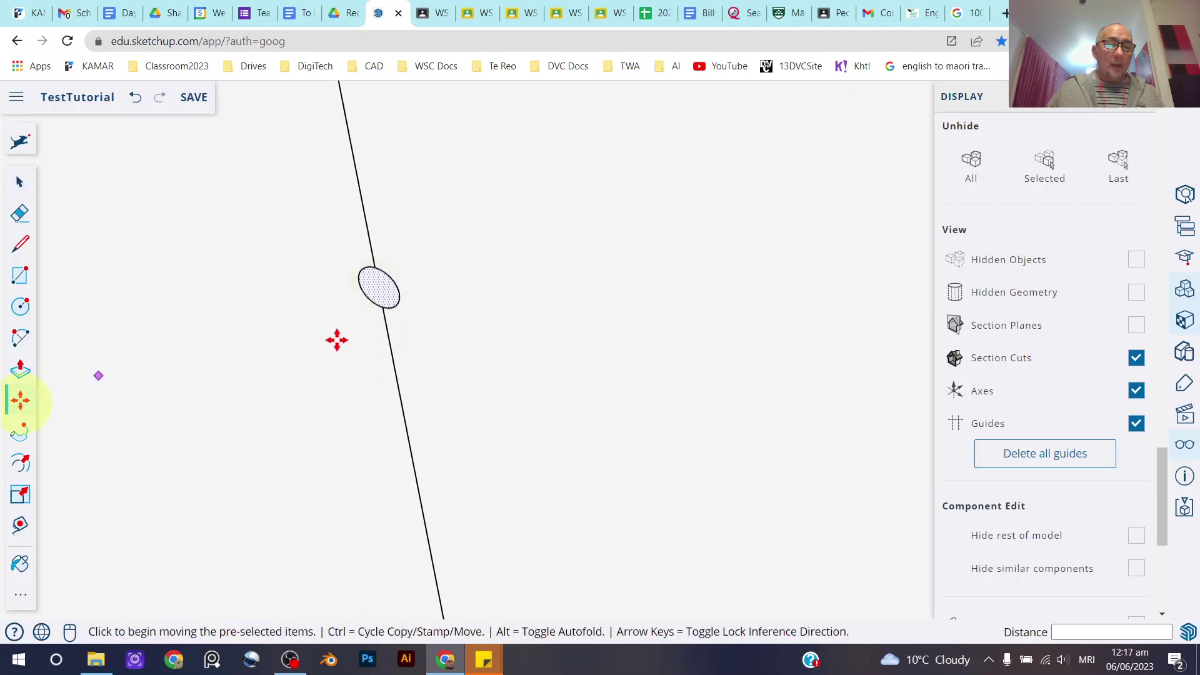
{"action": "left_click", "coordinate": [384, 307]}
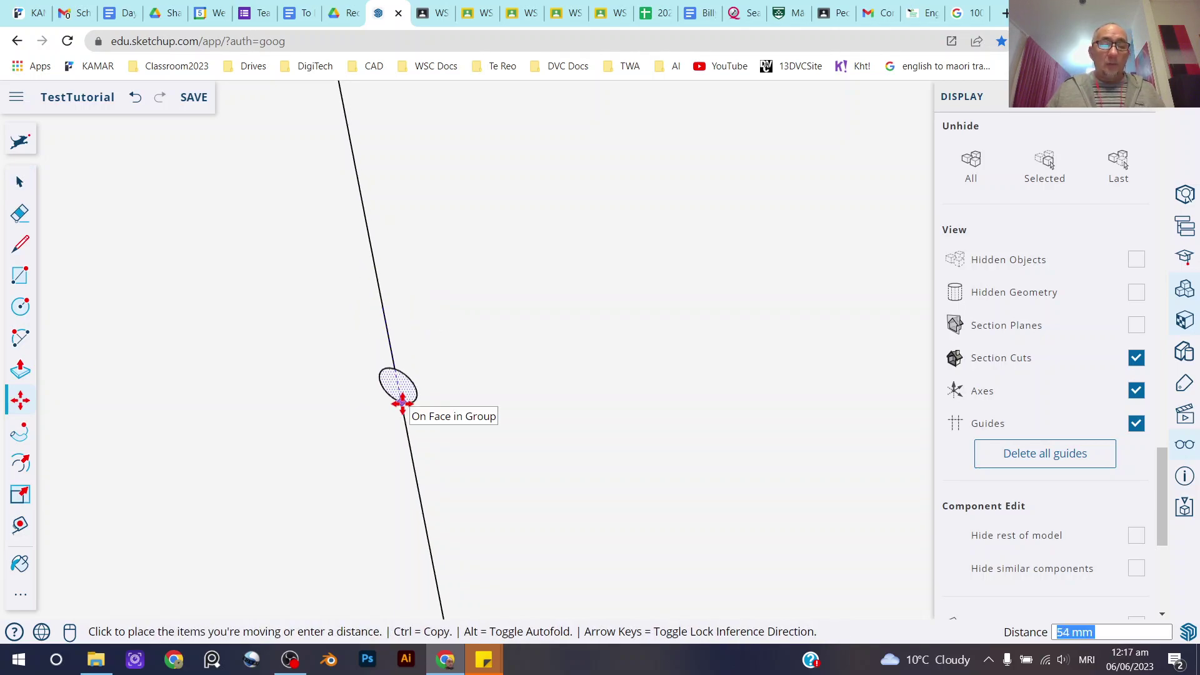
{"action": "key", "text": "ctrl"}
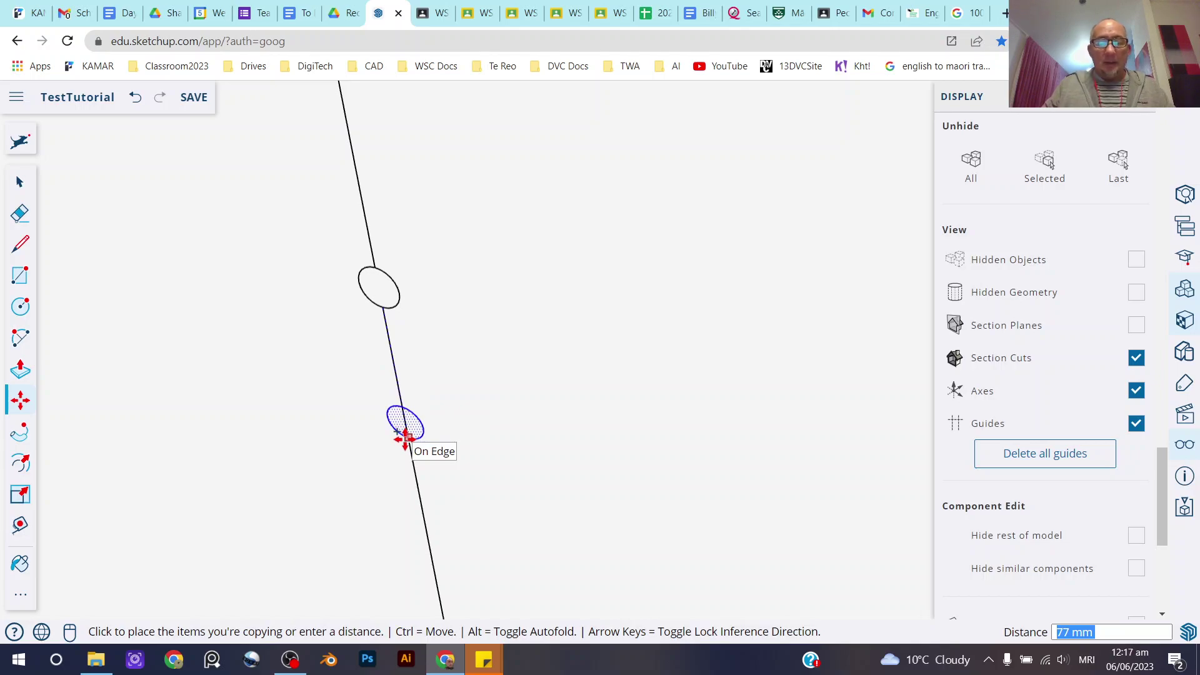
{"action": "type", "text": "80"}
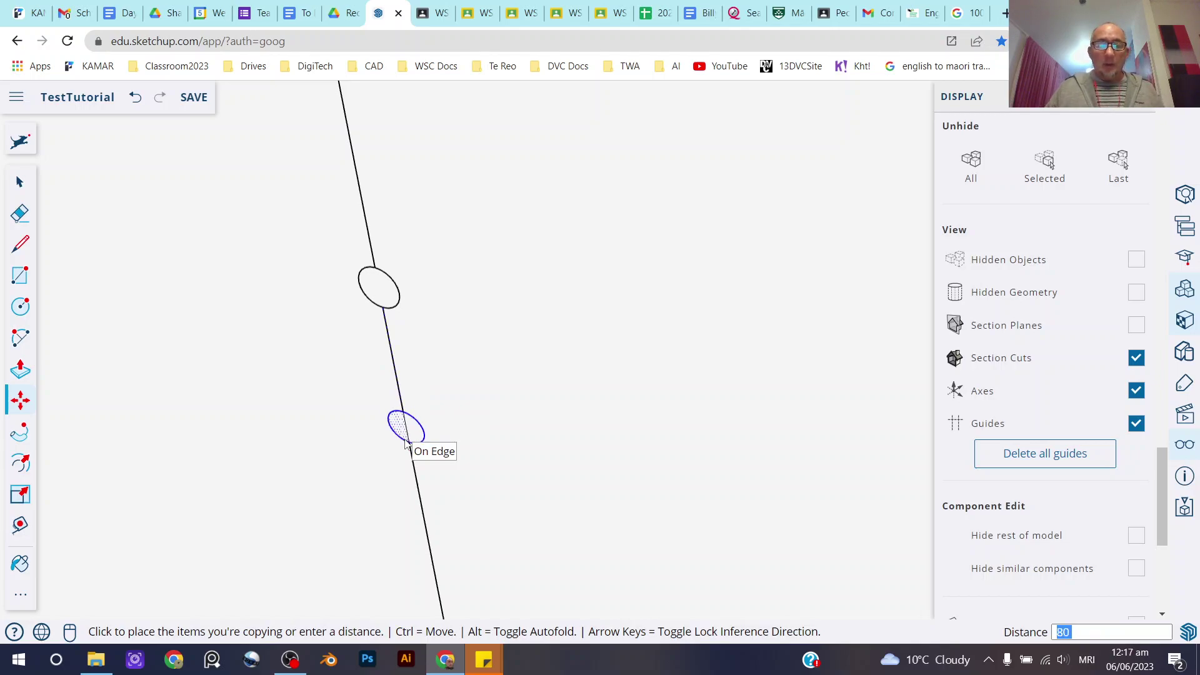
{"action": "key", "text": "Return"}
{"action": "scroll", "coordinate": [433, 431], "scroll_direction": "down", "scroll_amount": 5}
{"action": "scroll", "coordinate": [431, 418], "scroll_direction": "down", "scroll_amount": 2}
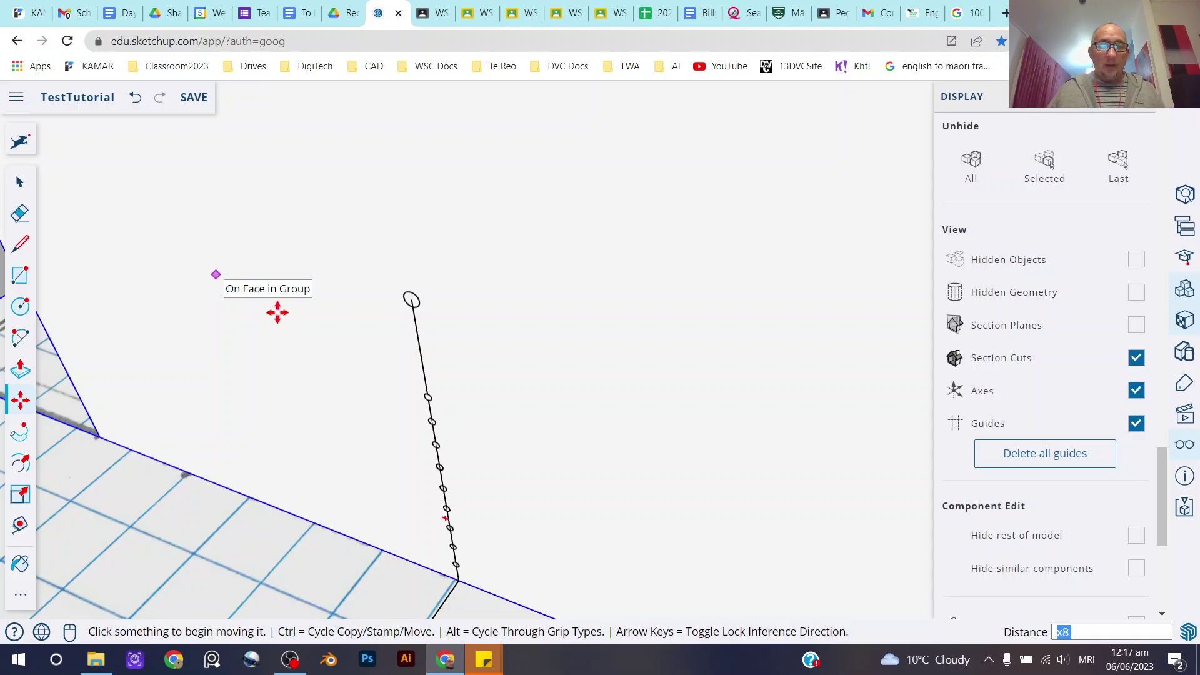
Delete the line pieces inside the large circle and between it and the first small circle.
{"action": "left_click", "coordinate": [20, 182]}
{"action": "middle_click_drag", "start_coordinate": [570, 437], "coordinate": [508, 404]}
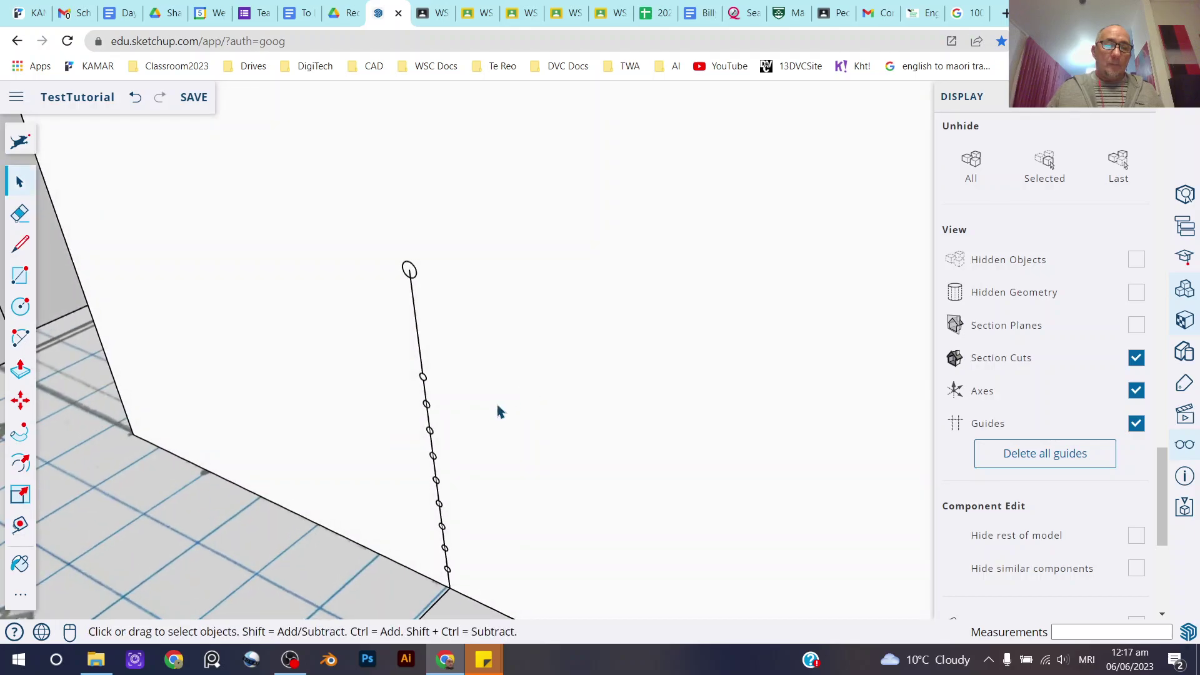
{"action": "scroll", "coordinate": [435, 373], "scroll_direction": "up", "scroll_amount": 3}
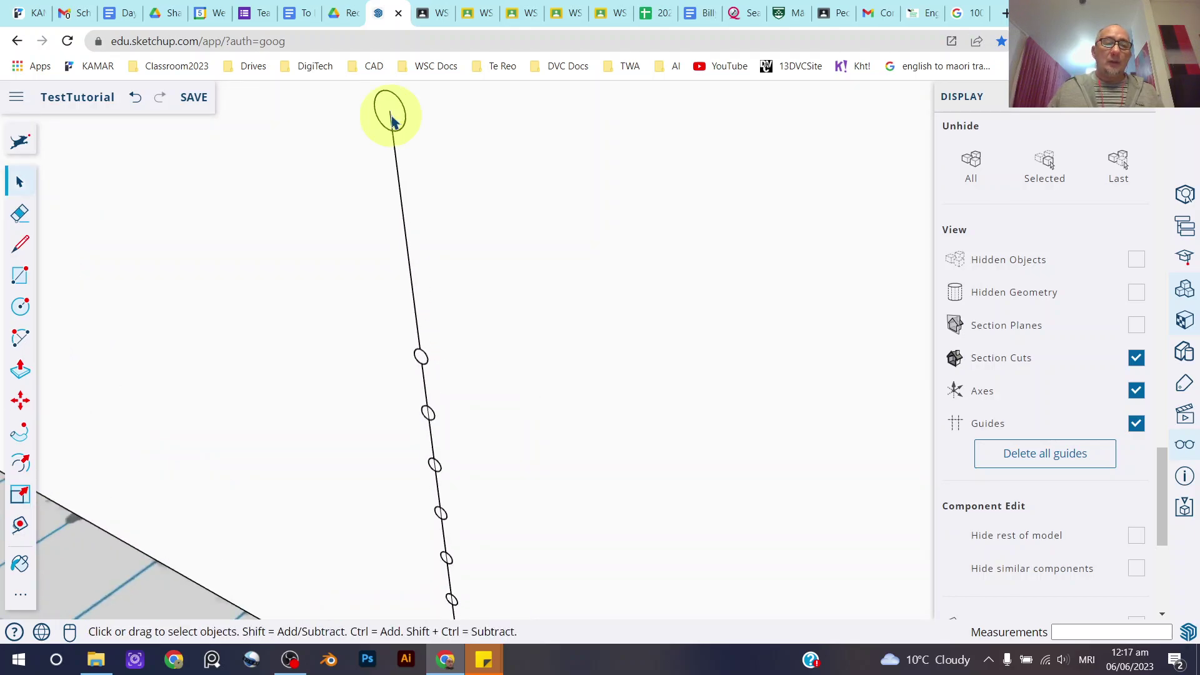
{"action": "left_click", "coordinate": [397, 161]}
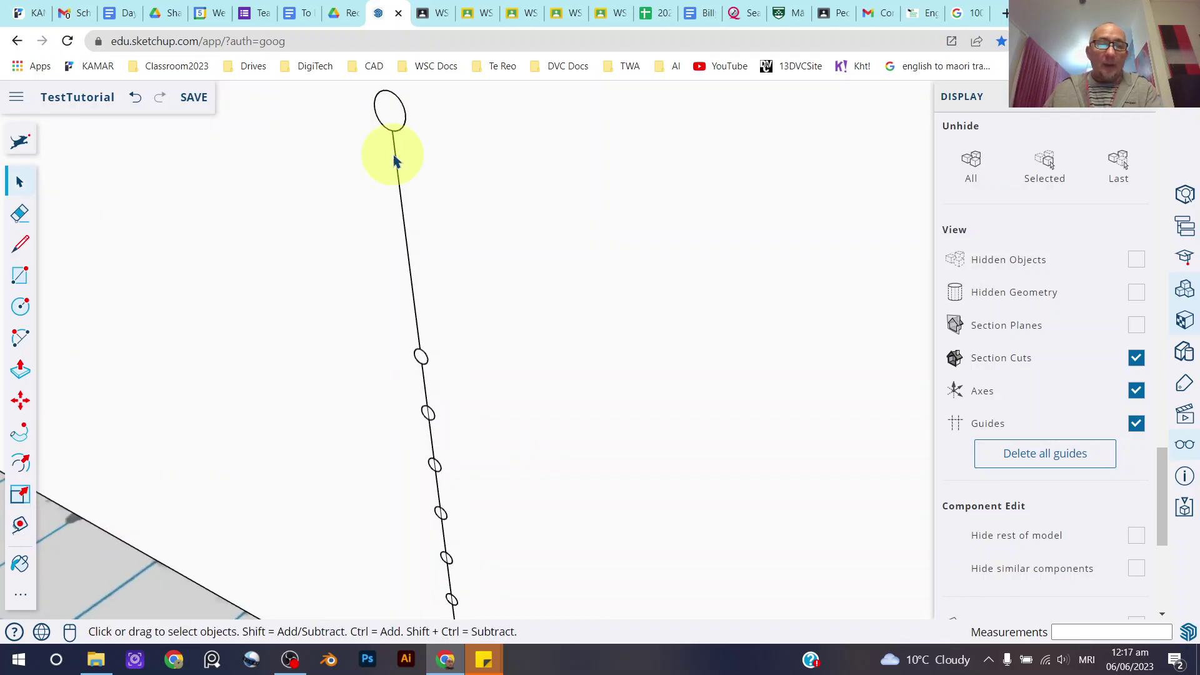
{"action": "left_click", "coordinate": [399, 165]}
{"action": "key", "text": "Delete"}
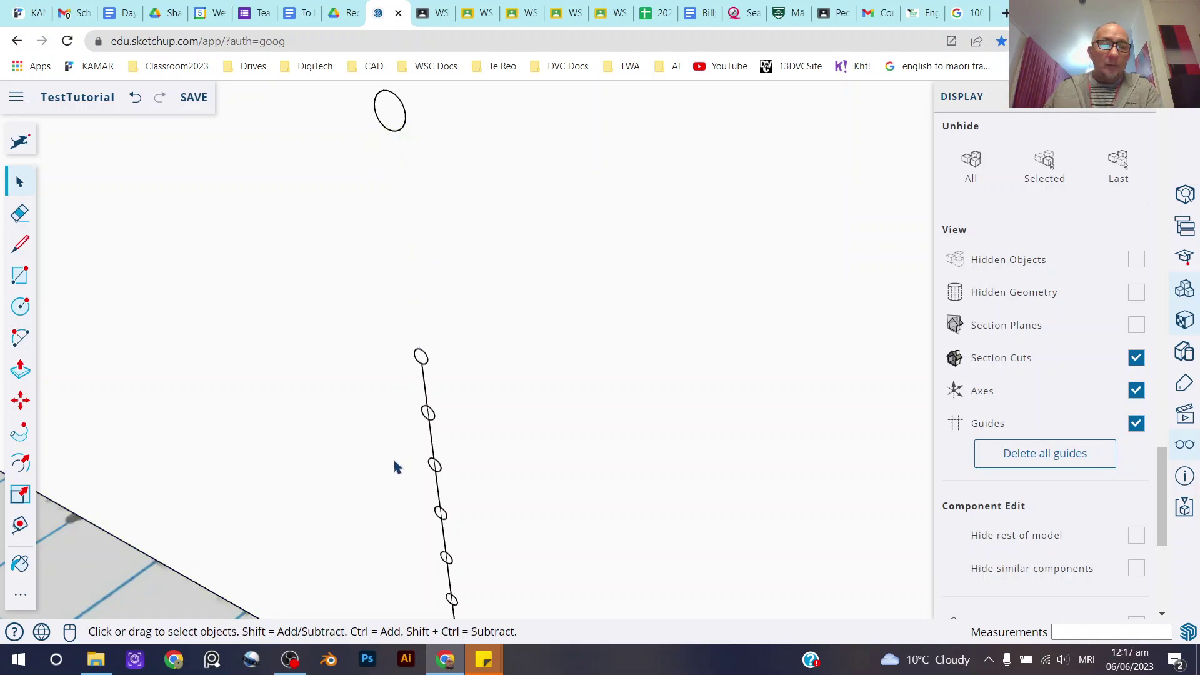
Delete the pieces of the vertical line inside and between the small circles, from the first down to the fifth.
{"action": "left_click", "coordinate": [425, 394]}
{"action": "left_click", "coordinate": [428, 415]}
{"action": "left_click", "coordinate": [435, 446]}
{"action": "key", "text": "Delete"}
{"action": "left_click", "coordinate": [439, 486]}
{"action": "left_click", "coordinate": [438, 487]}
{"action": "key", "text": "Delete"}
{"action": "left_click", "coordinate": [437, 472]}
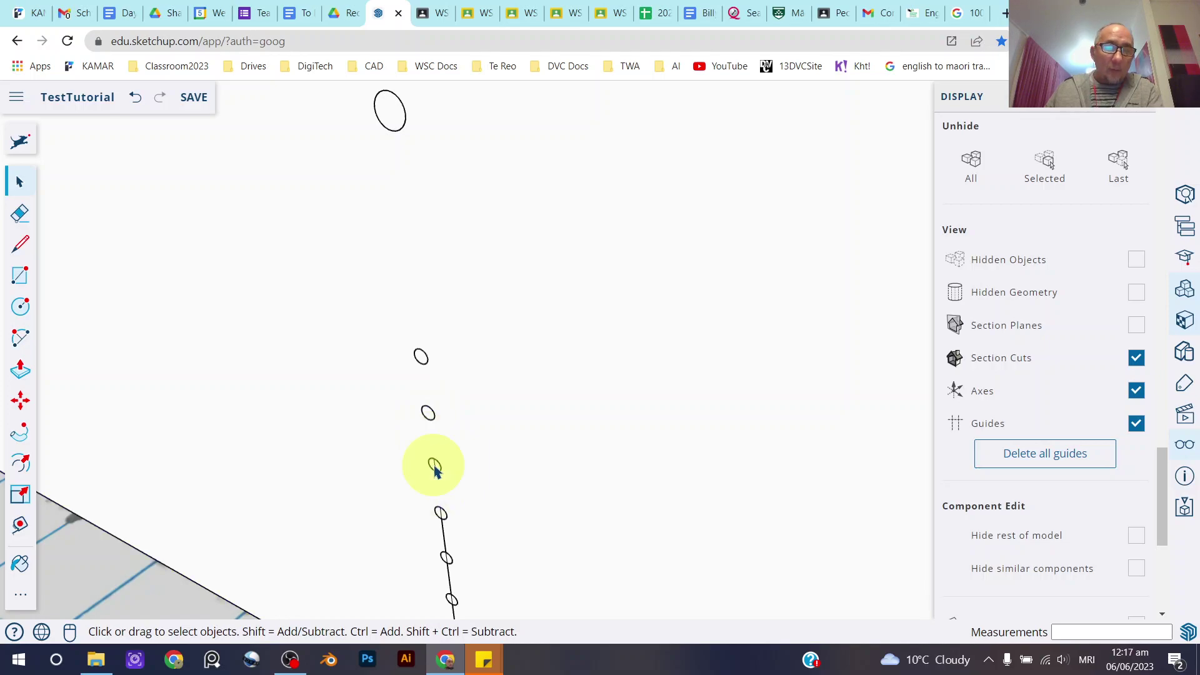
{"action": "left_click", "coordinate": [441, 513]}
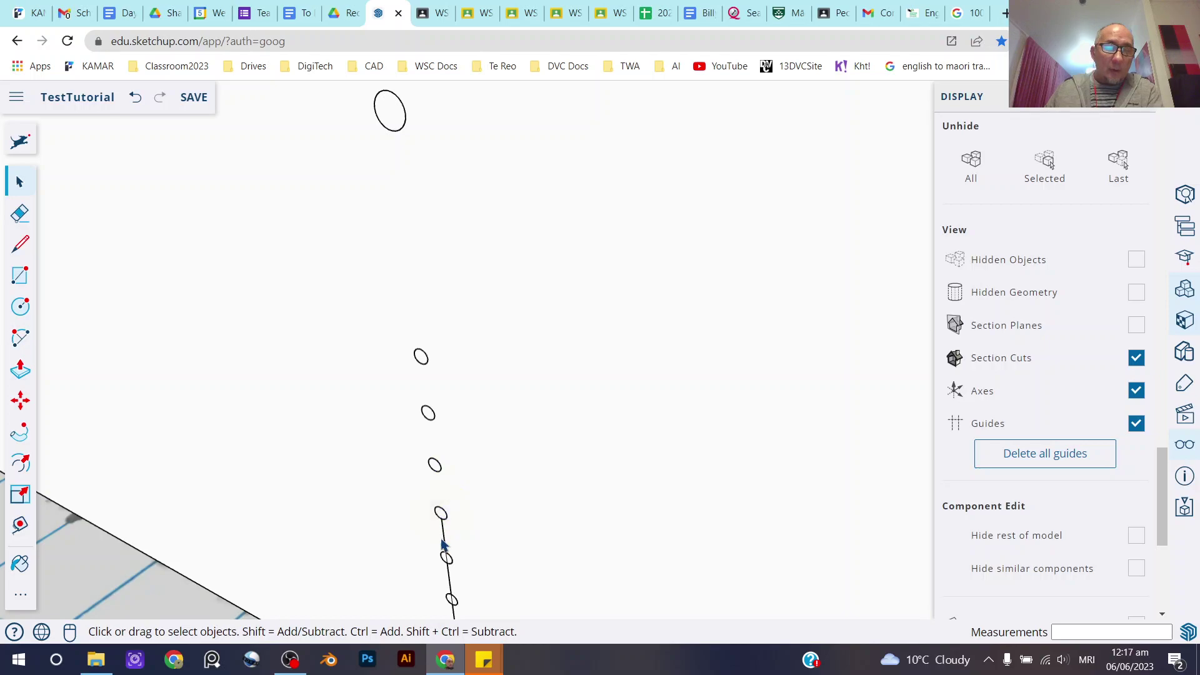
{"action": "left_click", "coordinate": [444, 536]}
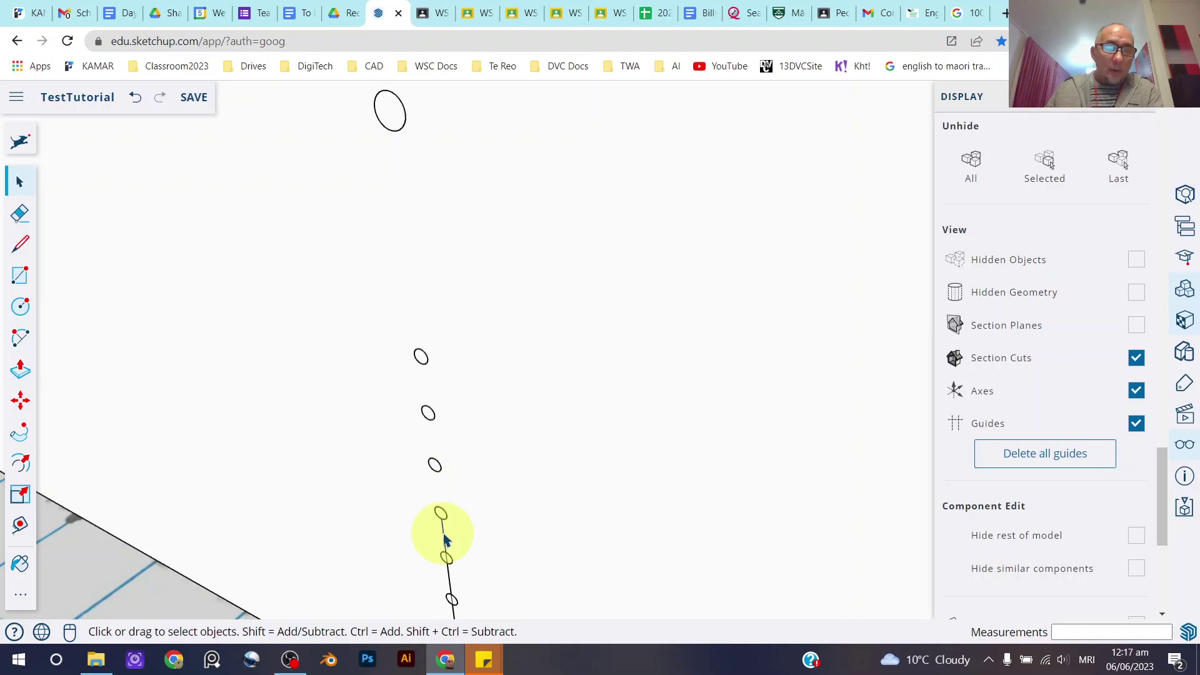
{"action": "scroll", "coordinate": [435, 372], "scroll_direction": "down", "scroll_amount": 3}
{"action": "scroll", "coordinate": [437, 540], "scroll_direction": "up", "scroll_amount": 3}
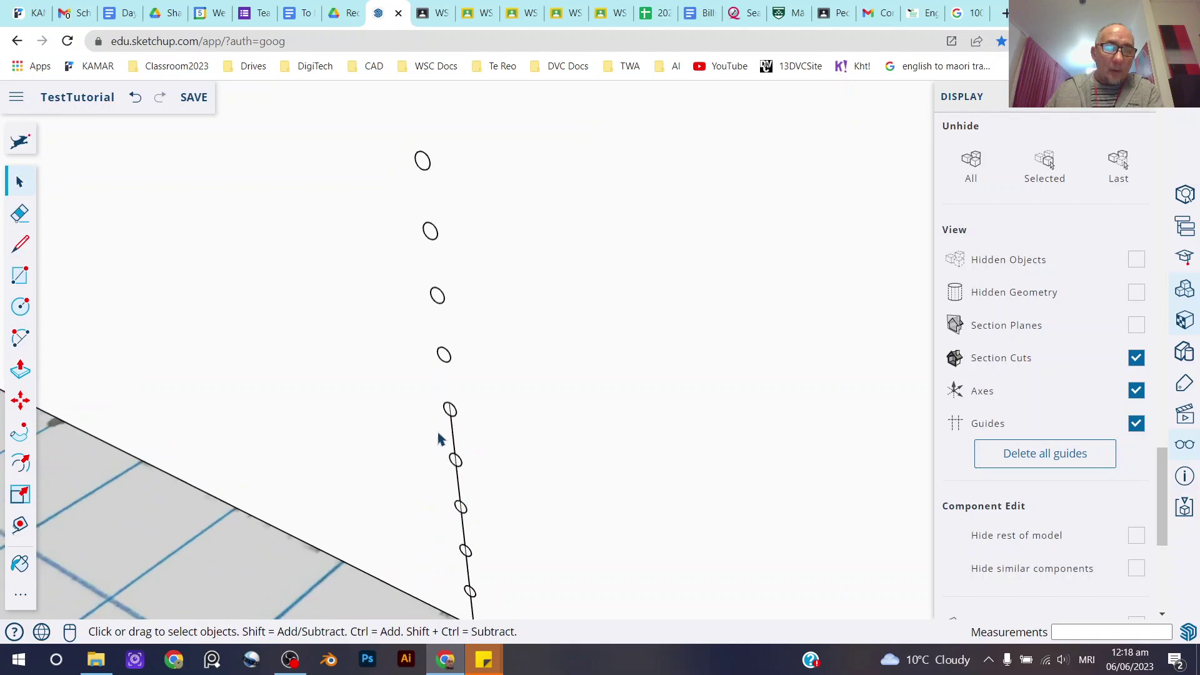
Delete the pieces of the vertical line from inside the fifth small circle down to the eighth.
{"action": "left_click", "coordinate": [450, 410]}
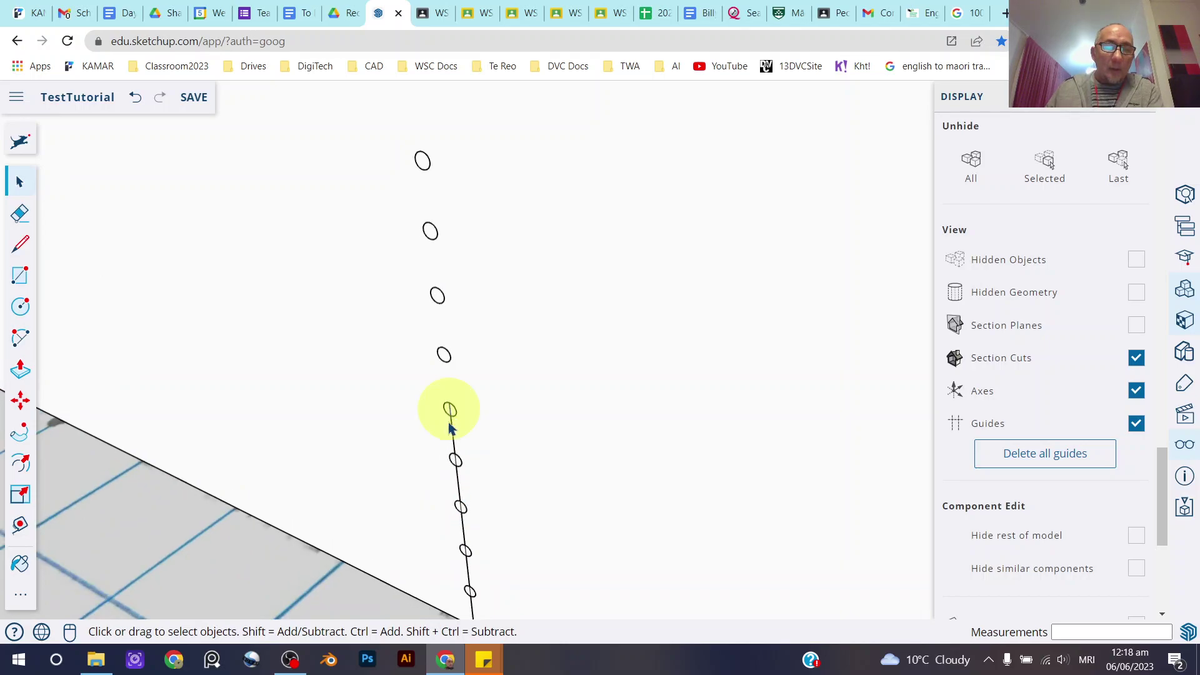
{"action": "left_click", "coordinate": [454, 430]}
{"action": "left_click", "coordinate": [453, 432]}
{"action": "key", "text": "Delete"}
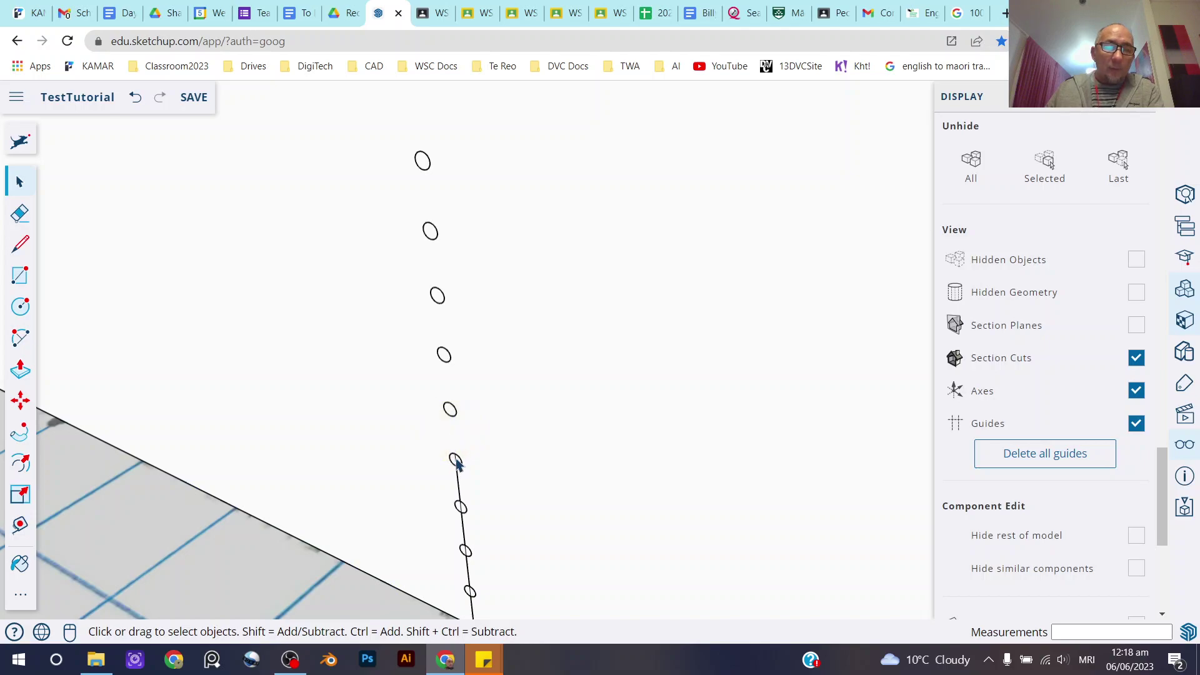
{"action": "left_click", "coordinate": [456, 462]}
{"action": "left_click", "coordinate": [458, 485]}
{"action": "left_click", "coordinate": [461, 509]}
{"action": "left_click", "coordinate": [463, 526]}
{"action": "key", "text": "ctrl+z"}
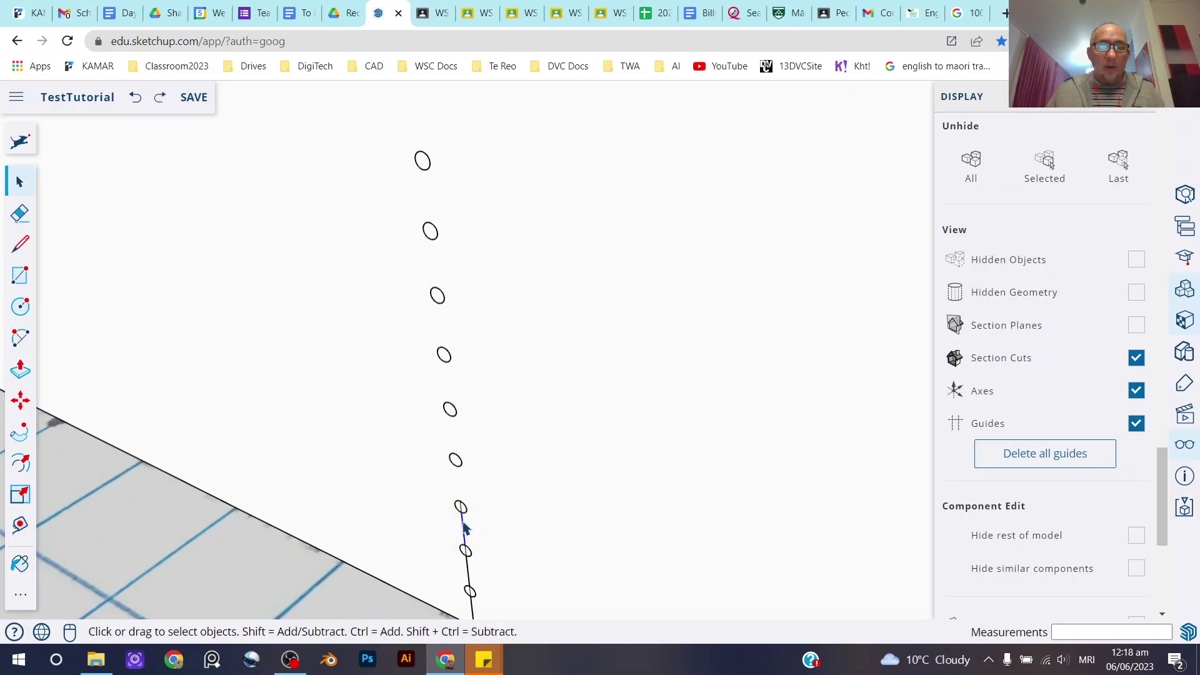
{"action": "key", "text": "Delete"}
{"action": "left_click", "coordinate": [461, 507]}
{"action": "key", "text": "Delete"}
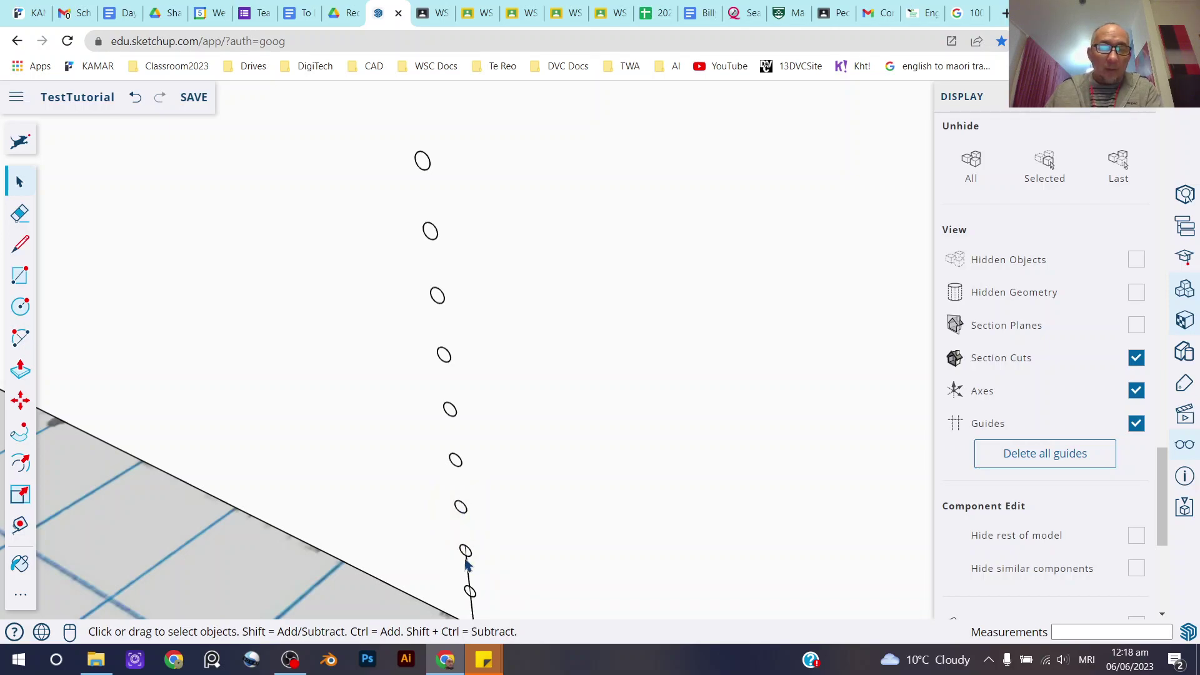
Delete the remaining pieces of the vertical line inside, between and below the two lowest small circles.
{"action": "left_click", "coordinate": [466, 552]}
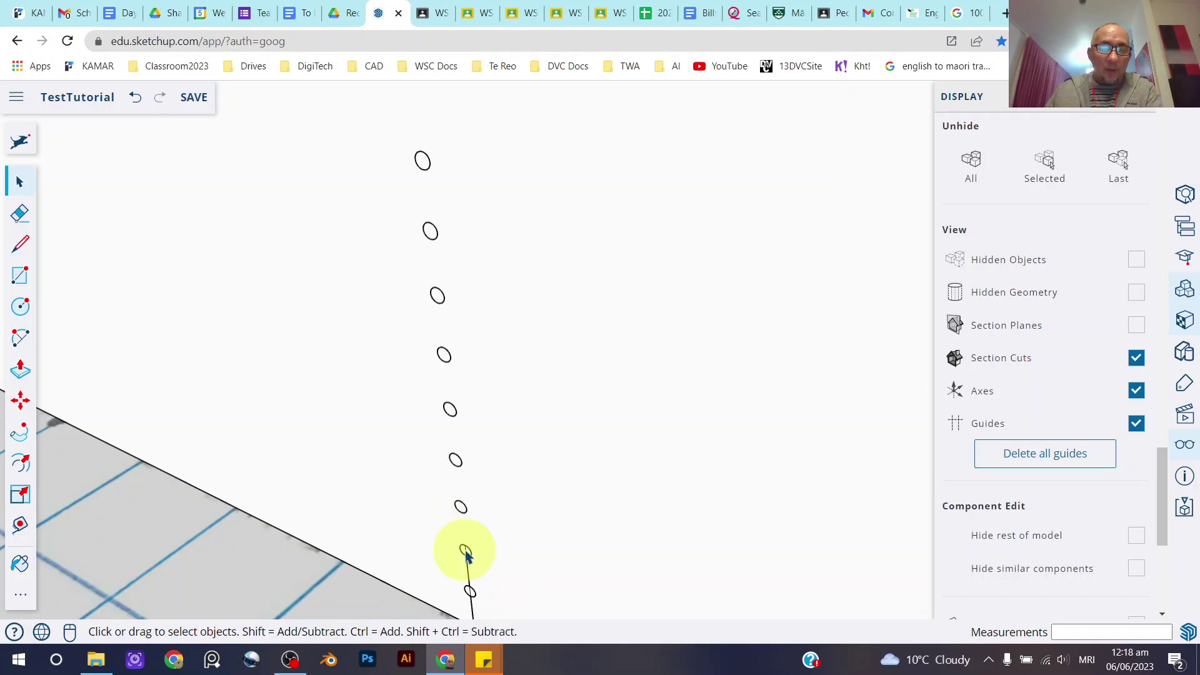
{"action": "left_click", "coordinate": [469, 570]}
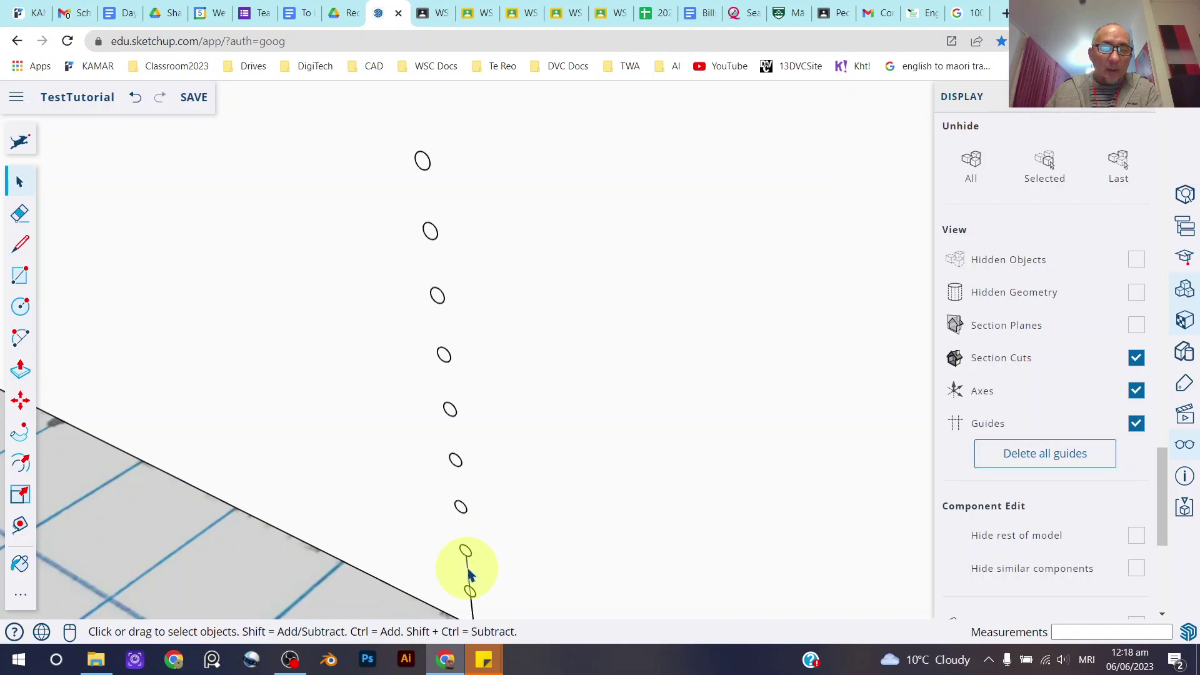
{"action": "key", "text": "Delete"}
{"action": "left_click", "coordinate": [470, 591]}
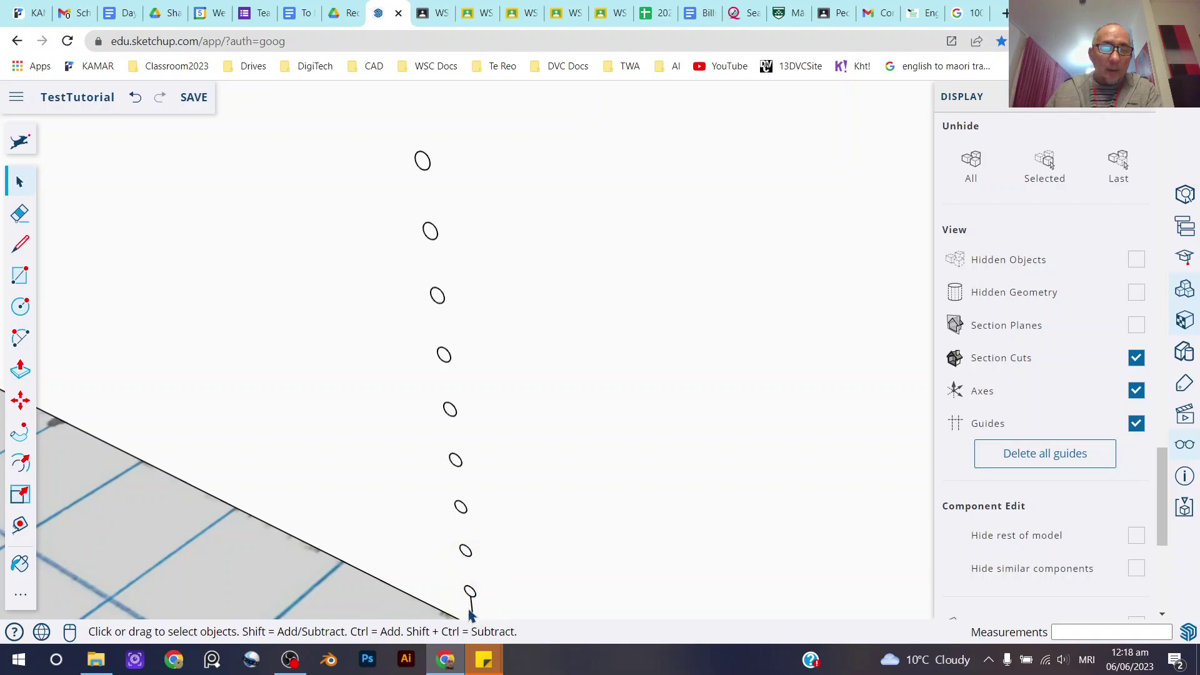
{"action": "left_click", "coordinate": [472, 608]}
{"action": "scroll", "coordinate": [463, 388], "scroll_direction": "down", "scroll_amount": 3}
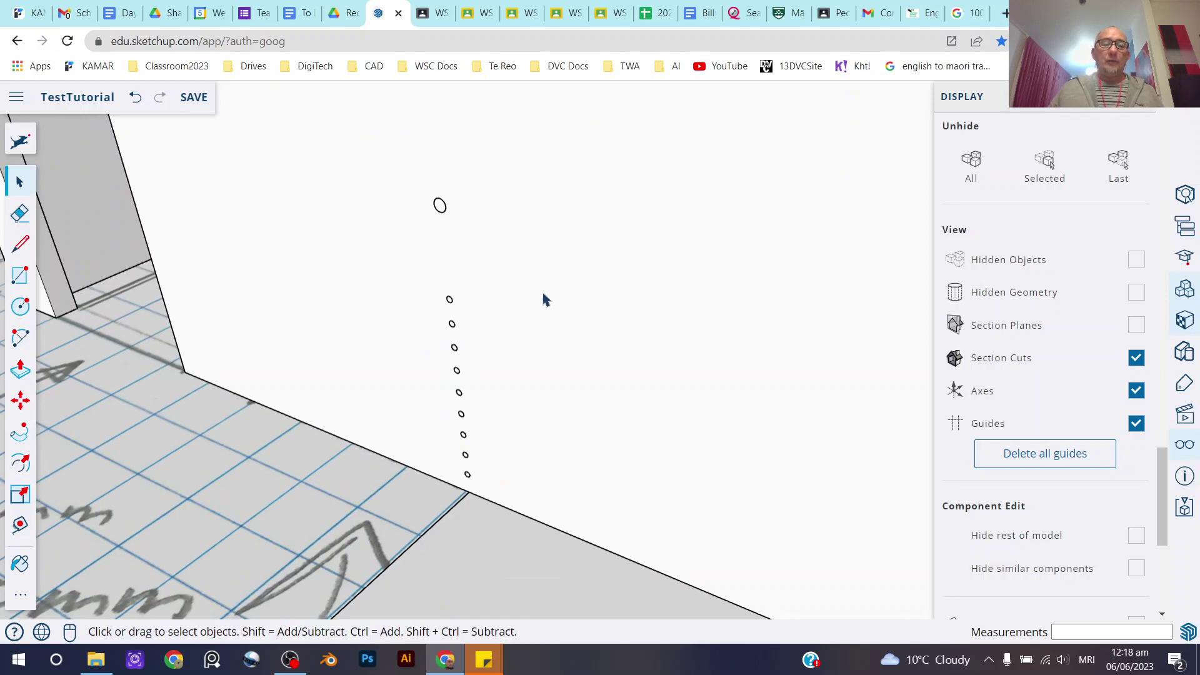
Draw a narrow upright rectangle on the wall enclosing all the circles, ending at the wall's base.
{"action": "left_click", "coordinate": [20, 275]}
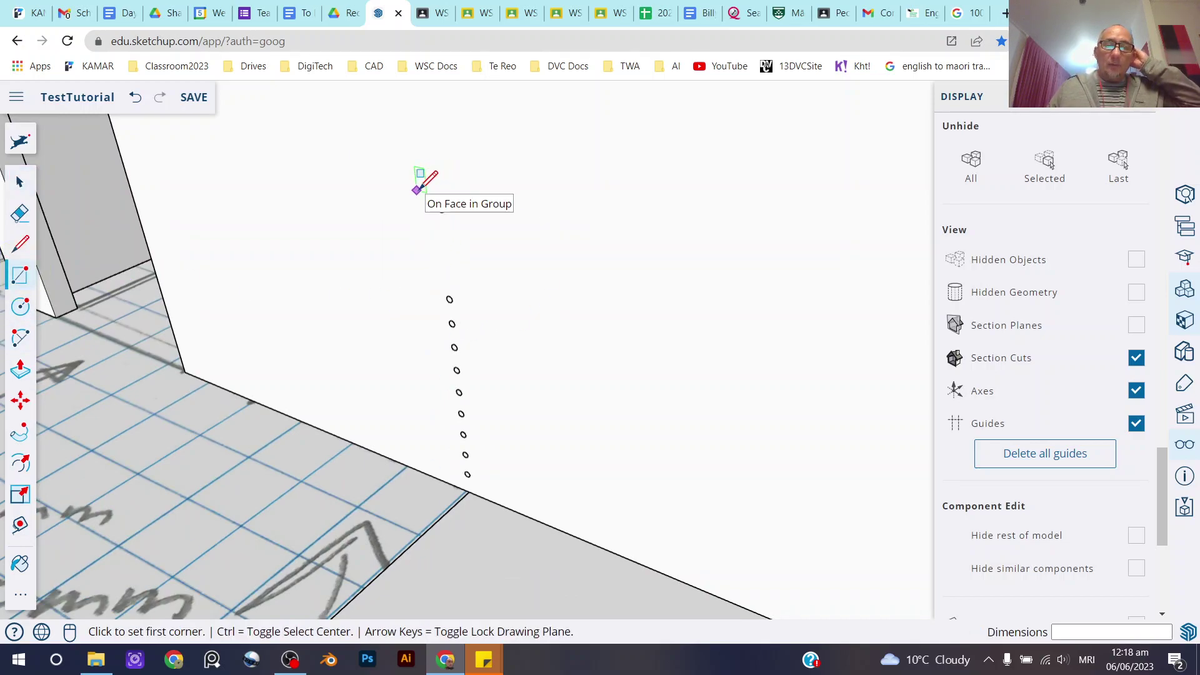
{"action": "left_click", "coordinate": [416, 190]}
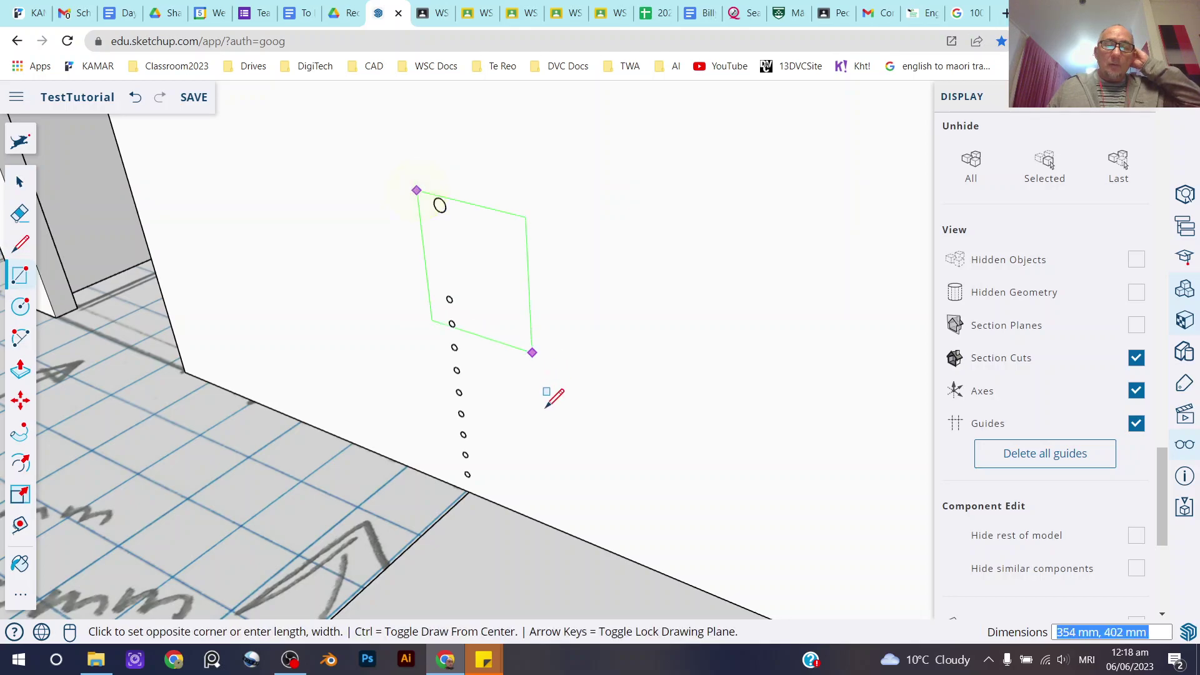
{"action": "left_click", "coordinate": [497, 502]}
{"action": "left_click", "coordinate": [21, 185]}
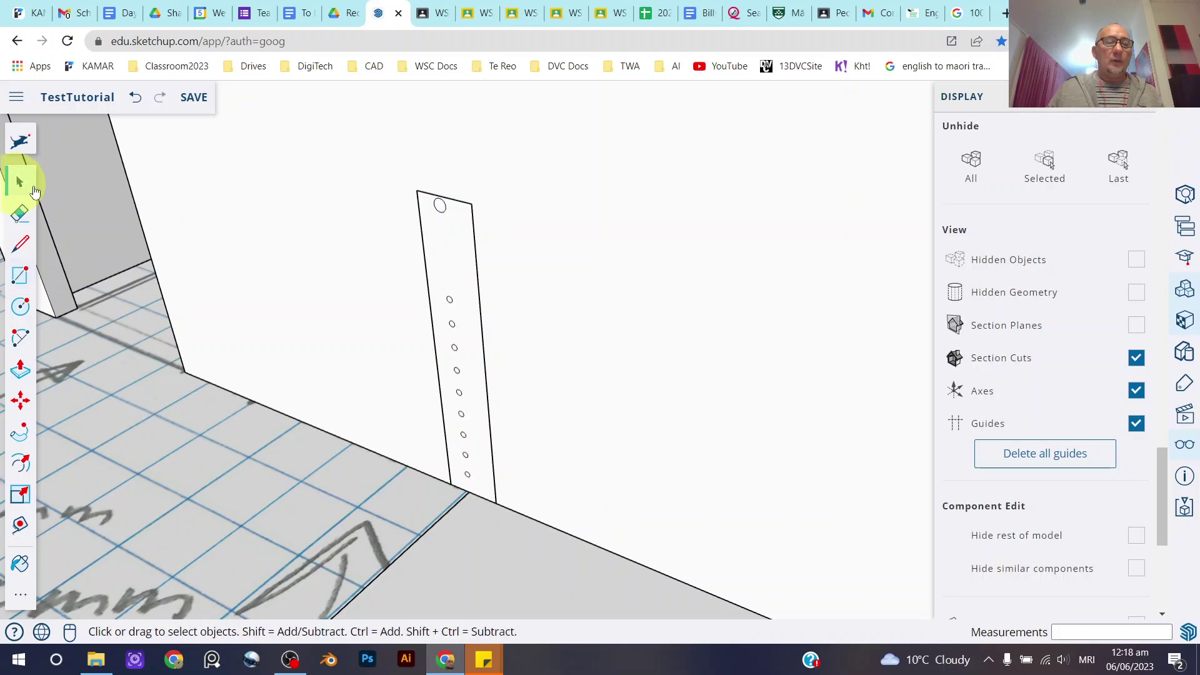
{"action": "left_click", "coordinate": [450, 246]}
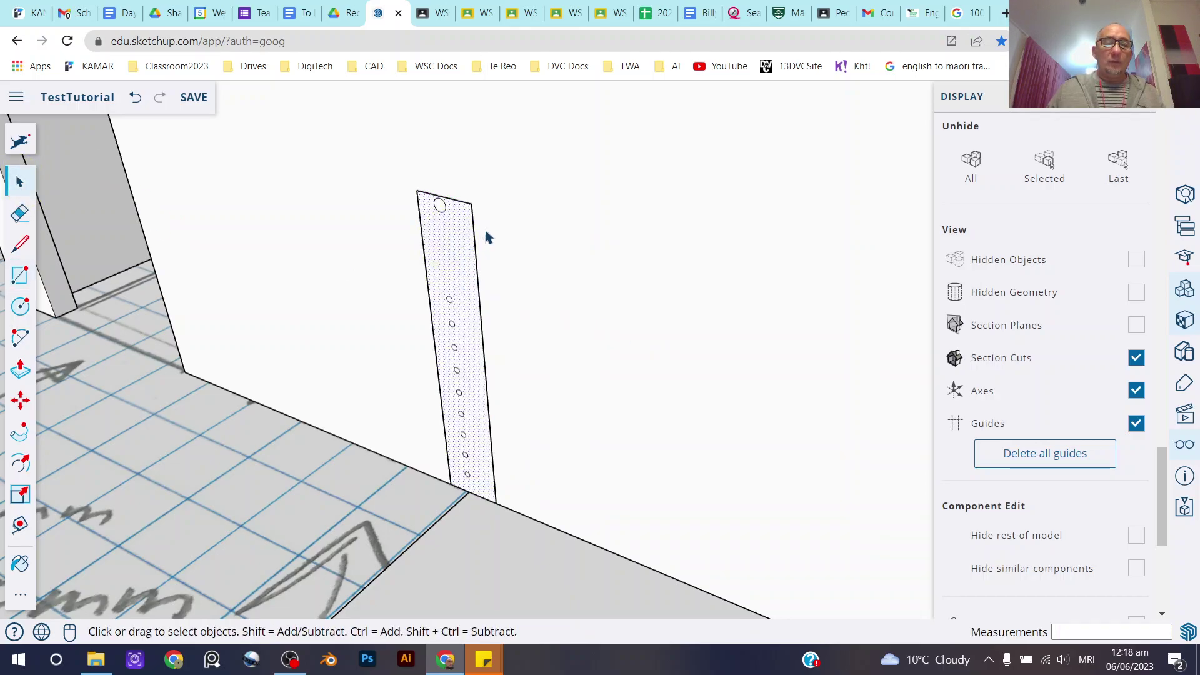
{"action": "scroll", "coordinate": [488, 236], "scroll_direction": "down", "scroll_amount": 5}
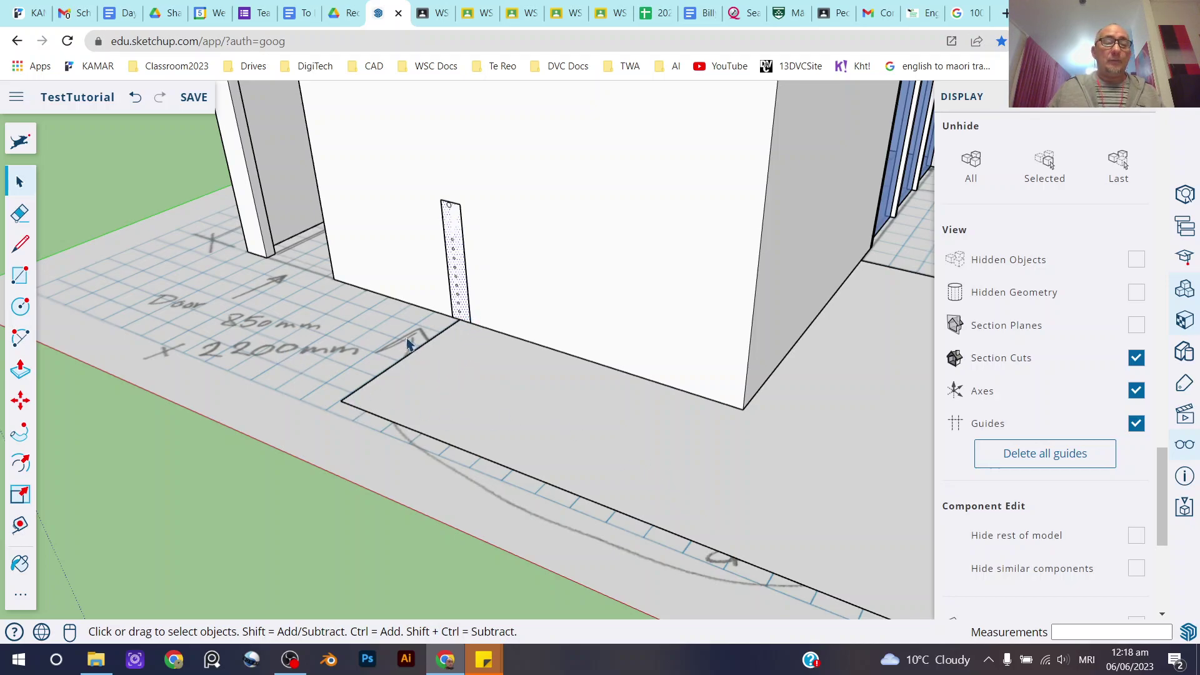
{"action": "left_click", "coordinate": [18, 433]}
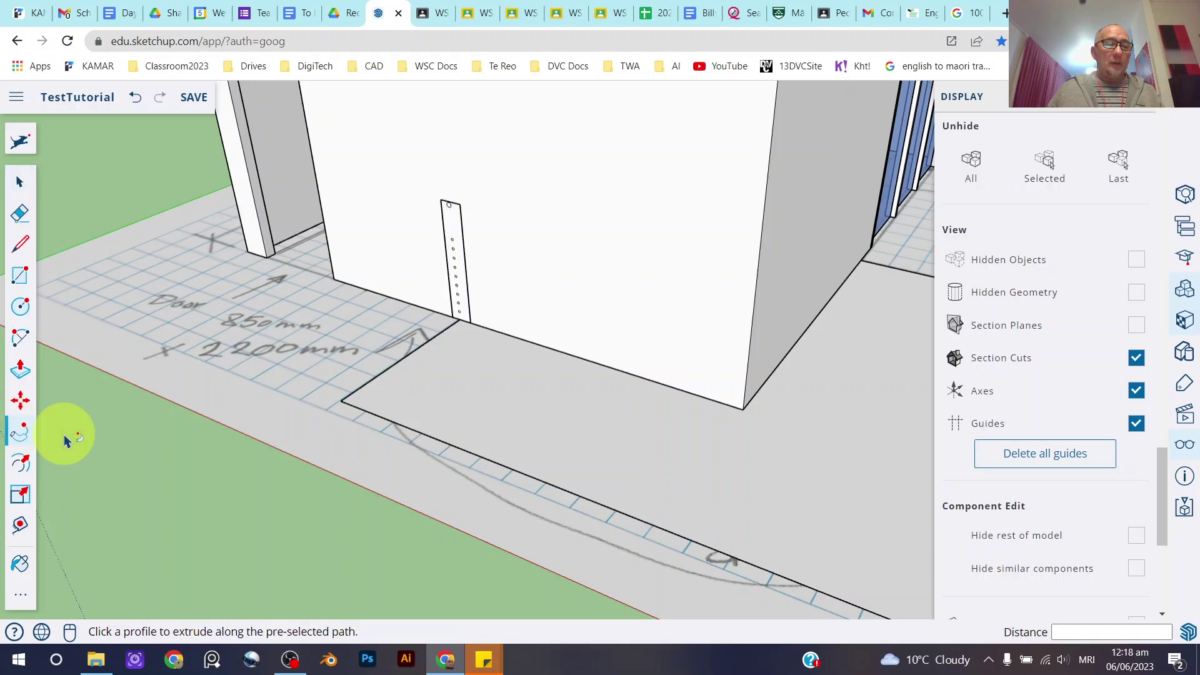
{"action": "left_click", "coordinate": [19, 431]}
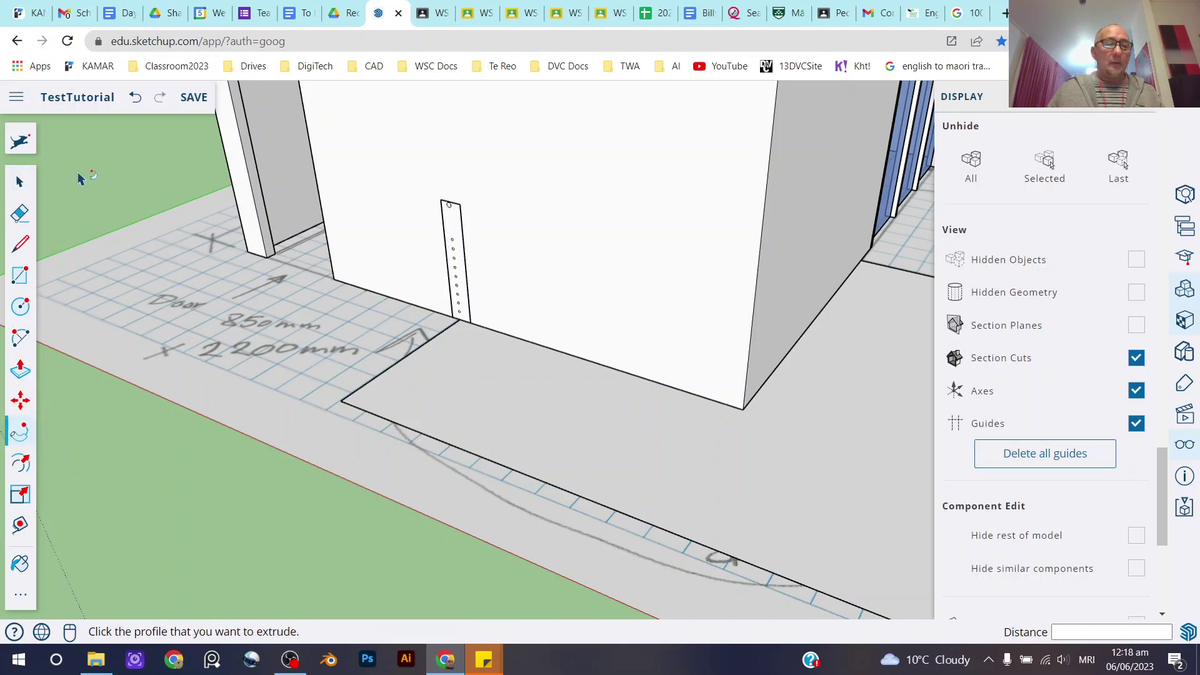
{"action": "left_click", "coordinate": [20, 182]}
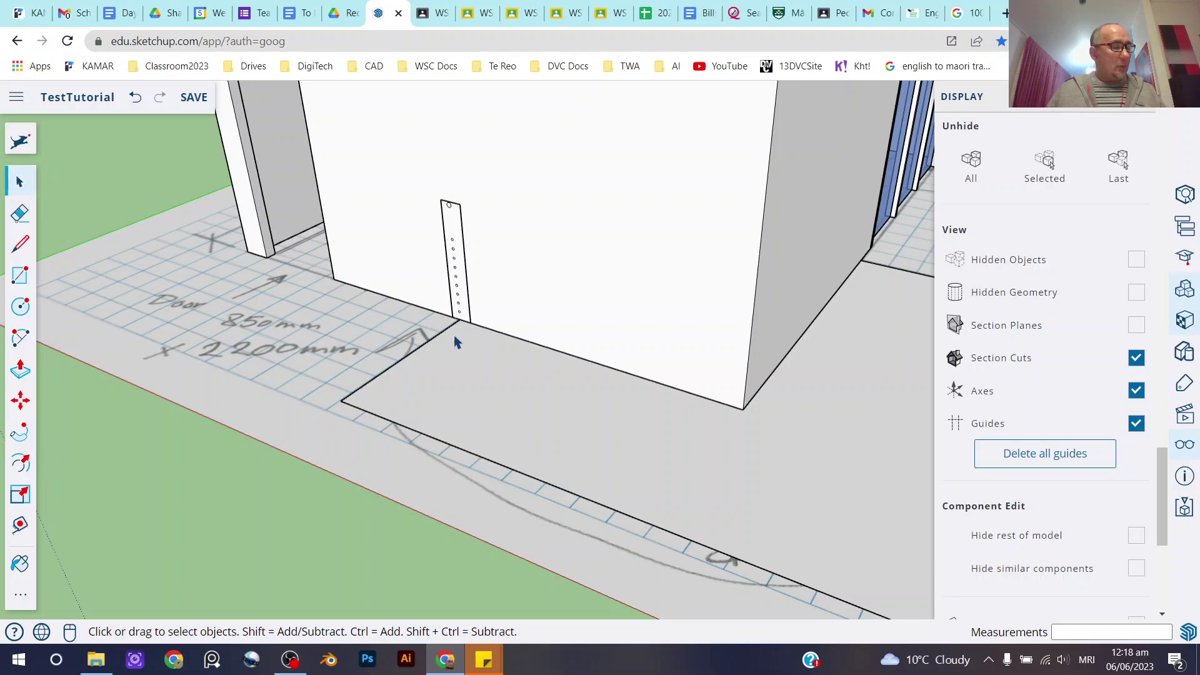
{"action": "left_click", "coordinate": [424, 346]}
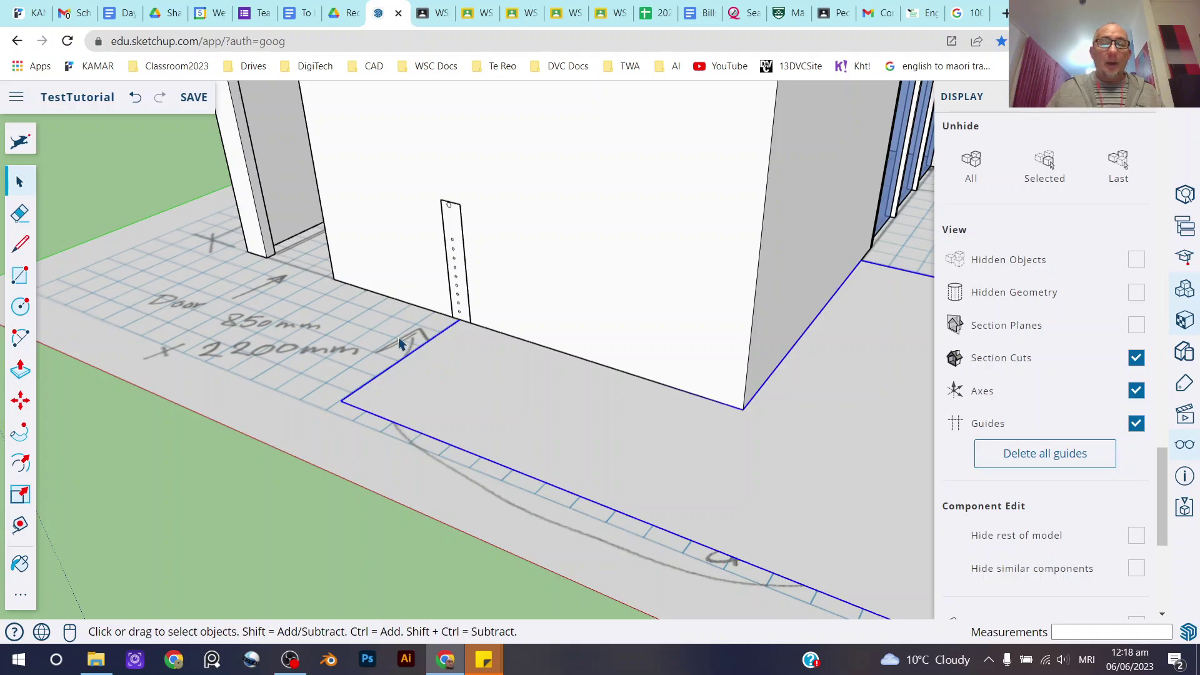
{"action": "scroll", "coordinate": [399, 342], "scroll_direction": "down", "scroll_amount": 3}
{"action": "scroll", "coordinate": [425, 346], "scroll_direction": "up", "scroll_amount": 3}
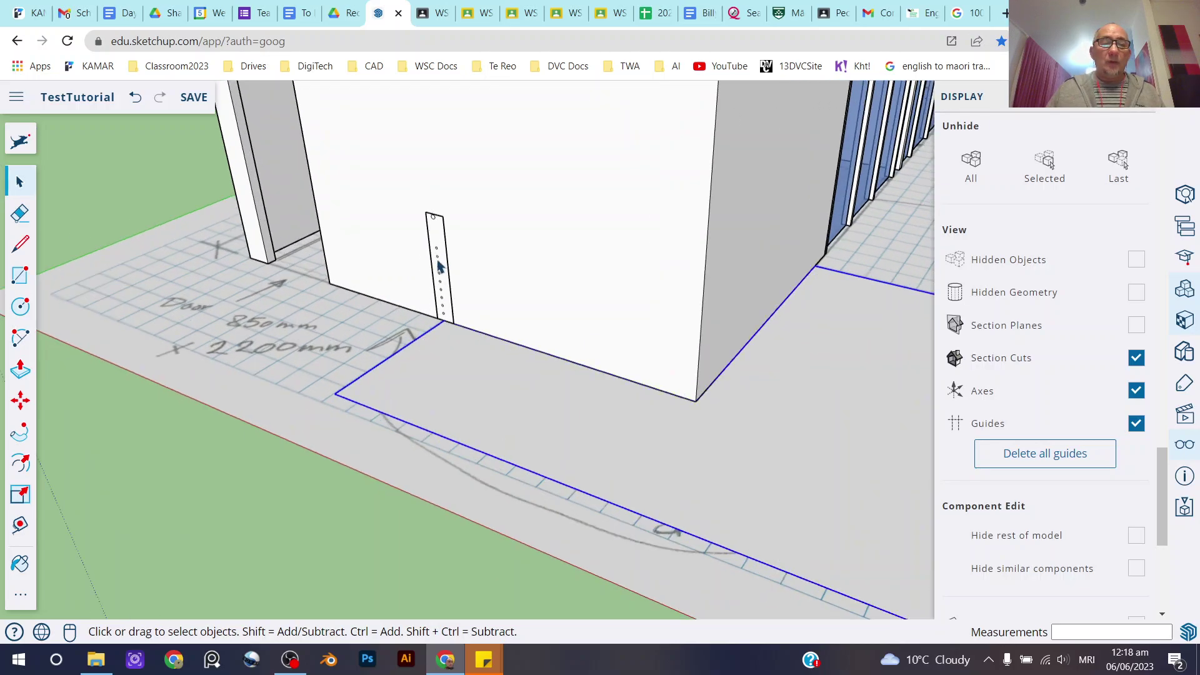
{"action": "left_click", "coordinate": [389, 363]}
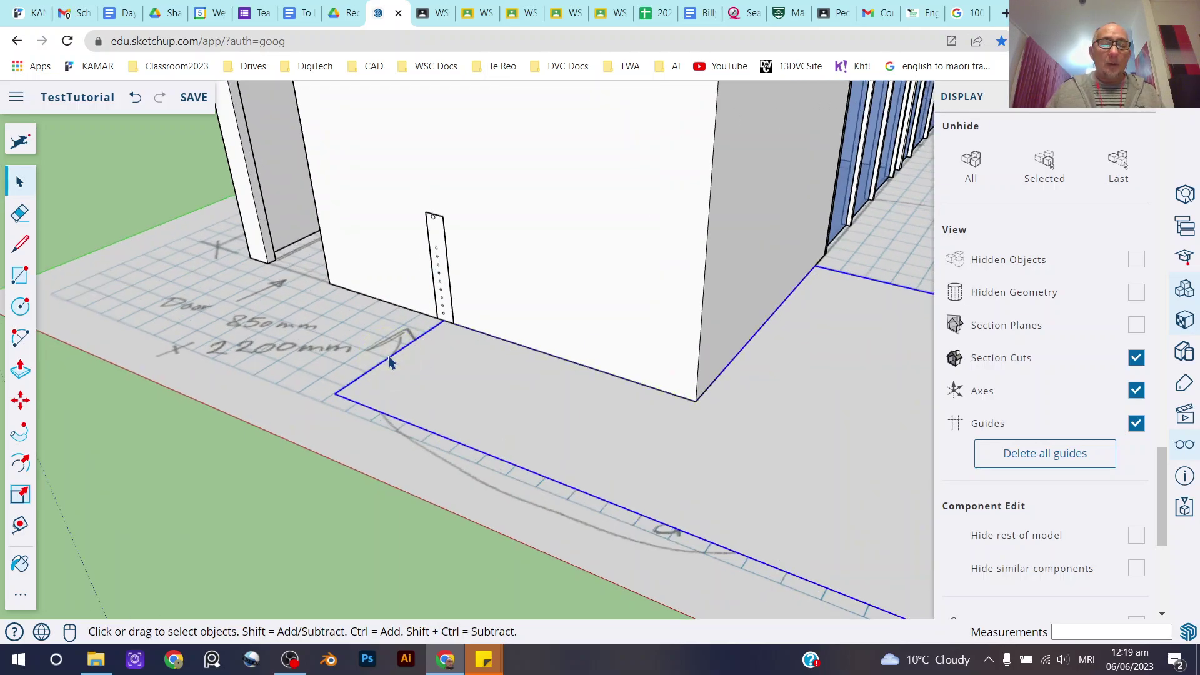
Trace the deck's four outer edges with connected lines, from the railing strip around to the side wall beside the glazing, and clear the selection.
{"action": "left_click", "coordinate": [20, 244]}
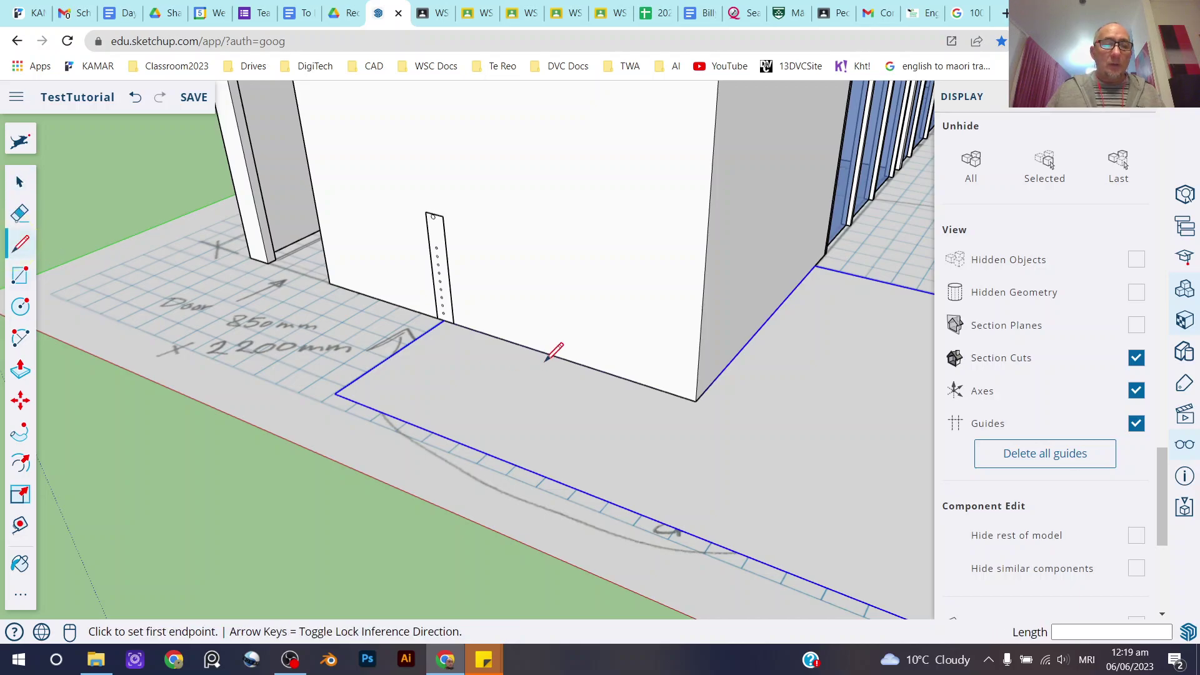
{"action": "left_click", "coordinate": [445, 319]}
{"action": "left_click", "coordinate": [335, 394]}
{"action": "scroll", "coordinate": [315, 382], "scroll_direction": "down", "scroll_amount": 3}
{"action": "scroll", "coordinate": [503, 421], "scroll_direction": "up", "scroll_amount": 3}
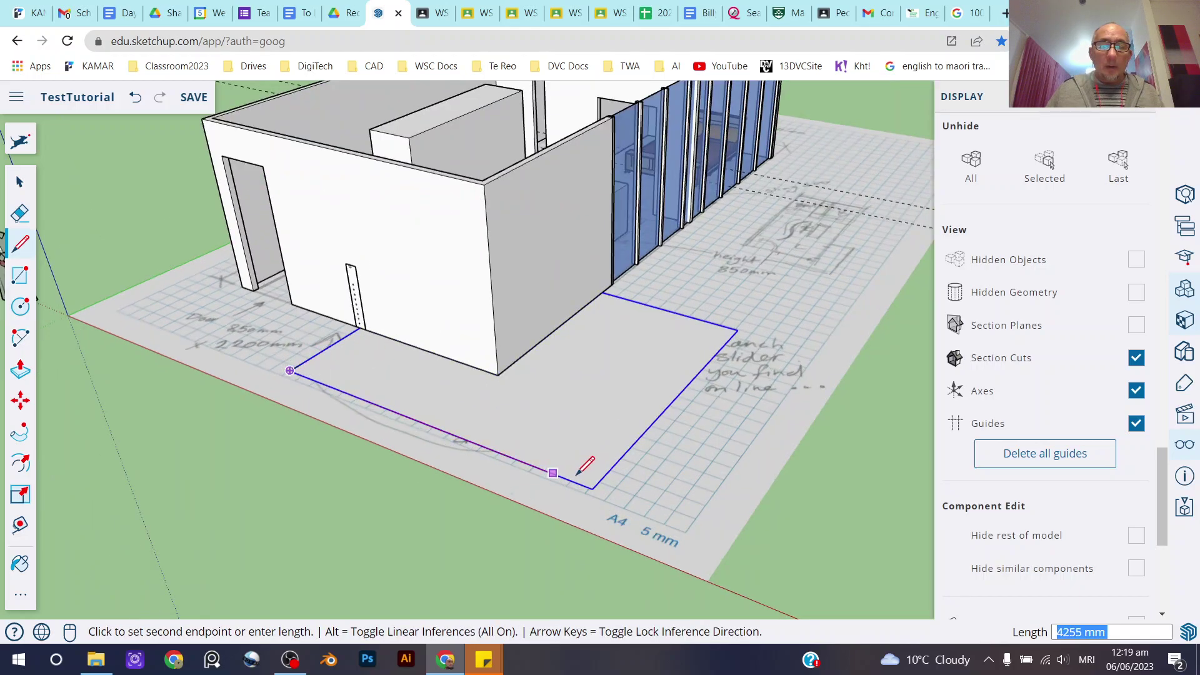
{"action": "scroll", "coordinate": [575, 475], "scroll_direction": "up", "scroll_amount": 3}
{"action": "left_click", "coordinate": [620, 500]}
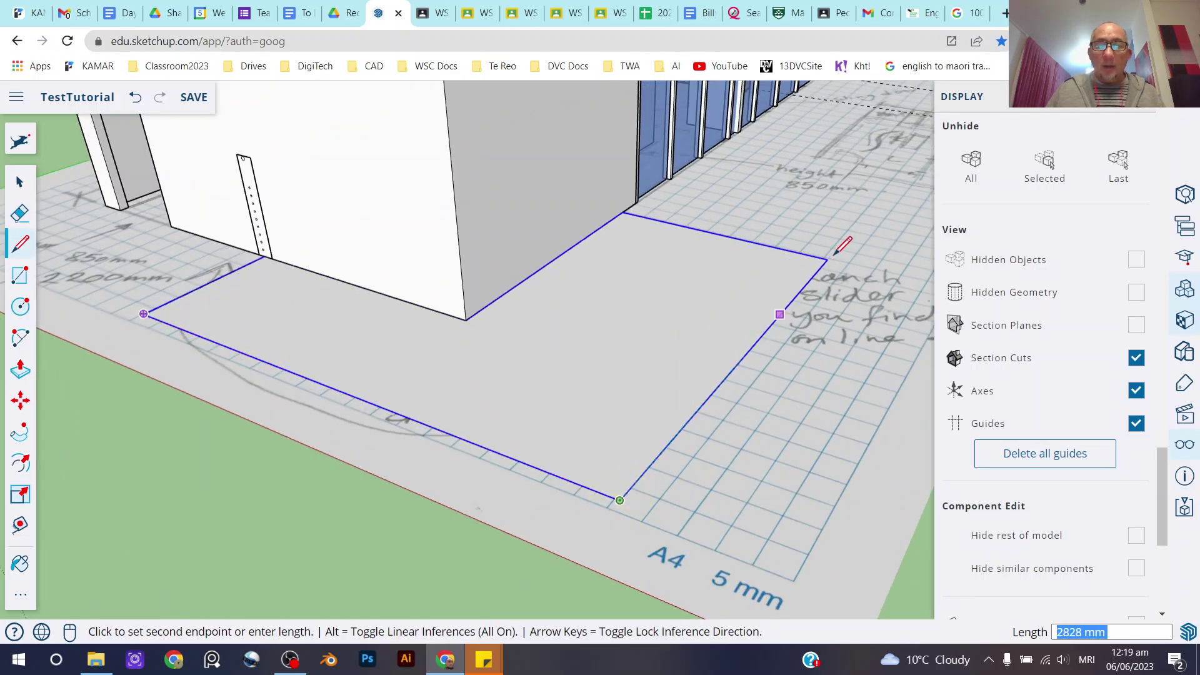
{"action": "left_click", "coordinate": [827, 259]}
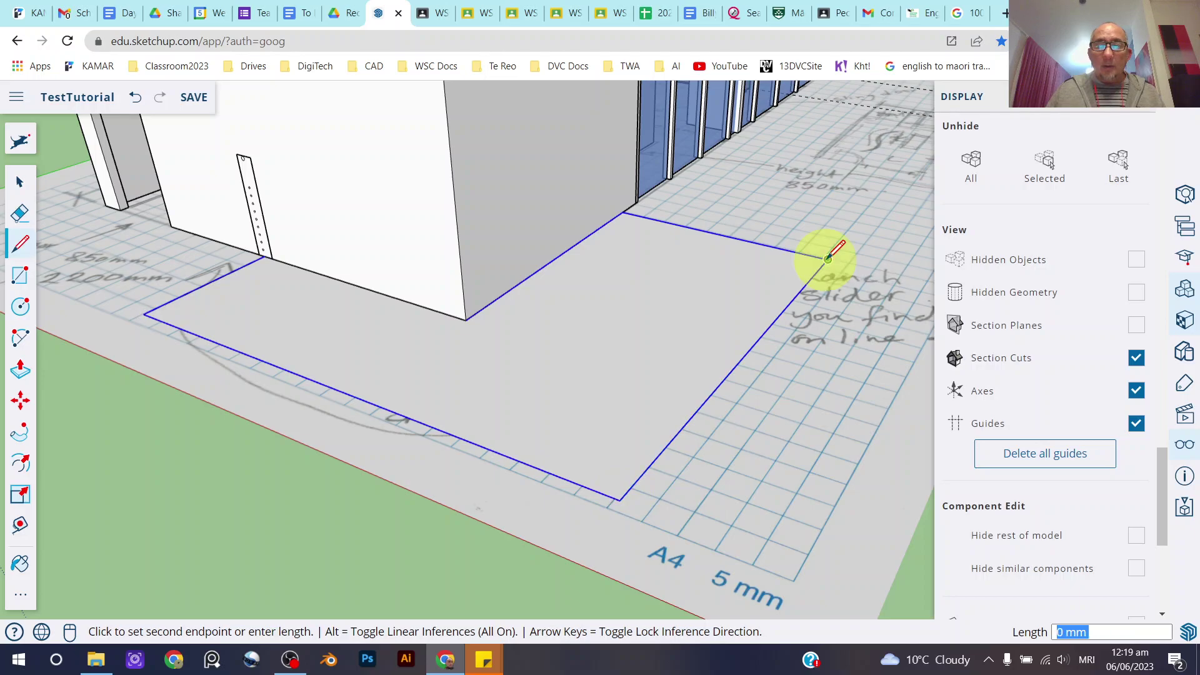
{"action": "left_click", "coordinate": [623, 212]}
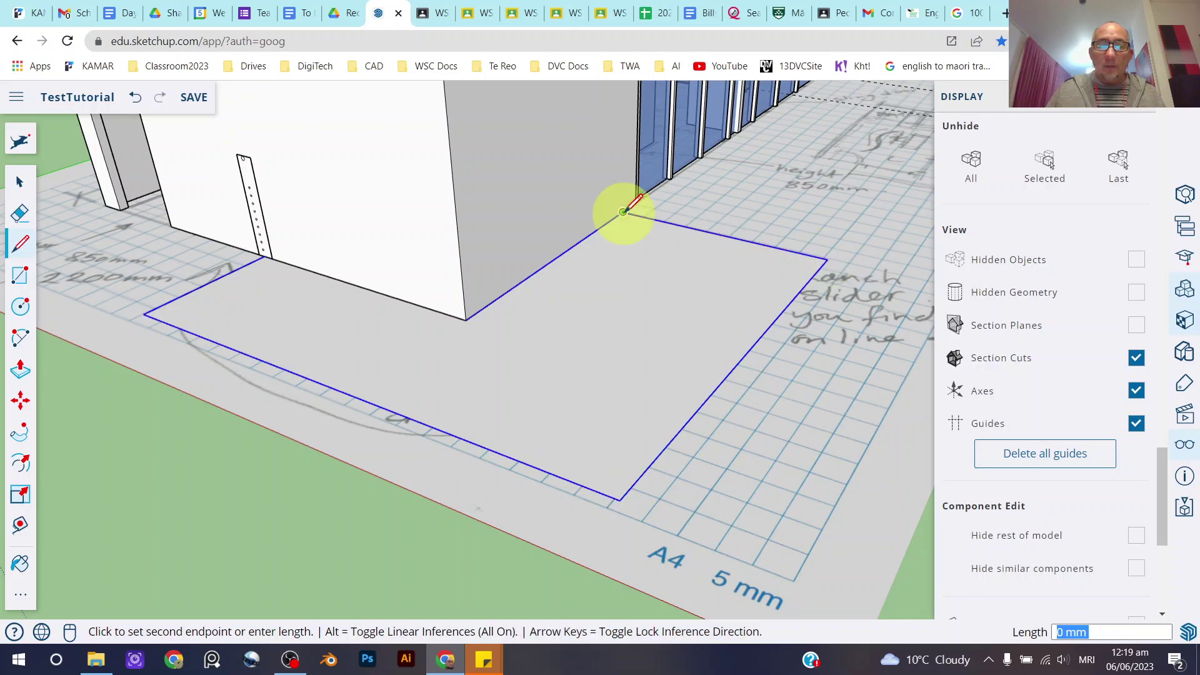
{"action": "left_click", "coordinate": [16, 183]}
{"action": "left_click", "coordinate": [220, 475]}
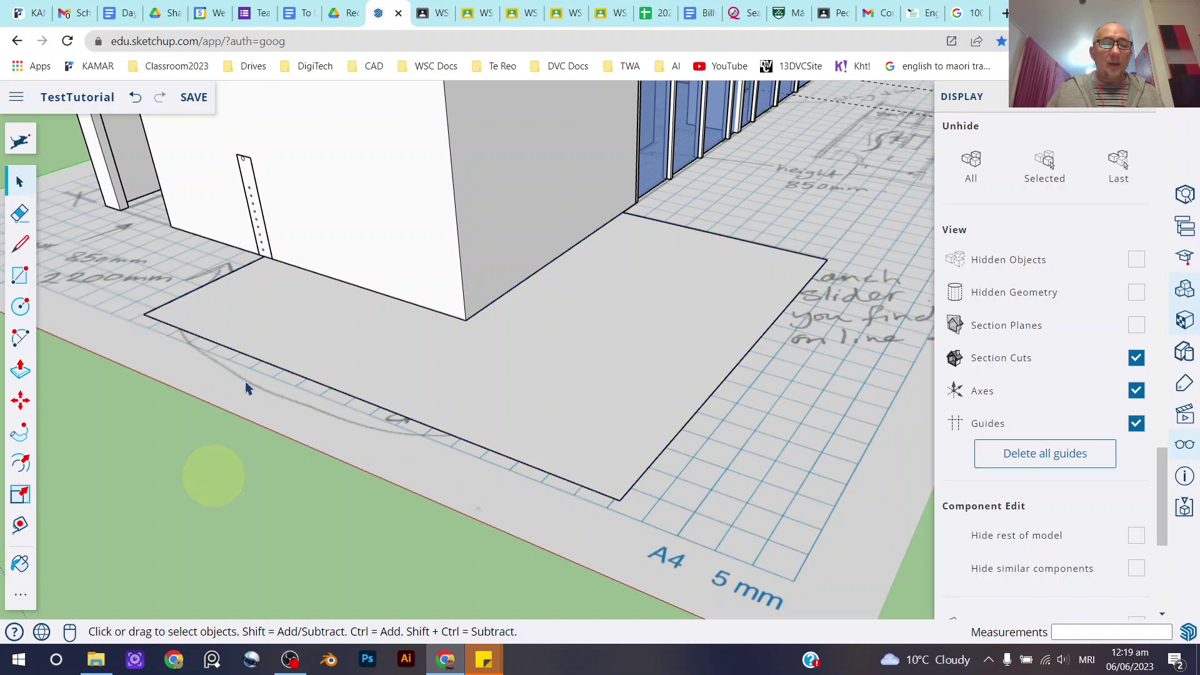
Select the four traced lines along the deck's outer edges.
{"action": "left_click", "coordinate": [261, 364]}
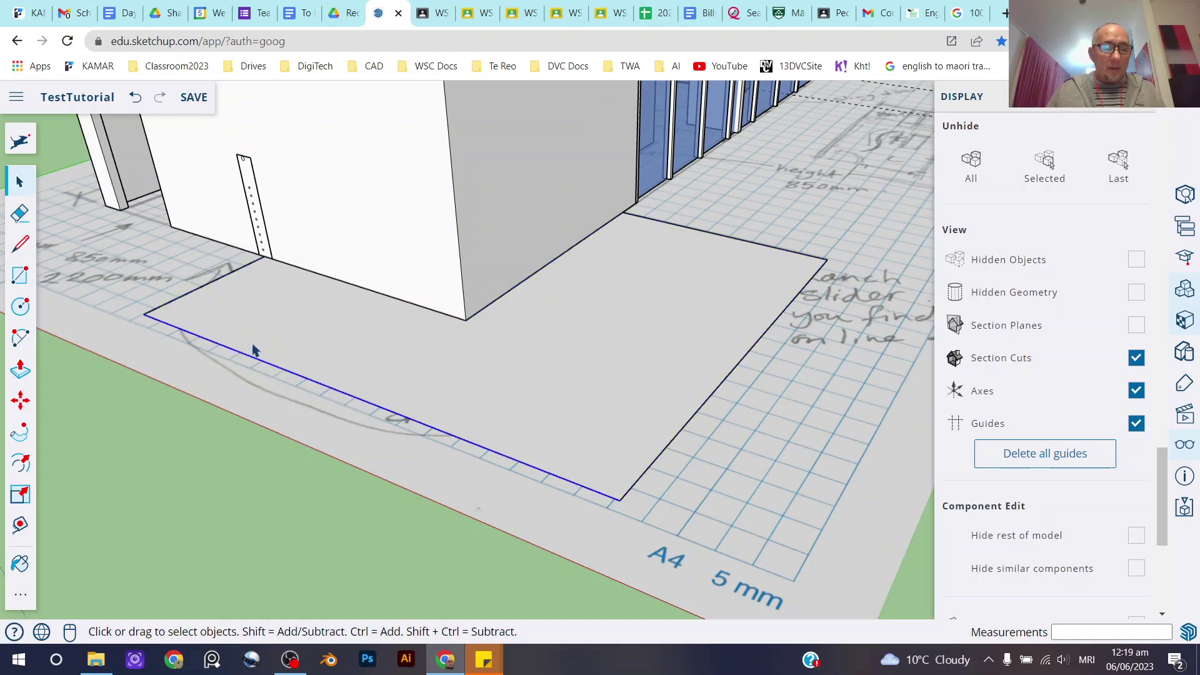
{"action": "left_click", "coordinate": [202, 287], "text": "shift"}
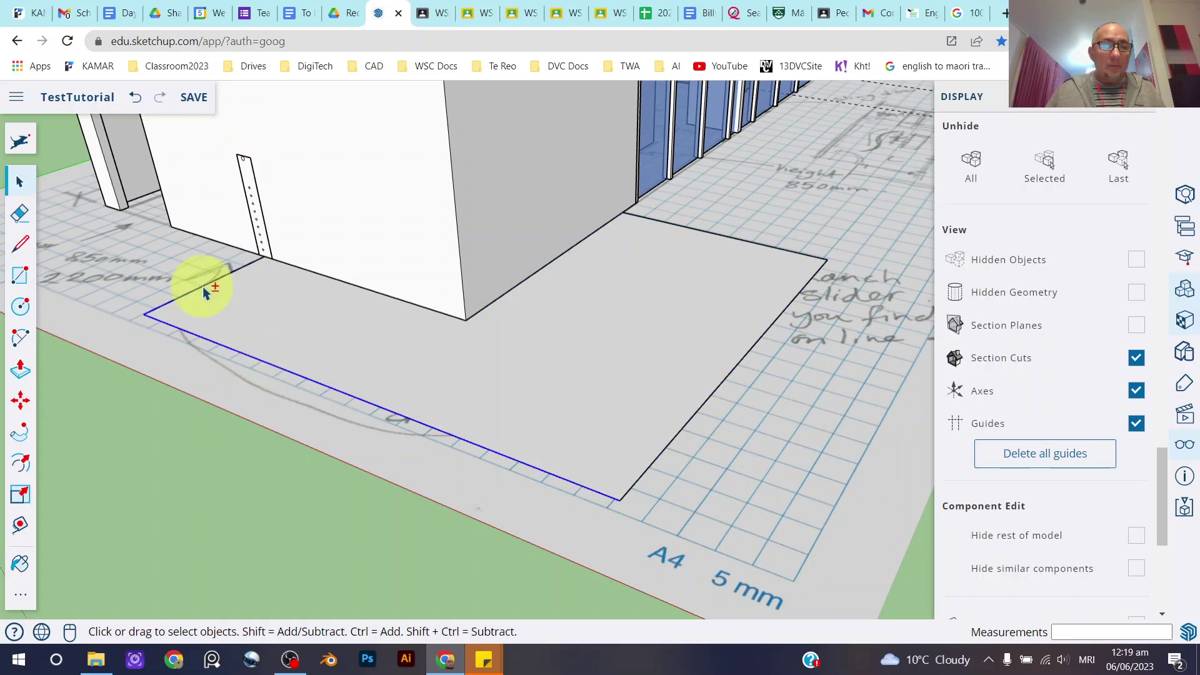
{"action": "left_click", "coordinate": [655, 464], "text": "shift"}
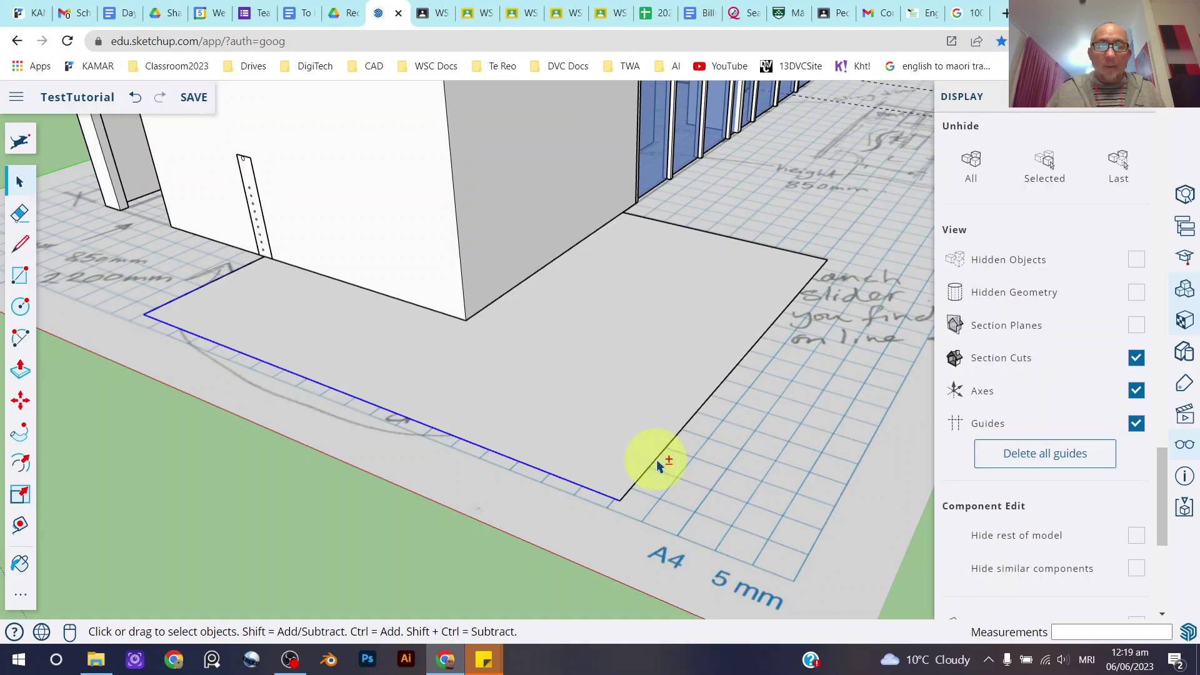
{"action": "left_click", "coordinate": [760, 247], "text": "shift"}
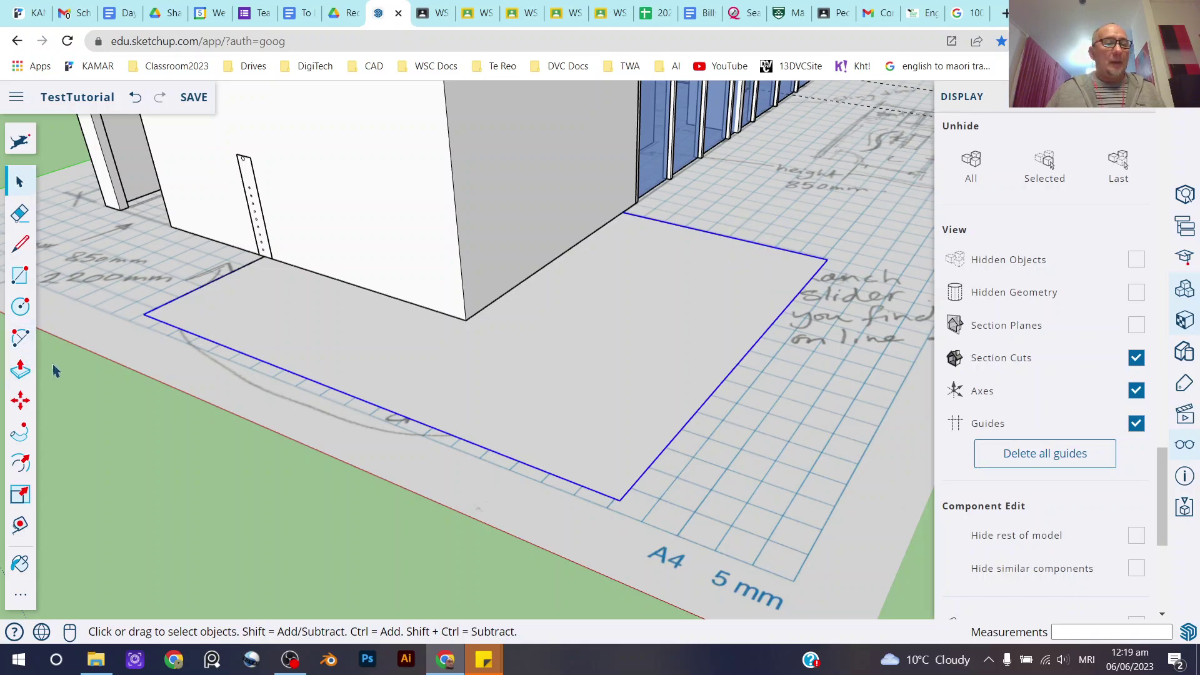
{"action": "left_click", "coordinate": [20, 400]}
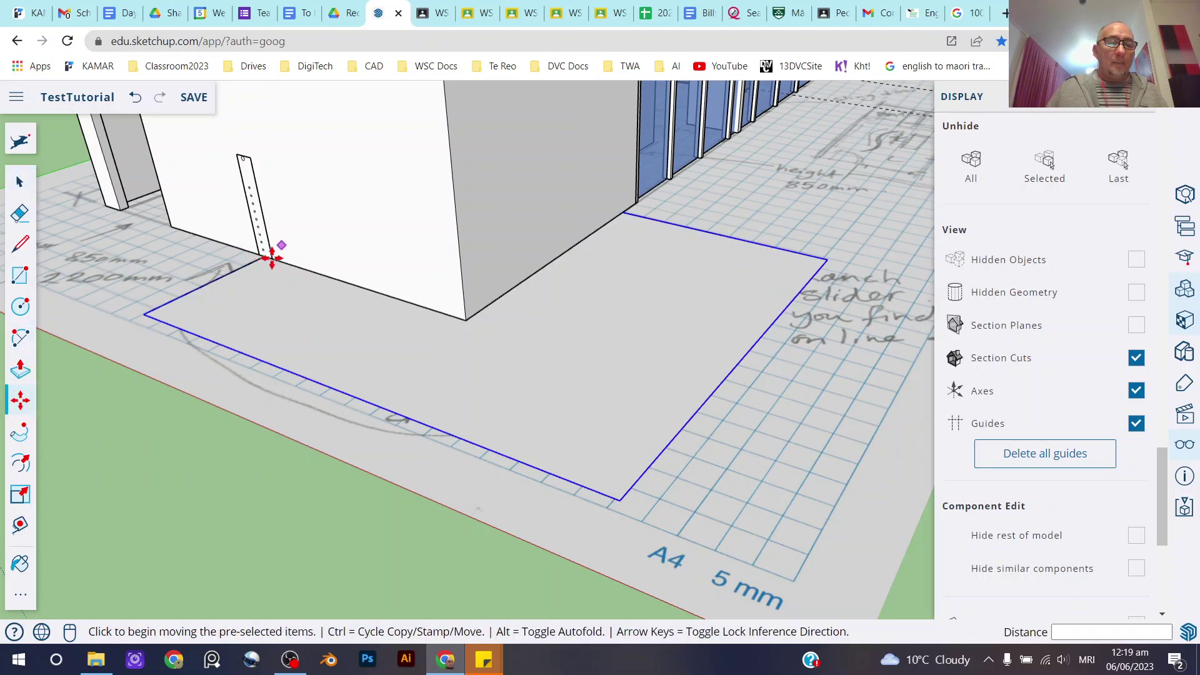
{"action": "left_click", "coordinate": [145, 316]}
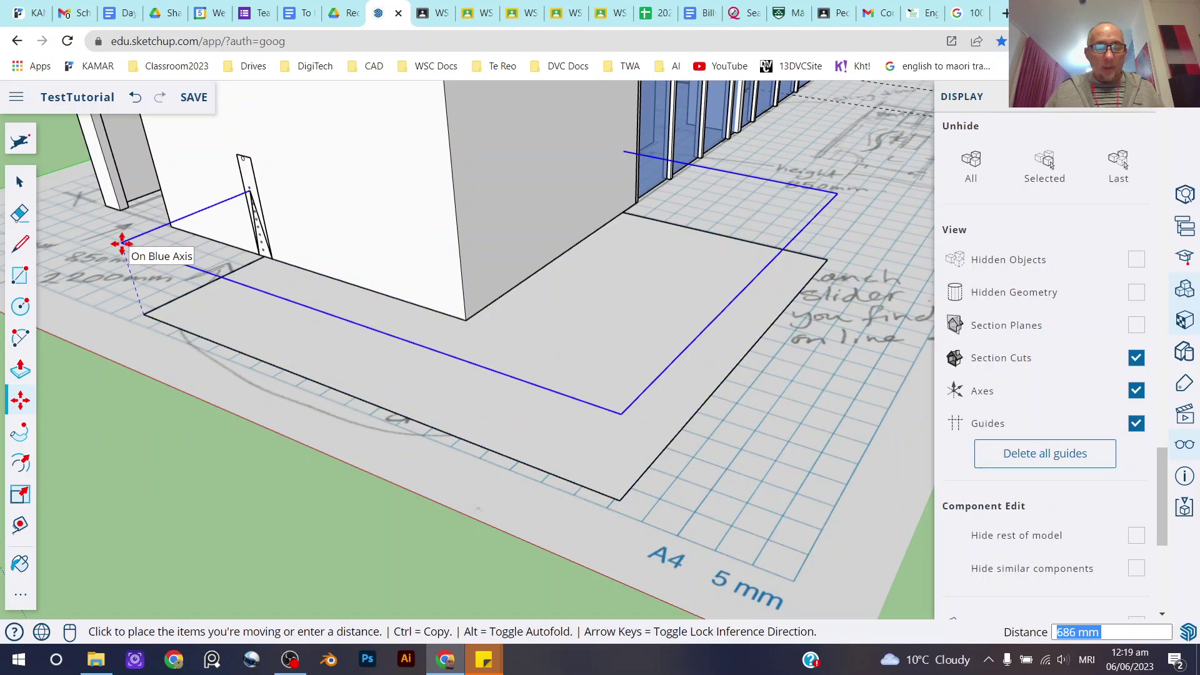
{"action": "key", "text": "c"}
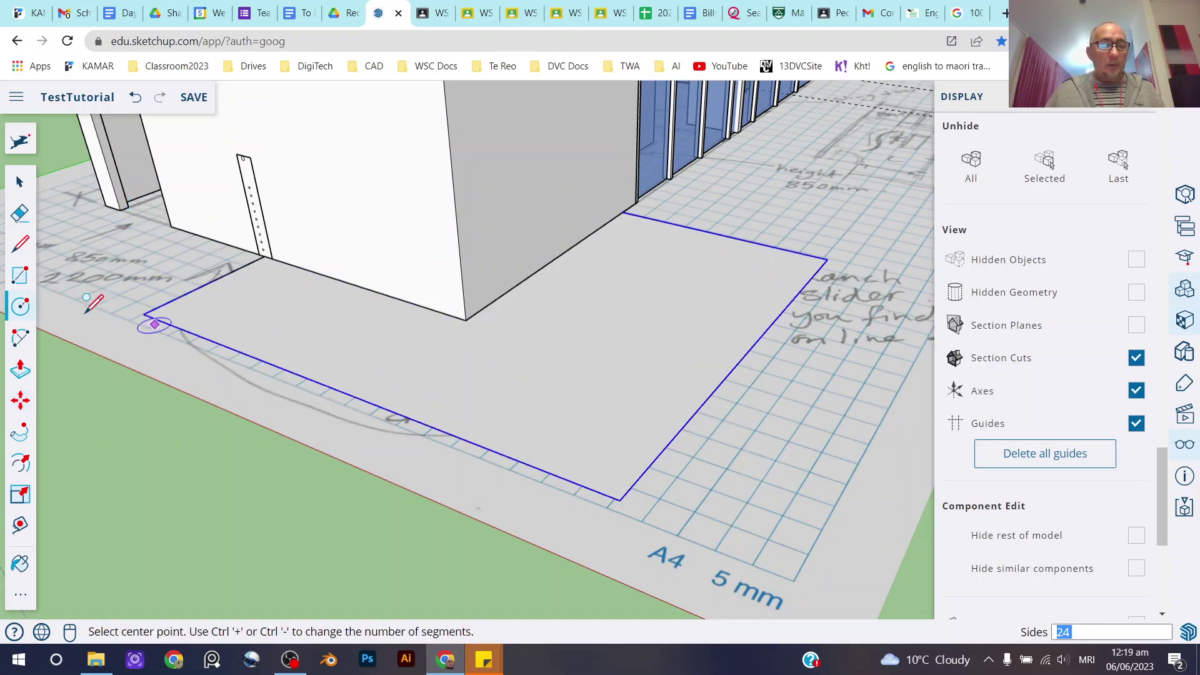
{"action": "left_click", "coordinate": [19, 190]}
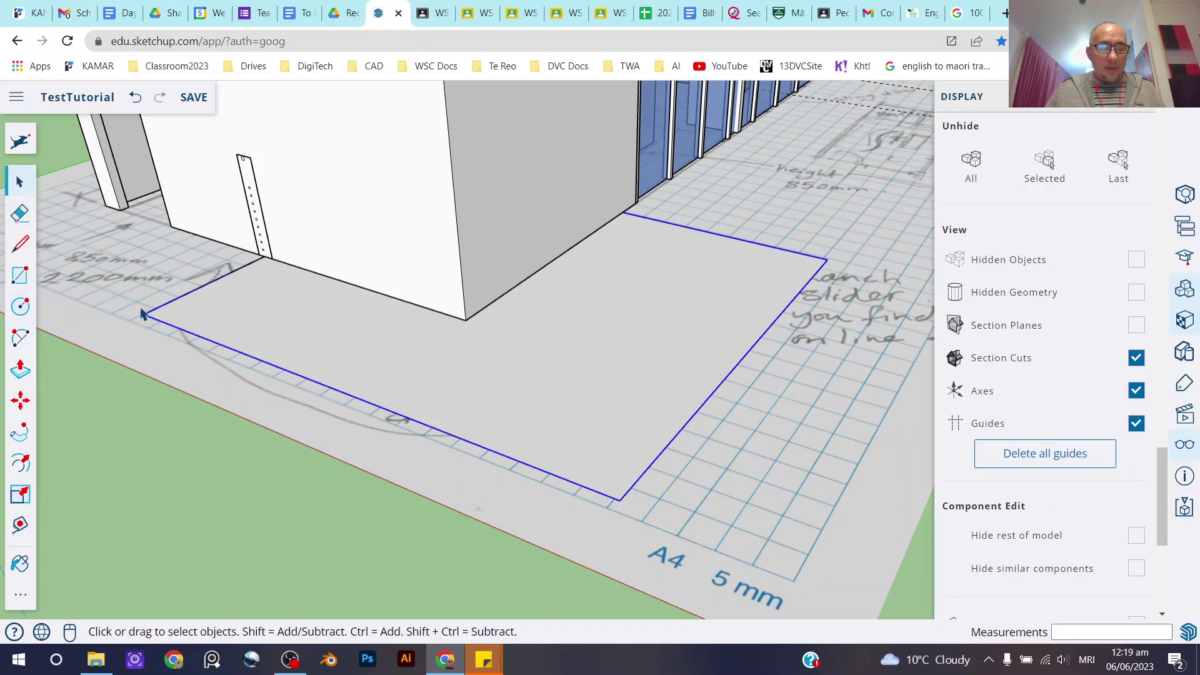
Copy the four selected deck-edge lines about 1314 mm upward, clear of the deck.
{"action": "key", "text": "m"}
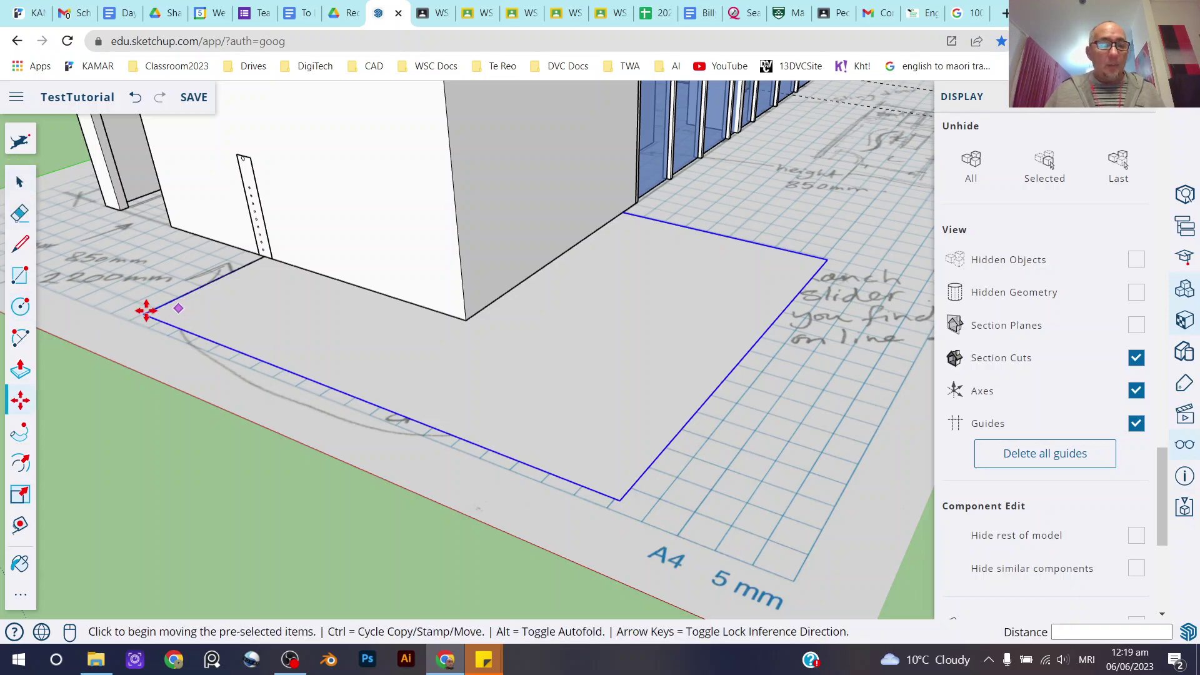
{"action": "left_click", "coordinate": [149, 311]}
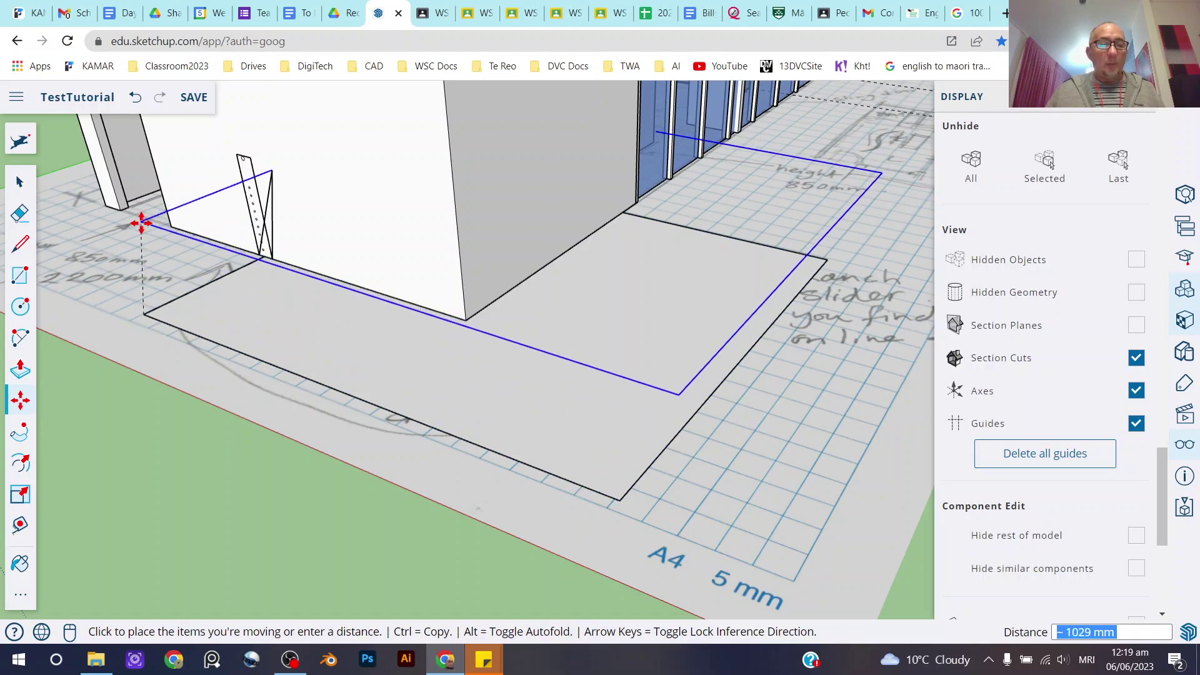
{"action": "key", "text": "ctrl"}
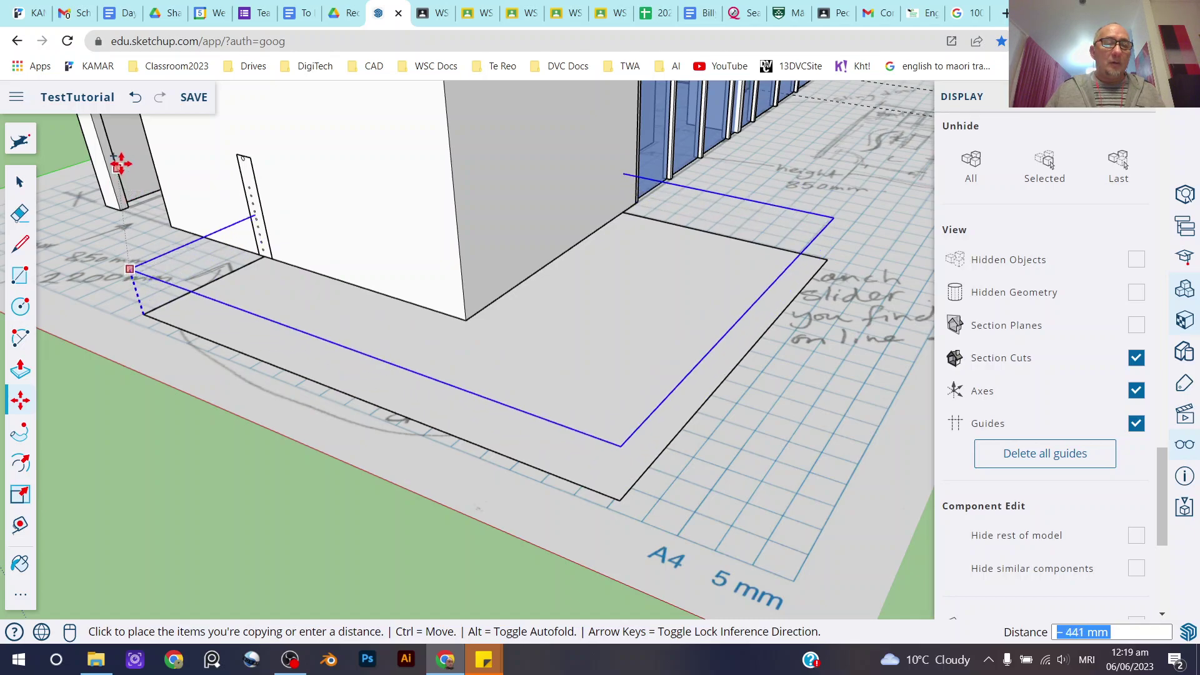
{"action": "scroll", "coordinate": [190, 167], "scroll_direction": "down", "scroll_amount": 5}
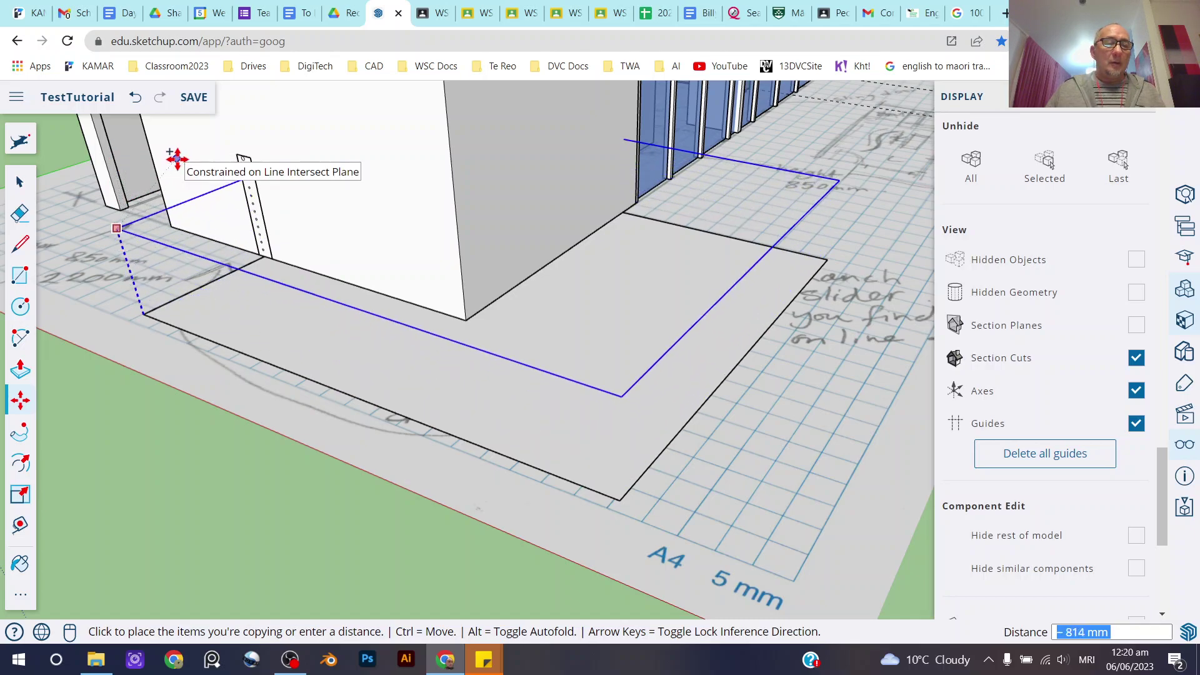
{"action": "scroll", "coordinate": [175, 162], "scroll_direction": "down", "scroll_amount": 3}
{"action": "middle_click_drag", "start_coordinate": [261, 161], "coordinate": [381, 147]}
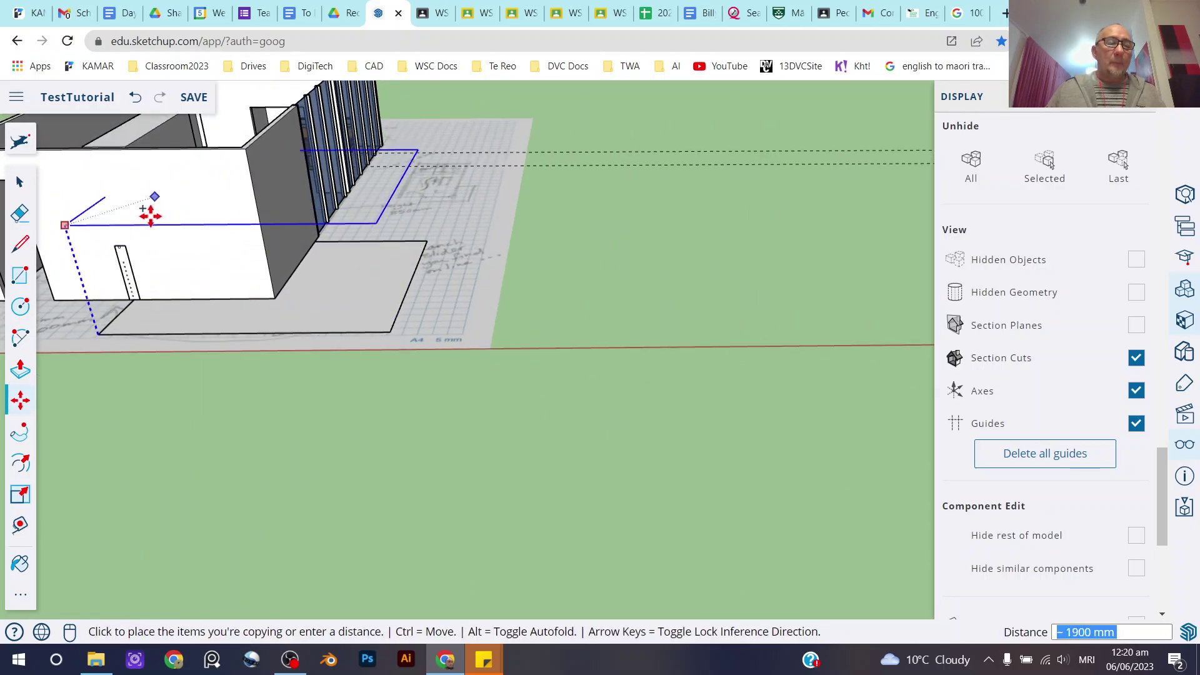
{"action": "left_click", "coordinate": [158, 231]}
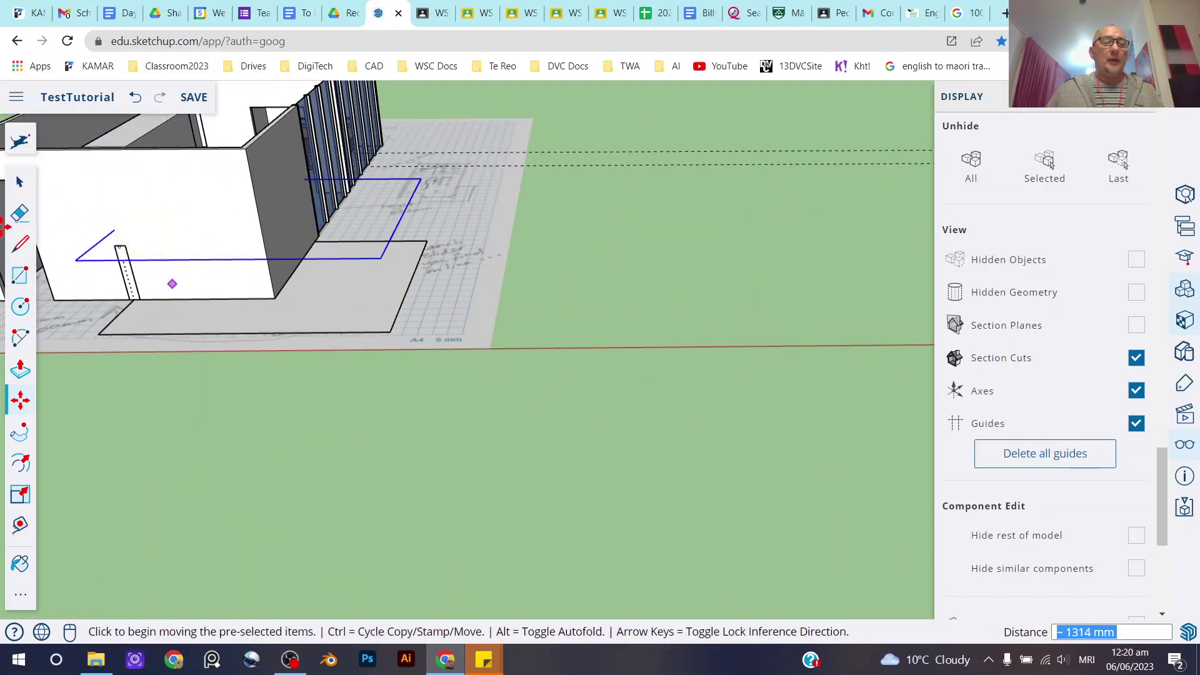
Extrude the railing strip profile along the raised four-line path with Follow Me, wrapping it around the deck's edges.
{"action": "left_click", "coordinate": [20, 186]}
{"action": "middle_click_drag", "start_coordinate": [364, 381], "coordinate": [281, 313]}
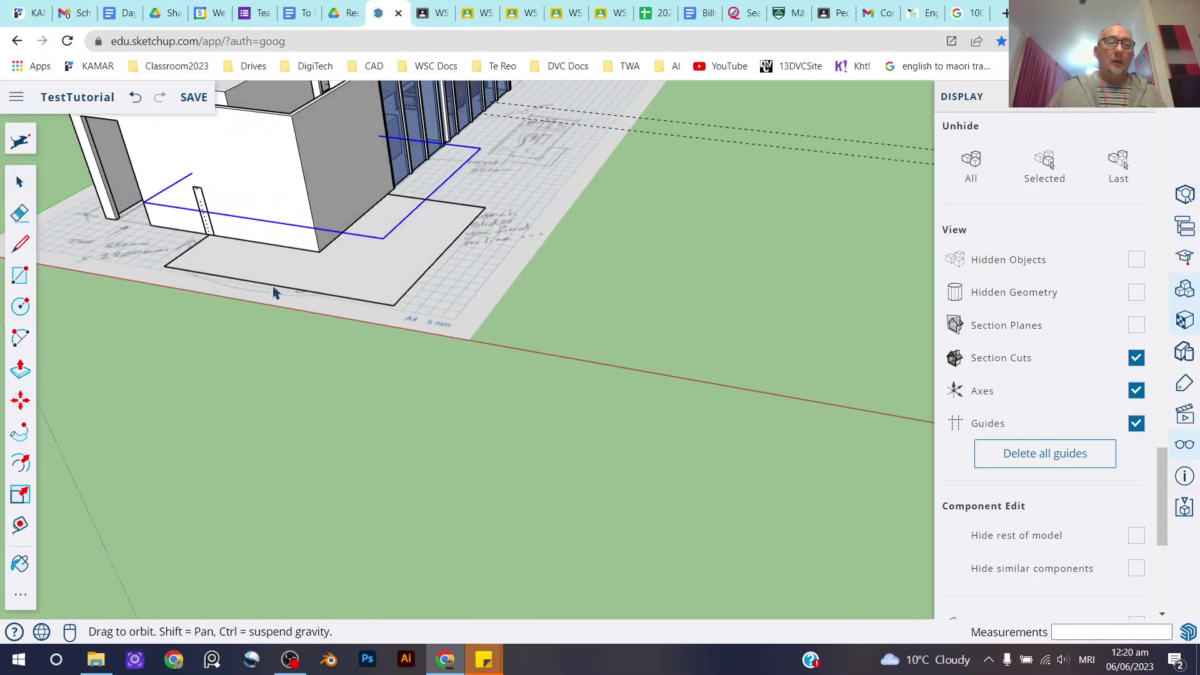
{"action": "scroll", "coordinate": [179, 187], "scroll_direction": "up", "scroll_amount": 5}
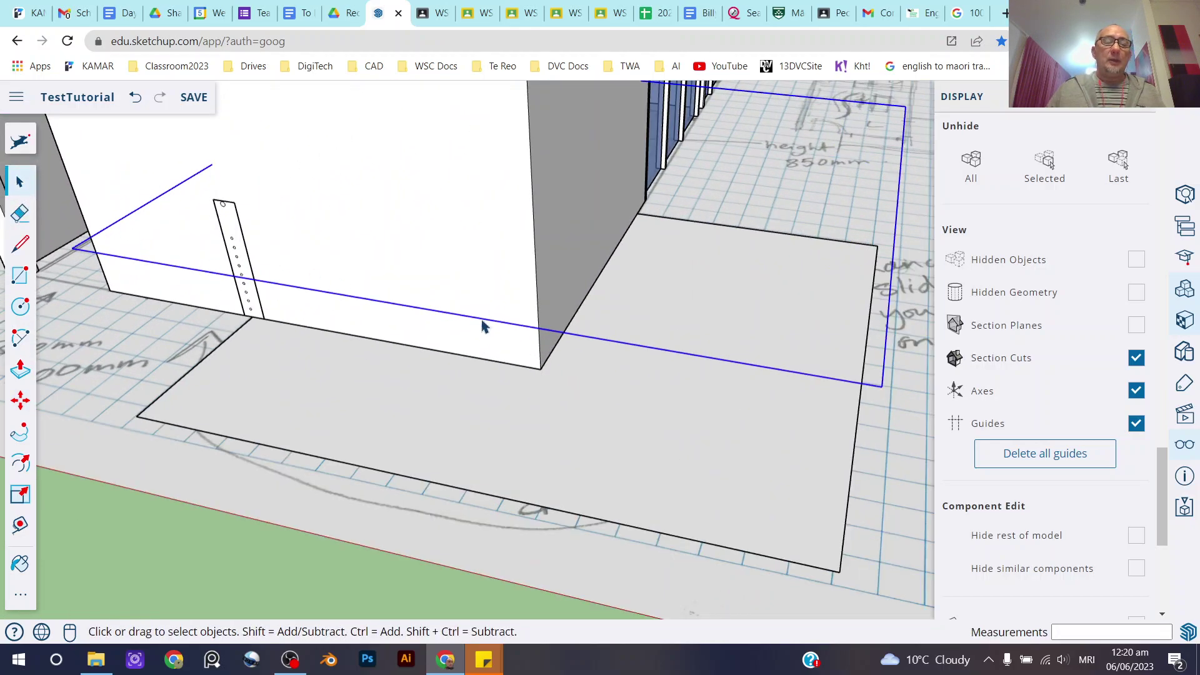
{"action": "left_click", "coordinate": [21, 431]}
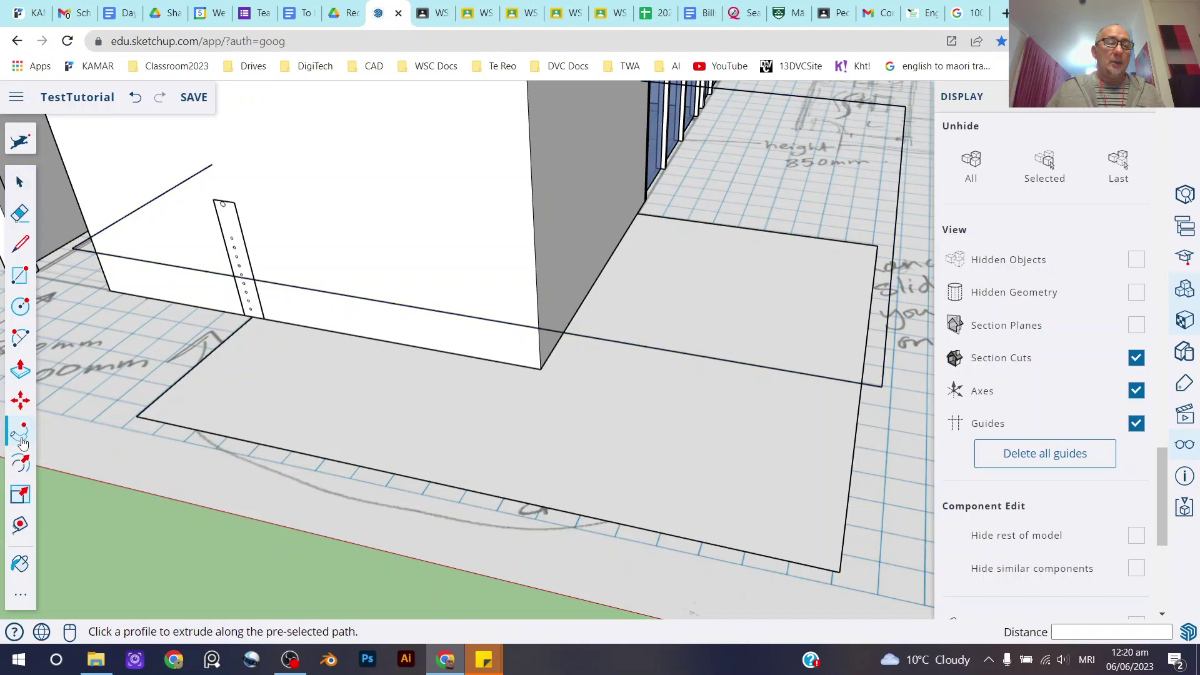
{"action": "left_click", "coordinate": [235, 228]}
{"action": "middle_click_drag", "start_coordinate": [471, 304], "coordinate": [241, 278]}
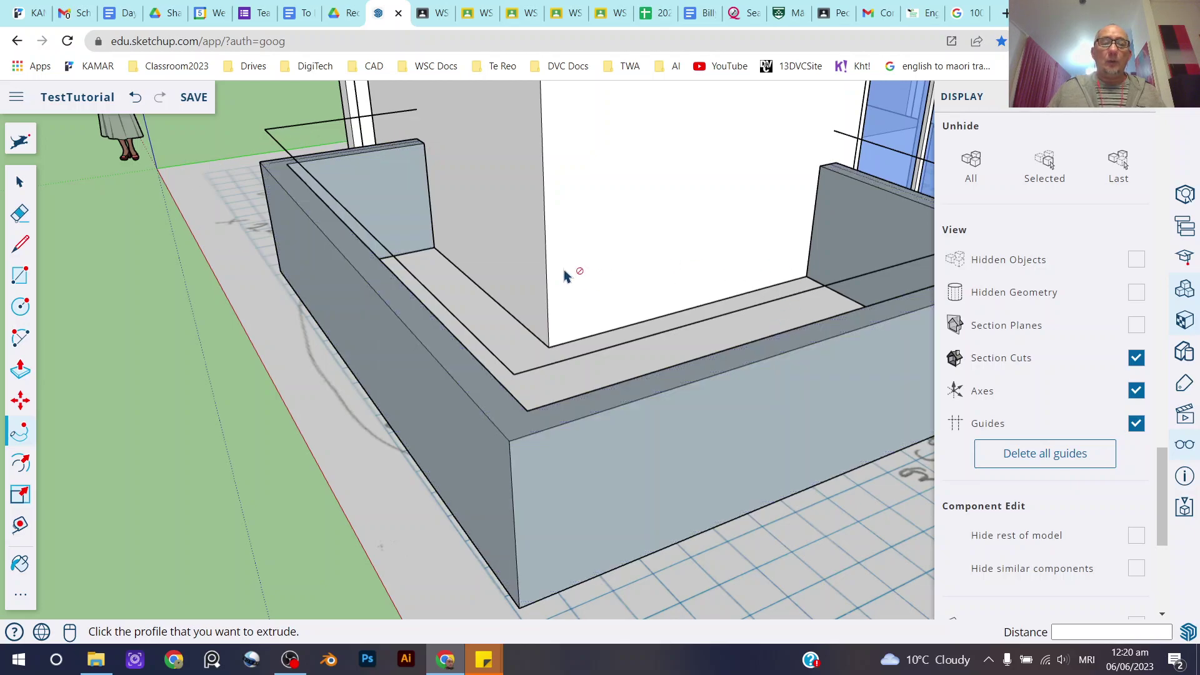
Delete the outer face and the top face of the extruded railing along the deck's front side.
{"action": "key", "text": "o"}
{"action": "left_click_drag", "start_coordinate": [402, 356], "coordinate": [251, 308]}
{"action": "key", "text": "space"}
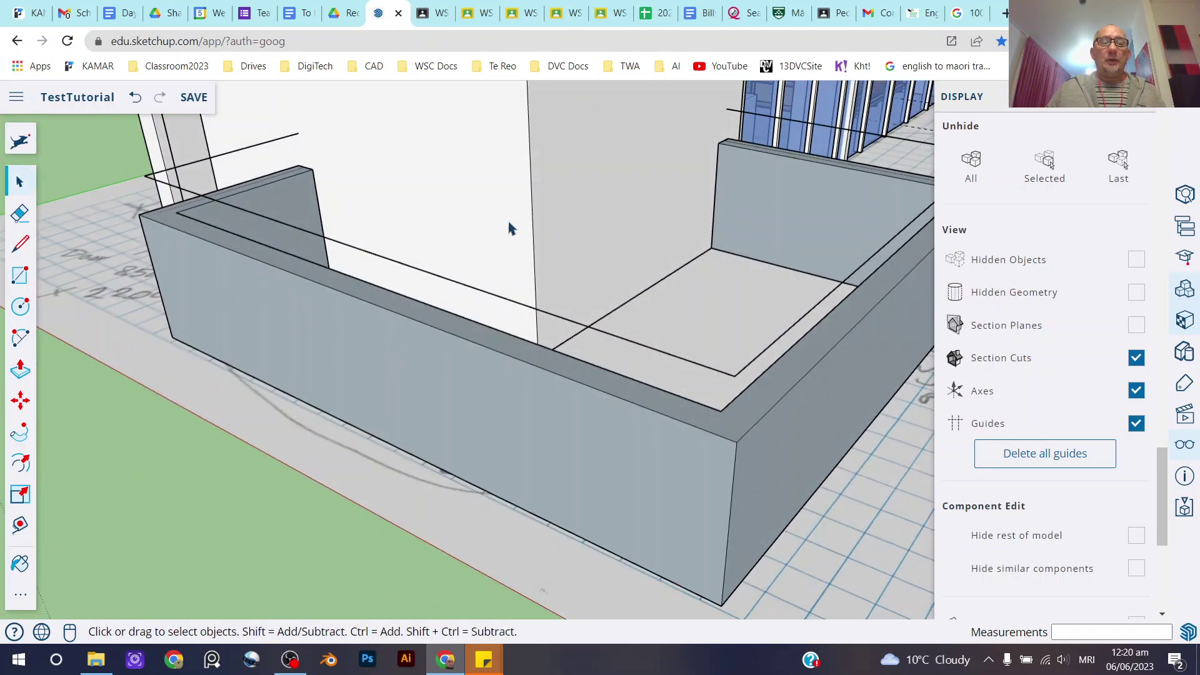
{"action": "left_click", "coordinate": [253, 322]}
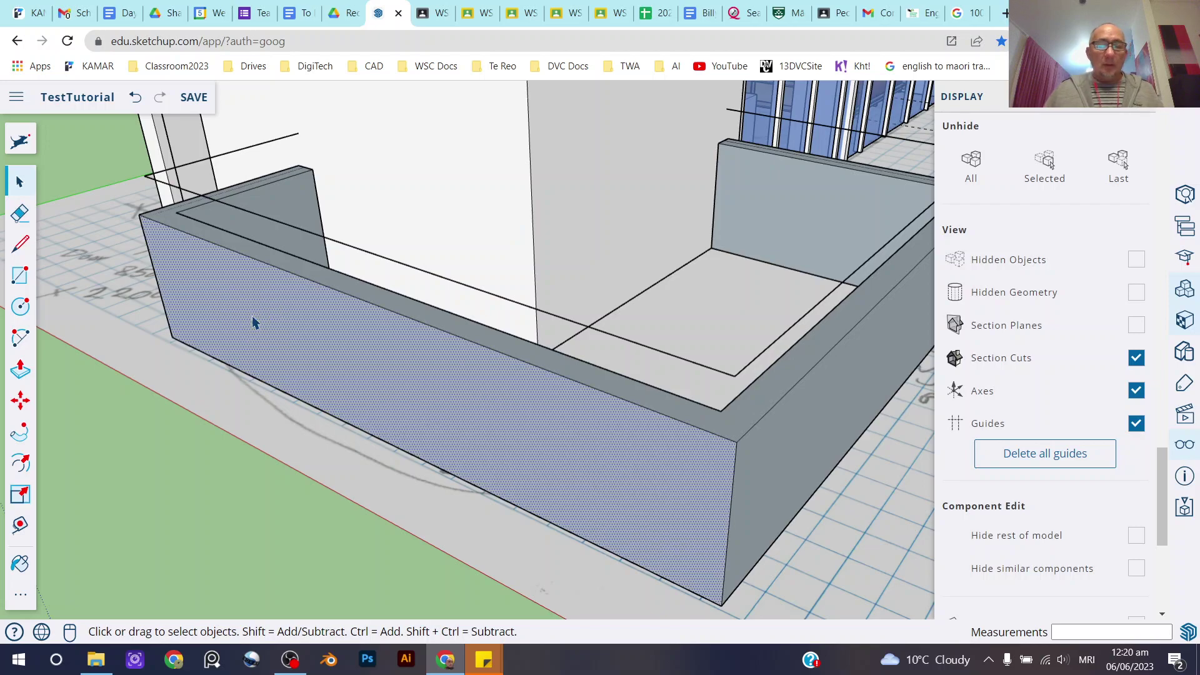
{"action": "key", "text": "Delete"}
{"action": "left_click", "coordinate": [154, 232]}
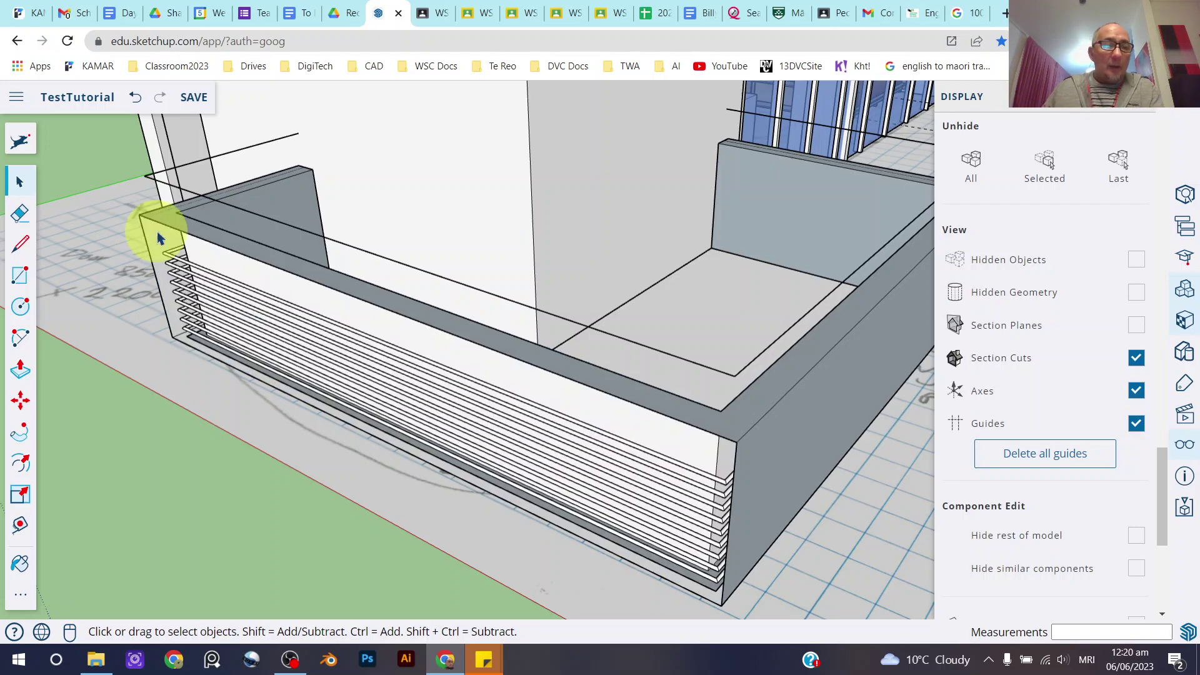
{"action": "left_click", "coordinate": [154, 219]}
{"action": "key", "text": "Delete"}
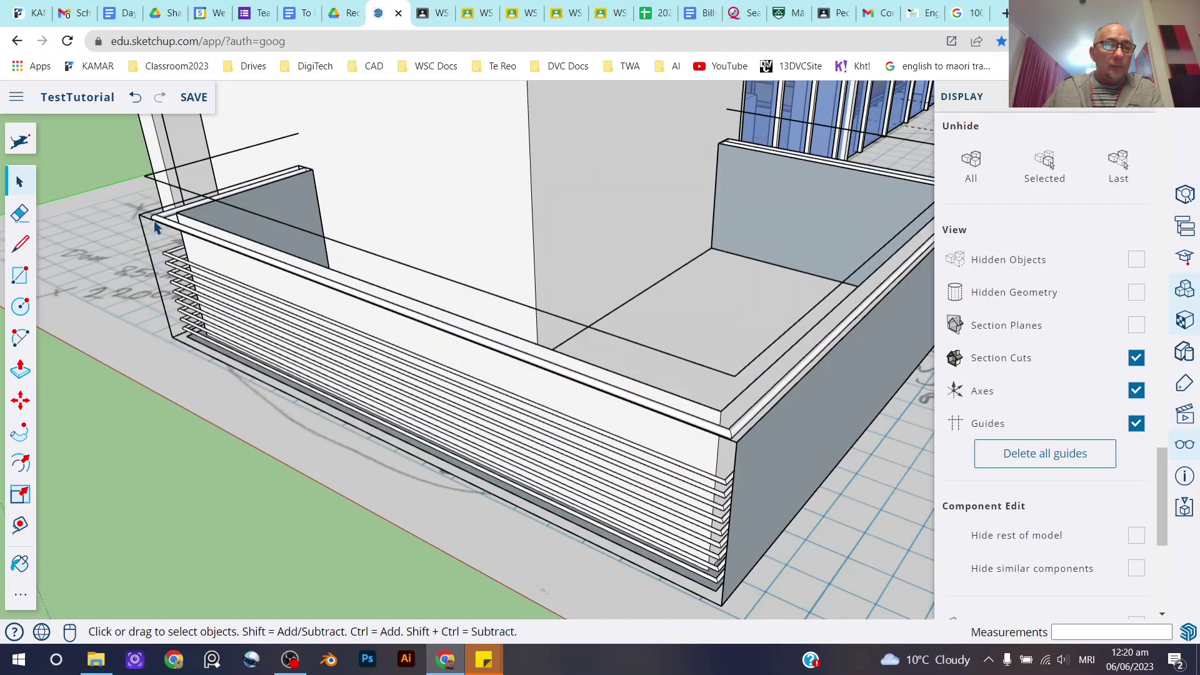
Delete the leftover outer vertical and top edges of the extrusion at the railing corner nearest the door opening.
{"action": "left_click", "coordinate": [141, 219]}
{"action": "left_click", "coordinate": [146, 217]}
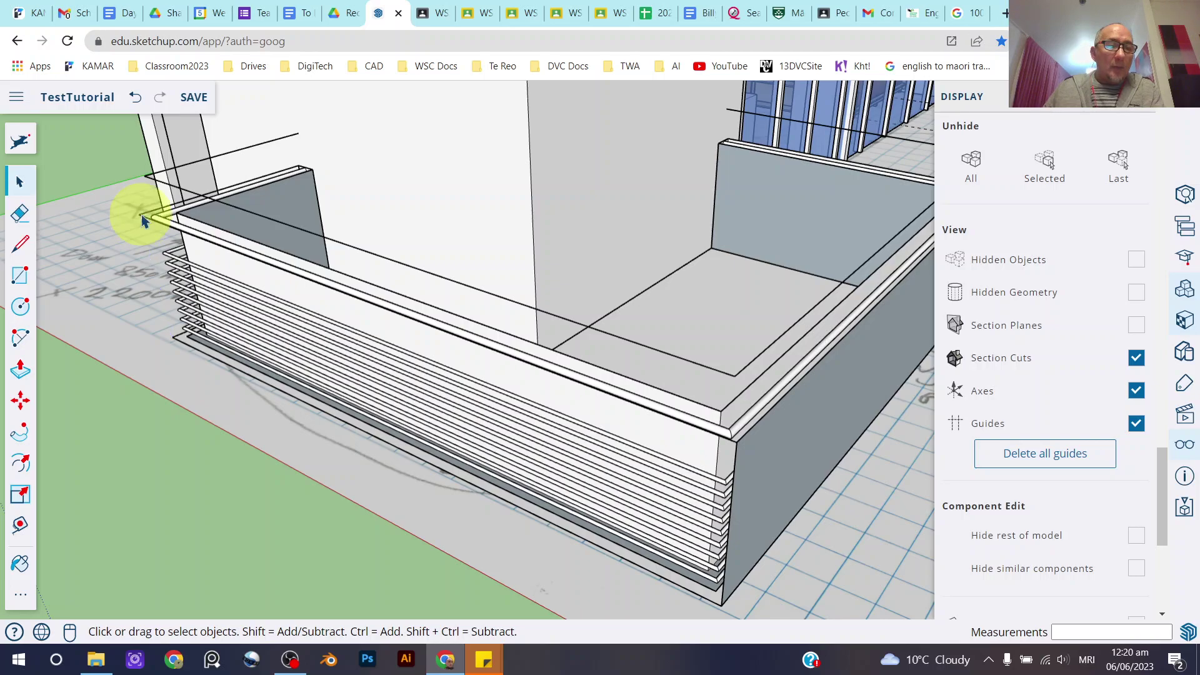
{"action": "key", "text": "Delete"}
{"action": "left_click", "coordinate": [142, 214]}
{"action": "key", "text": "Delete"}
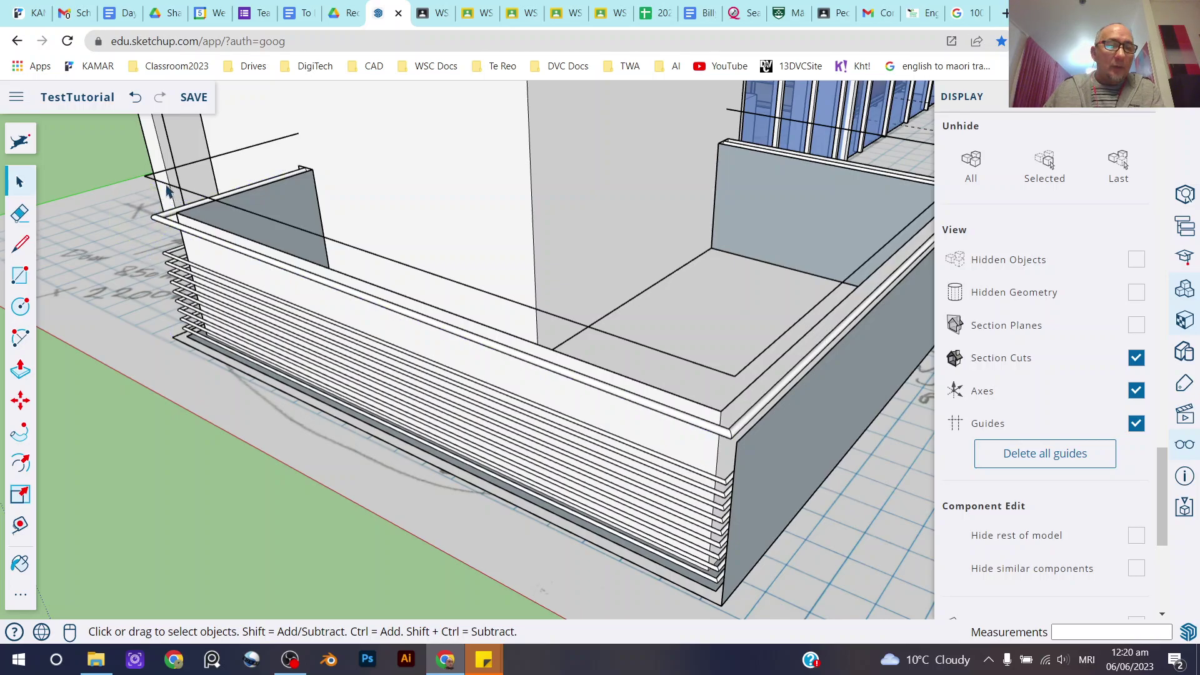
Delete the raised path lines above the deck's front edge and its short side near the door opening.
{"action": "left_click", "coordinate": [173, 192]}
{"action": "left_click", "coordinate": [148, 180]}
{"action": "left_click", "coordinate": [150, 182]}
{"action": "key", "text": "Delete"}
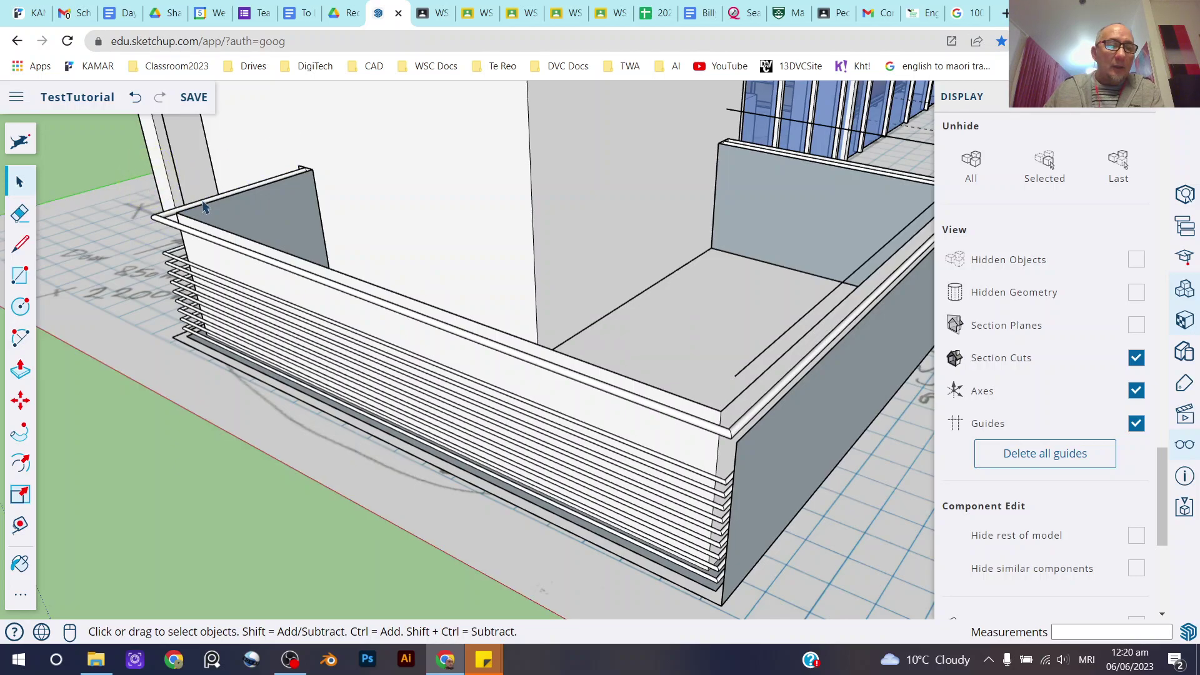
Delete the inner faces behind the wires on the railing's front and short sides, and select the remaining vertical corner edge.
{"action": "left_click", "coordinate": [214, 233]}
{"action": "key", "text": "Delete"}
{"action": "left_click", "coordinate": [209, 228]}
{"action": "key", "text": "Delete"}
{"action": "left_click", "coordinate": [180, 222]}
{"action": "middle_click_drag", "start_coordinate": [352, 260], "coordinate": [882, 407]}
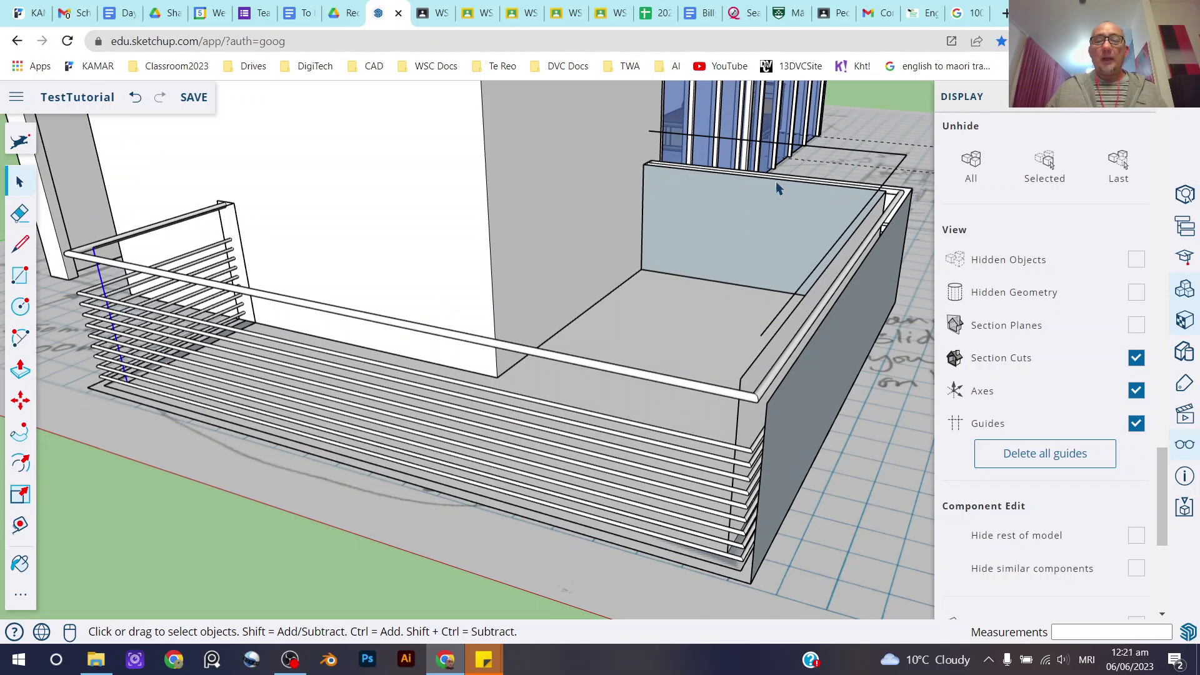
Examine the whole house and the partly cleaned railing from several angles, and clear the selection.
{"action": "middle_click_drag", "start_coordinate": [804, 212], "coordinate": [469, 294]}
{"action": "scroll", "coordinate": [214, 269], "scroll_direction": "down", "scroll_amount": 5}
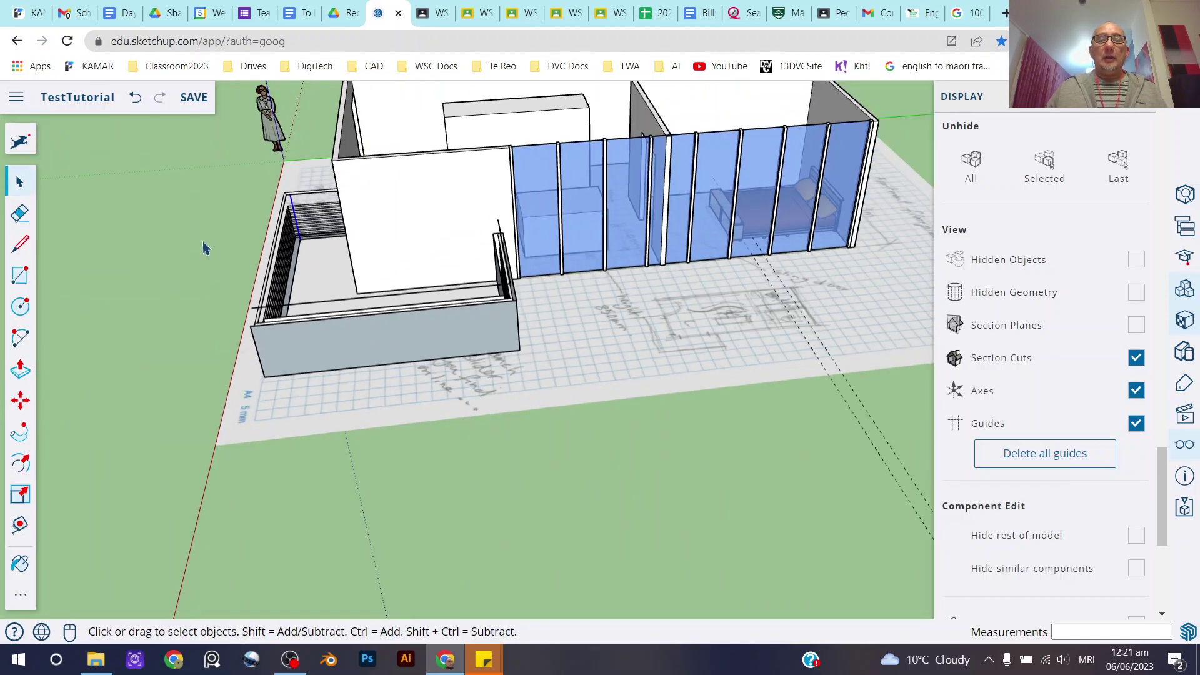
{"action": "middle_click_drag", "start_coordinate": [767, 305], "coordinate": [716, 318]}
{"action": "scroll", "coordinate": [678, 340], "scroll_direction": "down", "scroll_amount": 5}
{"action": "scroll", "coordinate": [607, 181], "scroll_direction": "up", "scroll_amount": 4}
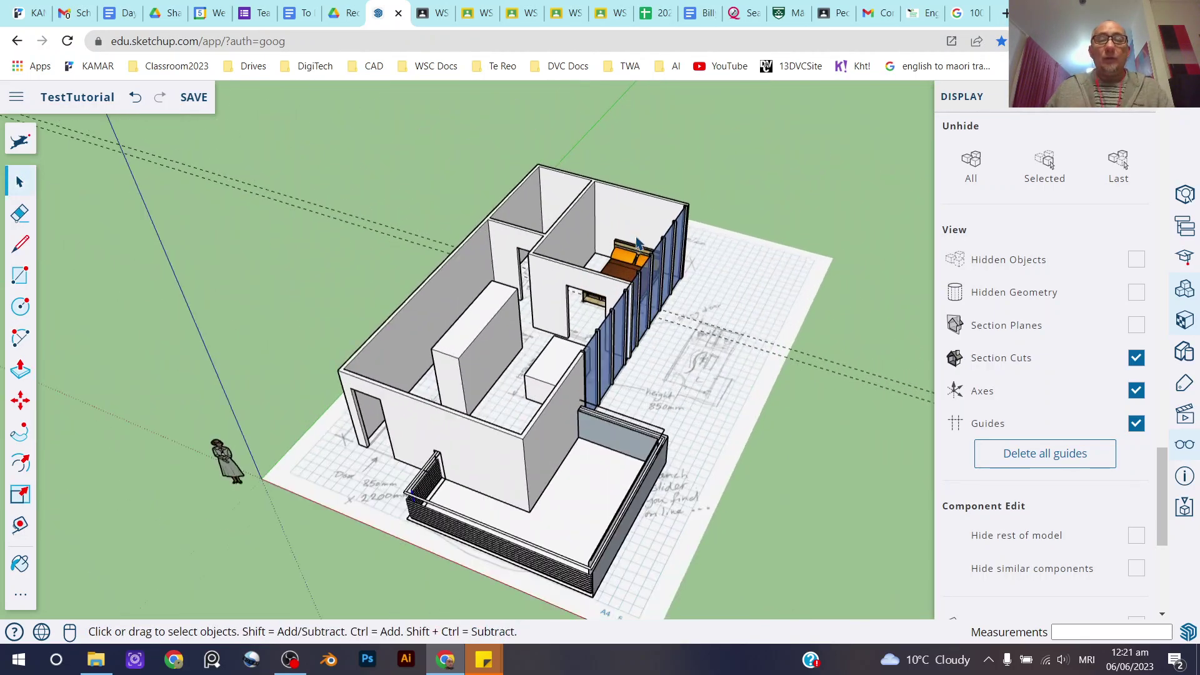
{"action": "left_click", "coordinate": [865, 343]}
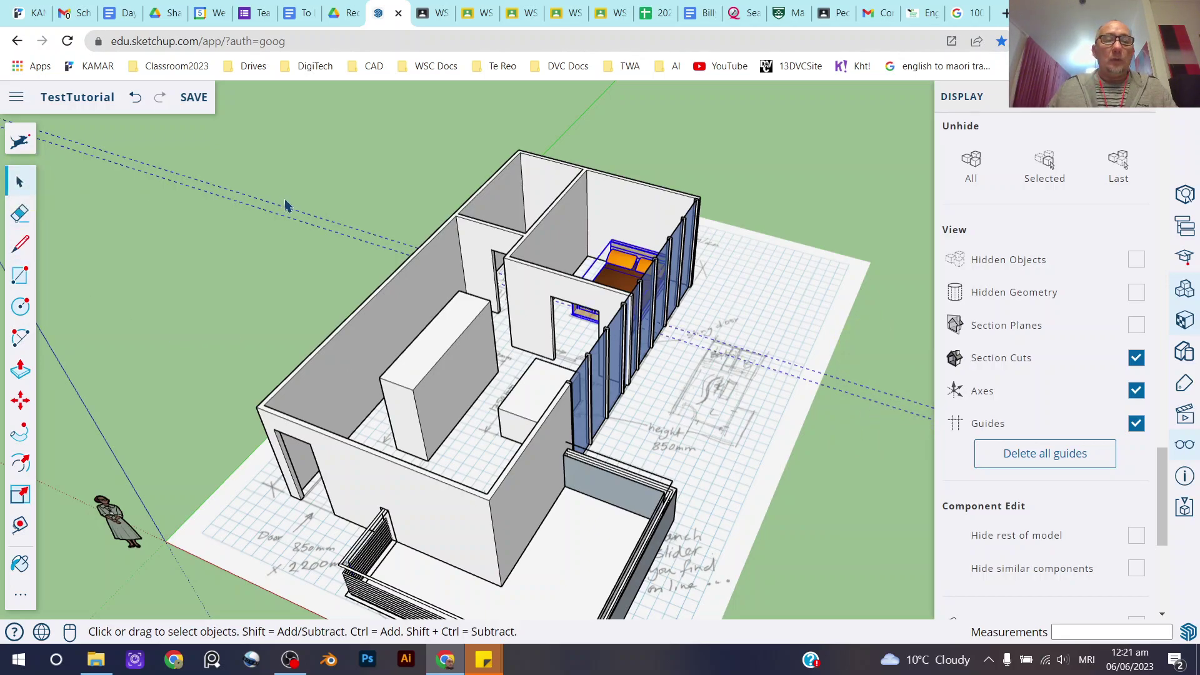
{"action": "left_click", "coordinate": [236, 255]}
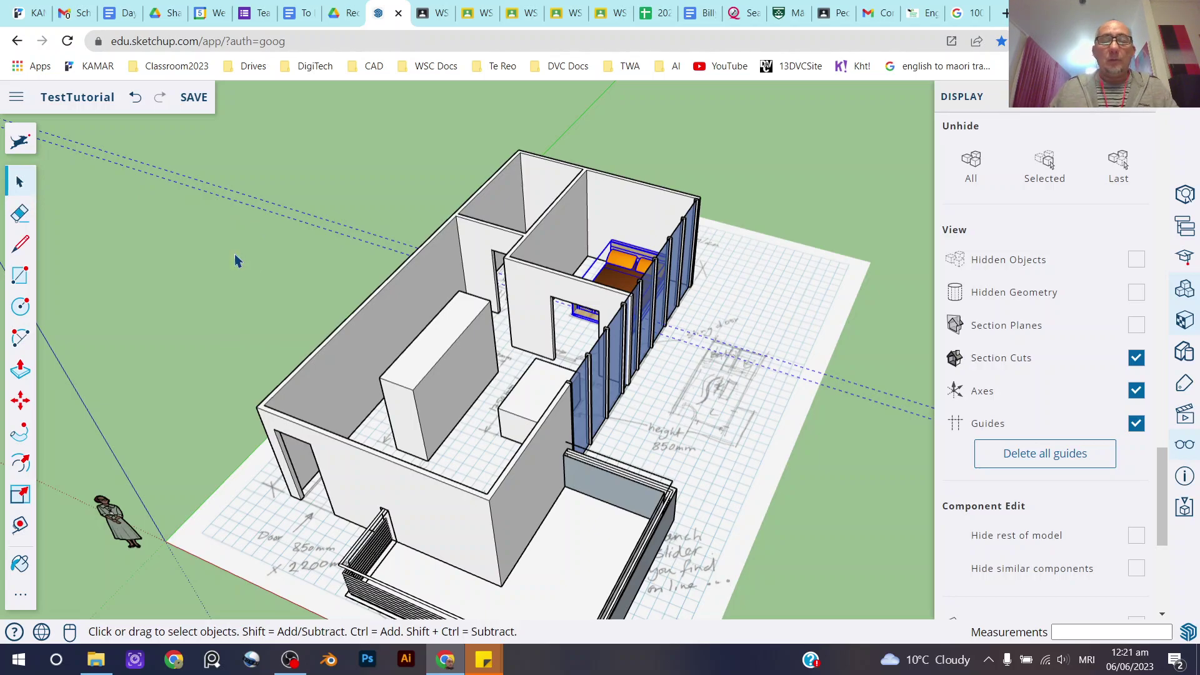
{"action": "left_click", "coordinate": [235, 260]}
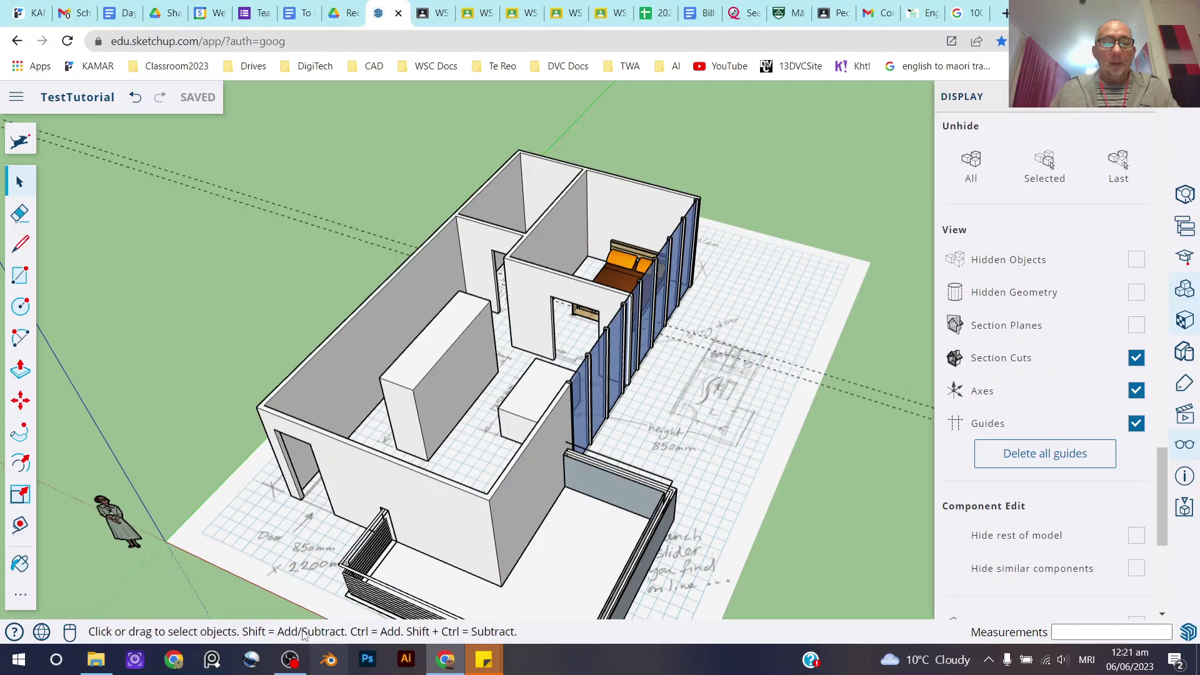
{"action": "left_click", "coordinate": [290, 659]}
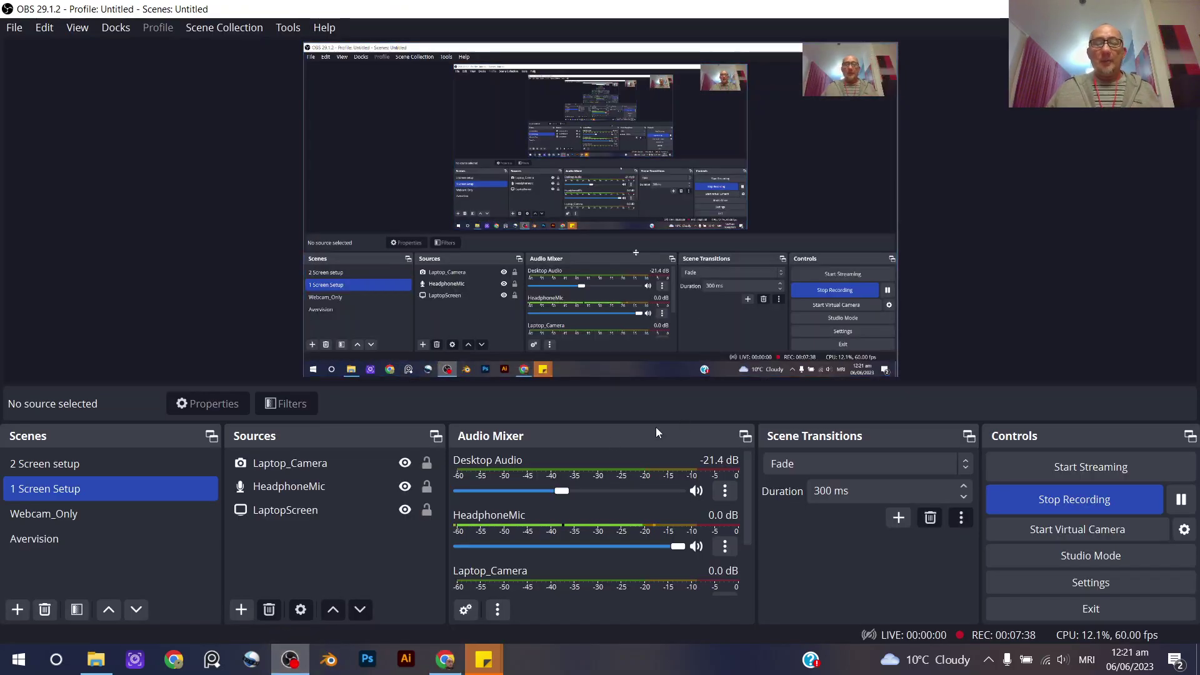